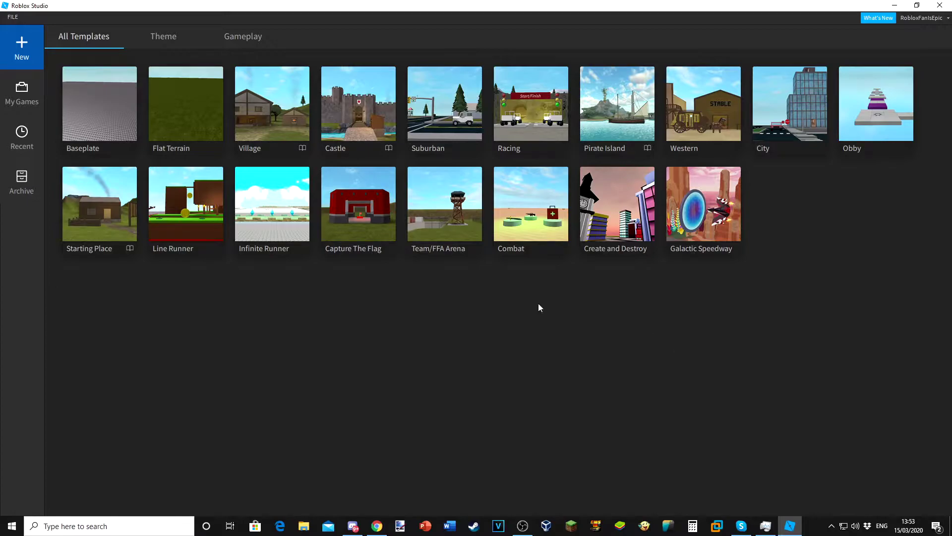
# Create a new place from the Baseplate template, show its 3D view and close the Object Browser.
pyautogui.click(289, 135)
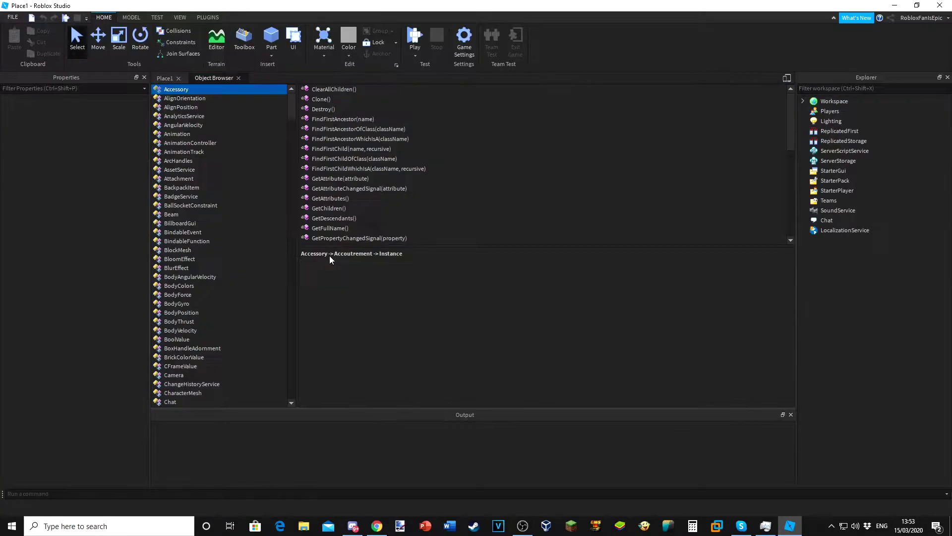
pyautogui.click(164, 78)
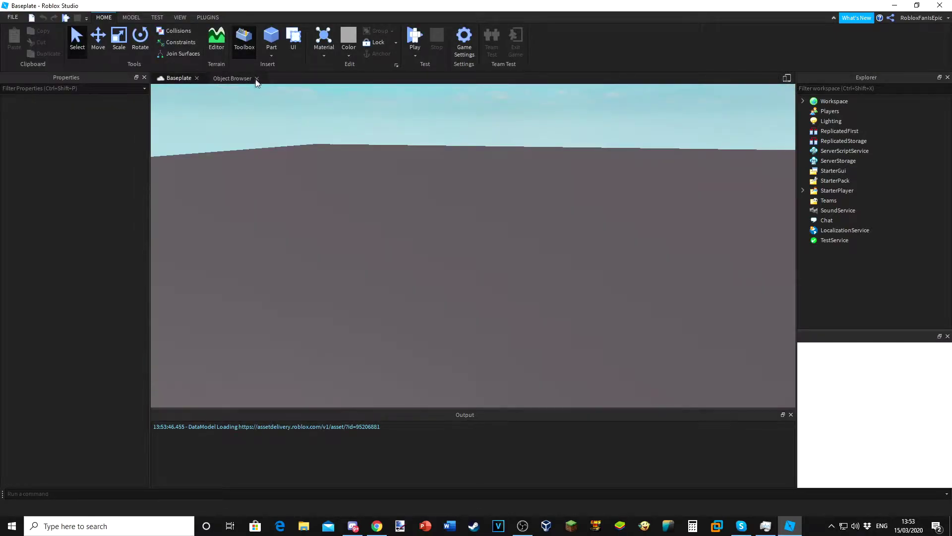
pyautogui.moveTo(427, 238)
pyautogui.mouseDown()
pyautogui.moveTo(382, 202)
pyautogui.moveTo(424, 228)
pyautogui.mouseUp()
pyautogui.click(506, 264)
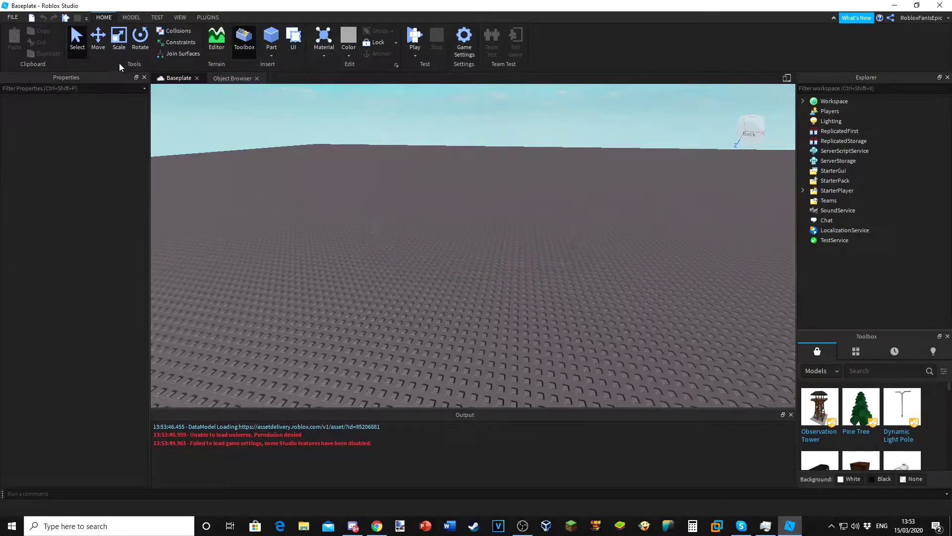
pyautogui.click(238, 79)
pyautogui.click(256, 78)
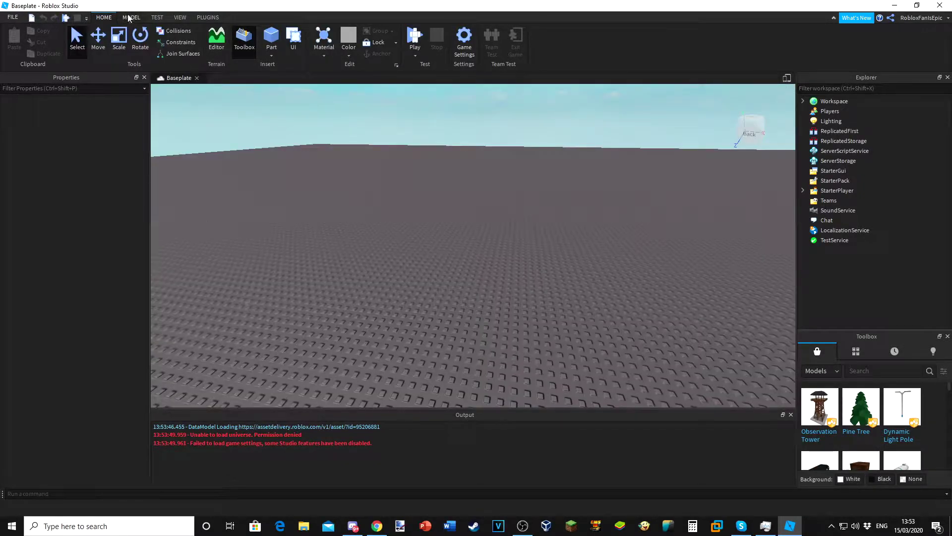
# Hide the Explorer and Properties windows and show both of them again.
pyautogui.moveTo(525, 147); pyautogui.dragTo(452, 217)
pyautogui.moveTo(313, 145); pyautogui.dragTo(696, 194)
pyautogui.click(180, 18)
pyautogui.click(19, 47)
pyautogui.click(48, 50)
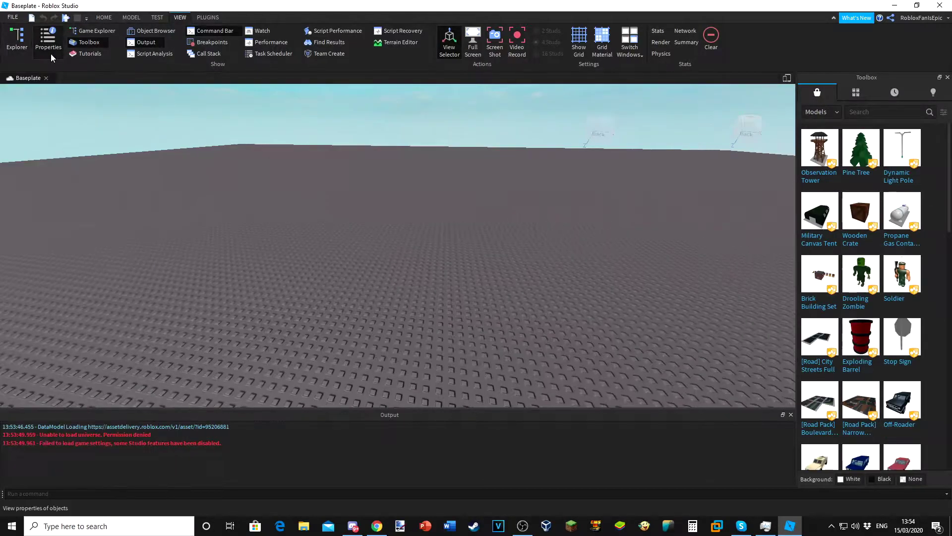
pyautogui.click(19, 49)
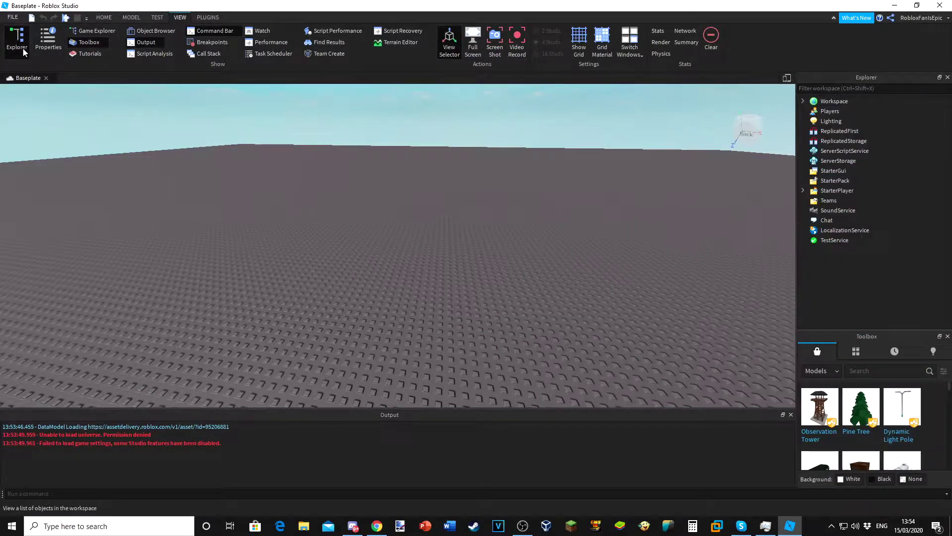
pyautogui.click(52, 45)
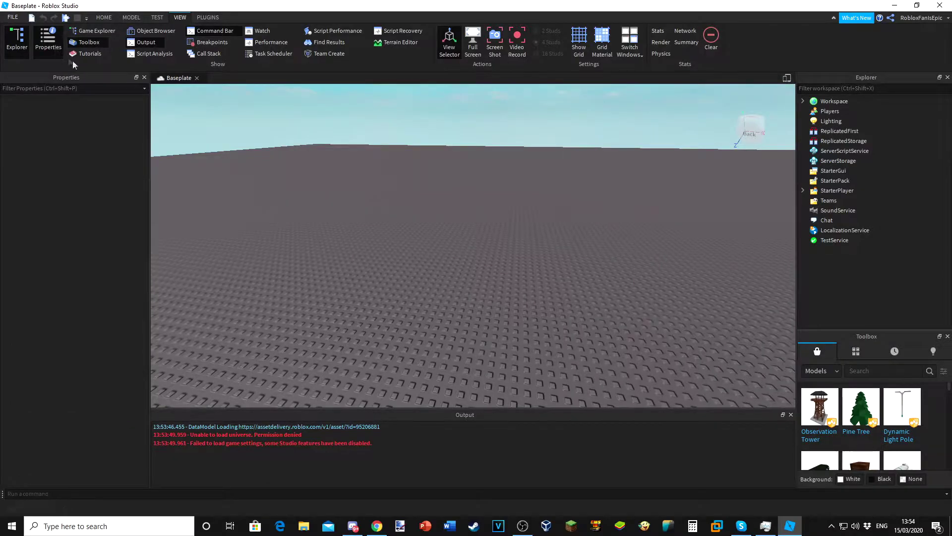
# Switch the Command Bar, Output and Toolbox windows off and back on.
pyautogui.click(201, 34)
pyautogui.click(201, 34)
pyautogui.click(144, 44)
pyautogui.click(144, 43)
pyautogui.moveTo(384, 449); pyautogui.dragTo(153, 424)
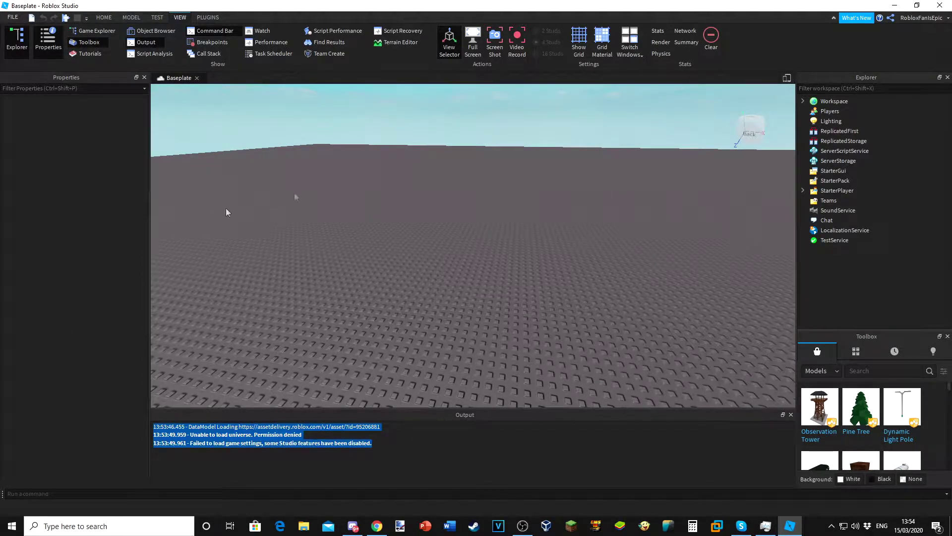
pyautogui.click(99, 48)
pyautogui.click(99, 48)
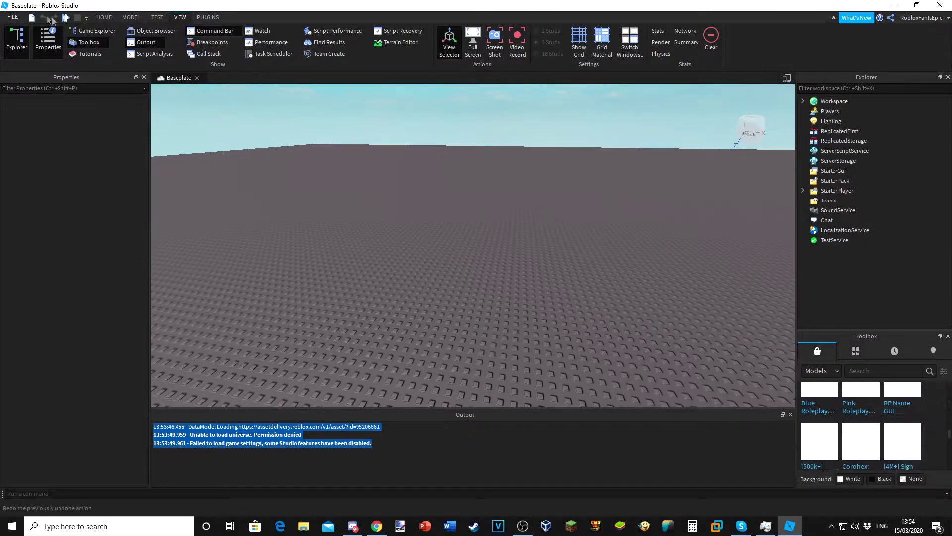
# Hide the Toolbox and open the Object Browser, placing it ahead of the Baseplate view.
pyautogui.click(89, 45)
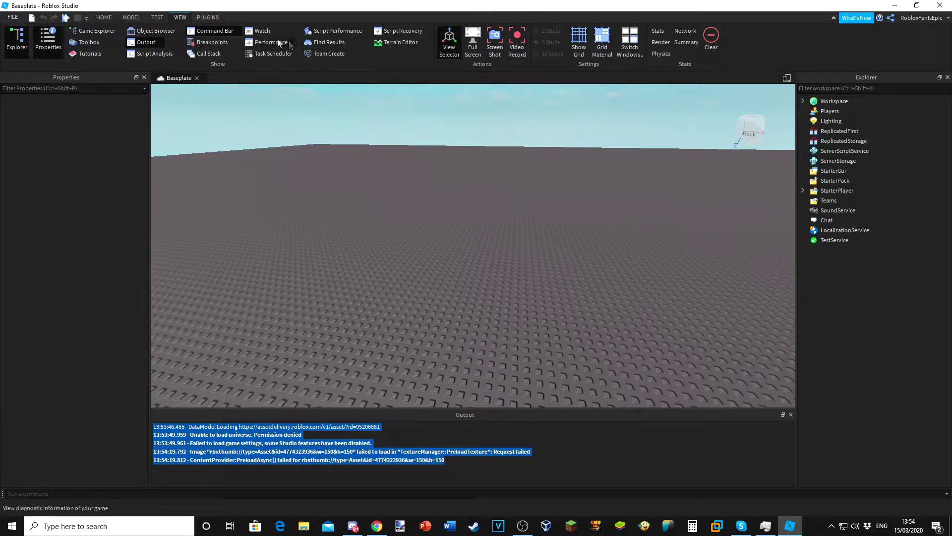
pyautogui.click(154, 32)
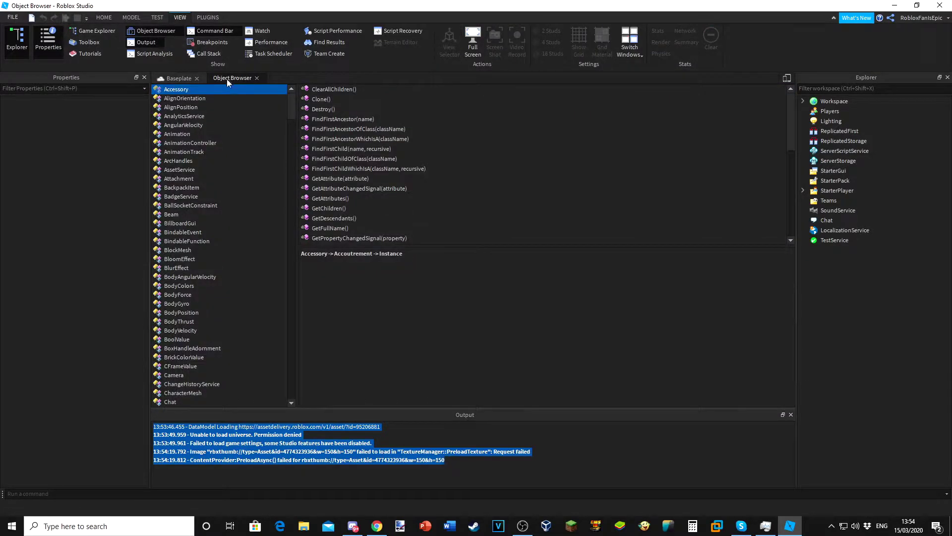
pyautogui.click(523, 526)
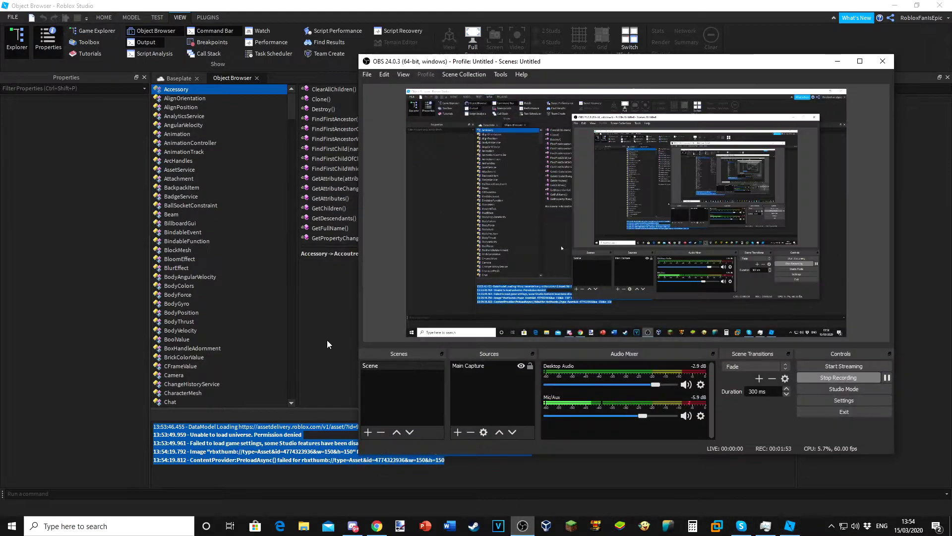
pyautogui.click(275, 339)
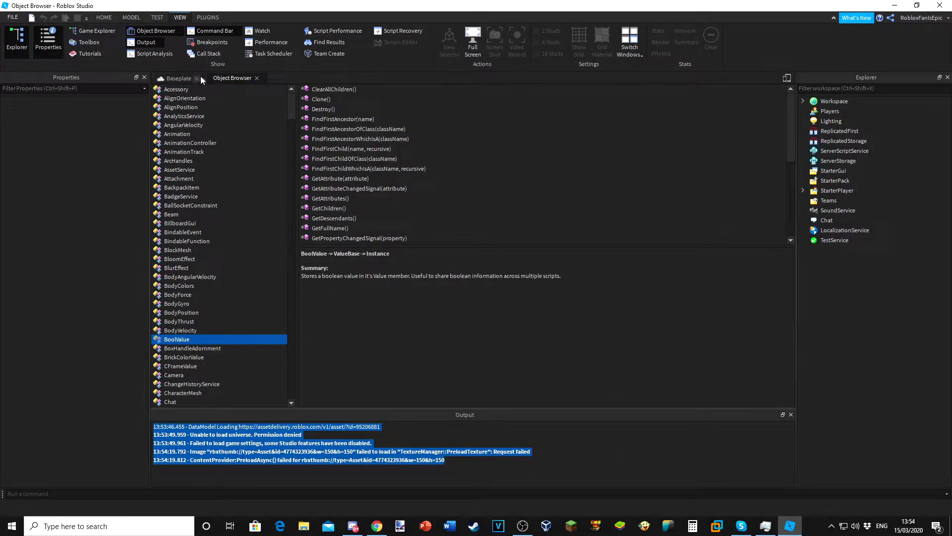
pyautogui.moveTo(226, 83); pyautogui.dragTo(180, 73)
# Look up the Sparkles and Fire classes in the Object Browser and read their summaries.
pyautogui.scroll(-20, 178, 141)
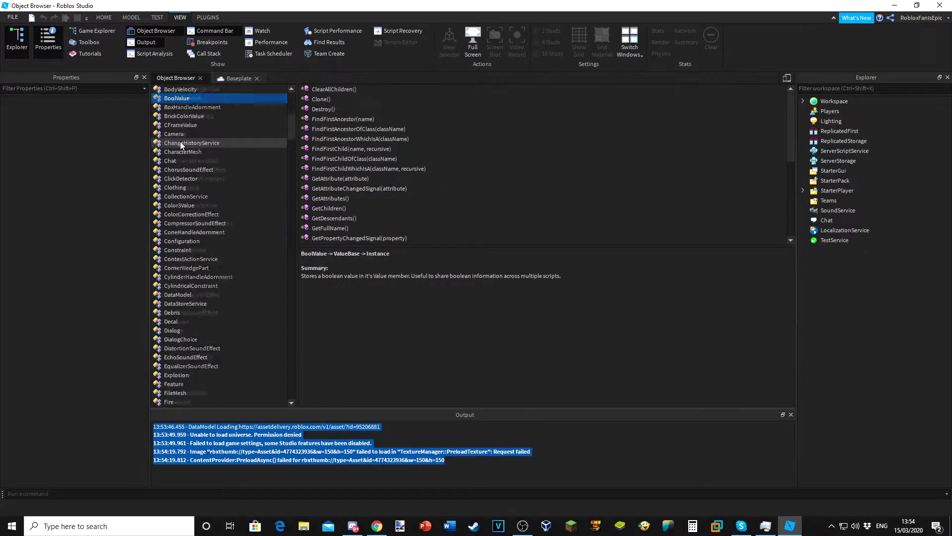
pyautogui.scroll(-20, 182, 149)
pyautogui.click(183, 180)
pyautogui.scroll(-3, 182, 180)
pyautogui.scroll(-10, 182, 180)
pyautogui.moveTo(296, 249); pyautogui.dragTo(280, 153)
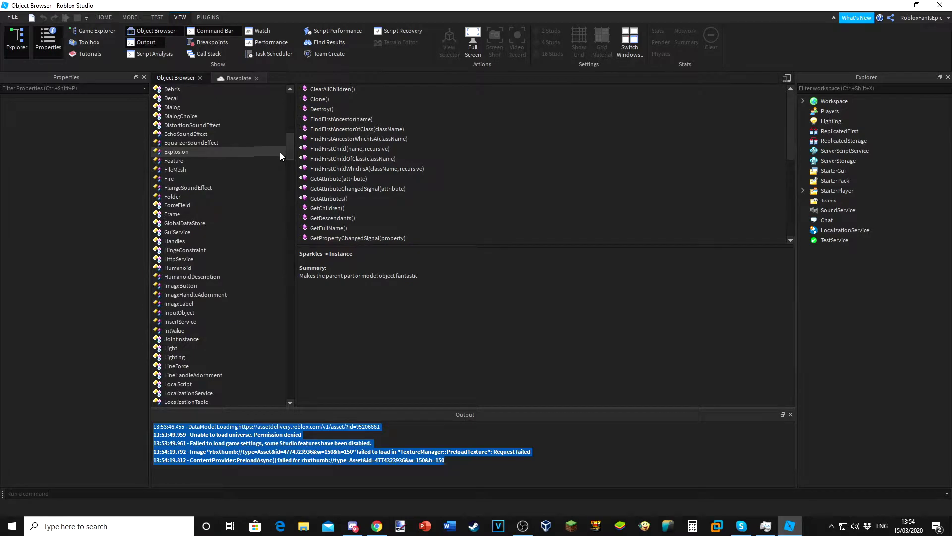
pyautogui.click(174, 179)
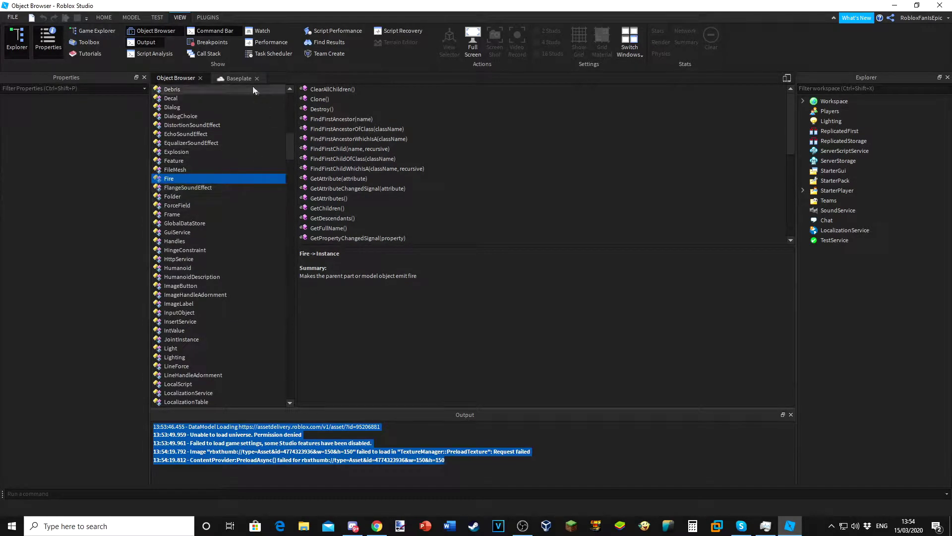
# Examine the Fire class's properties in the Object Browser, including the description of Heat.
pyautogui.scroll(5, 341, 148)
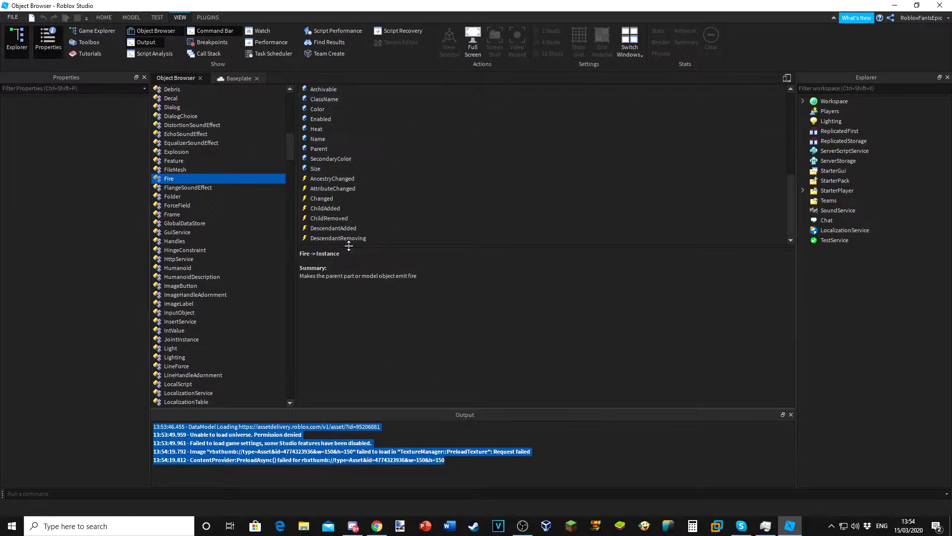
pyautogui.scroll(3, 342, 198)
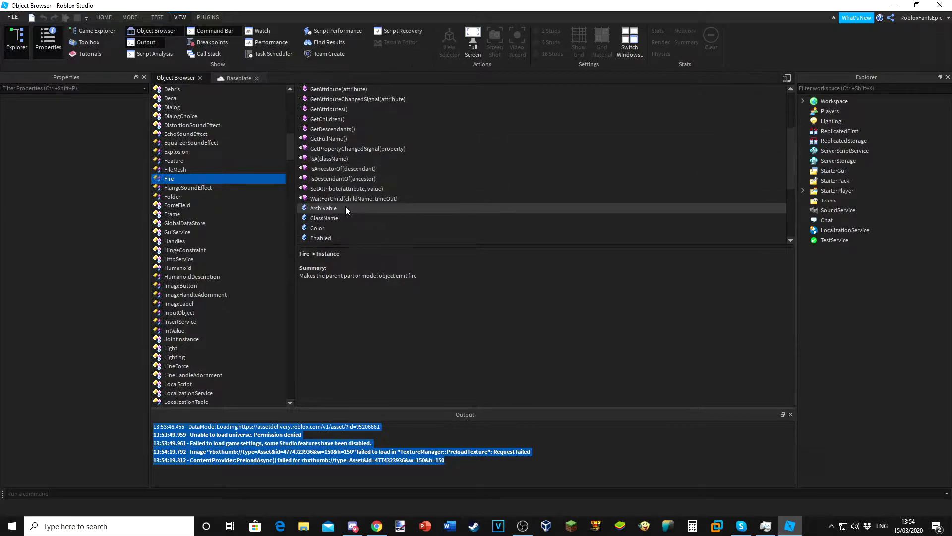
pyautogui.click(343, 206)
pyautogui.scroll(-2, 339, 189)
pyautogui.click(328, 160)
pyautogui.click(329, 169)
pyautogui.click(327, 177)
pyautogui.click(325, 160)
pyautogui.scroll(6, 326, 161)
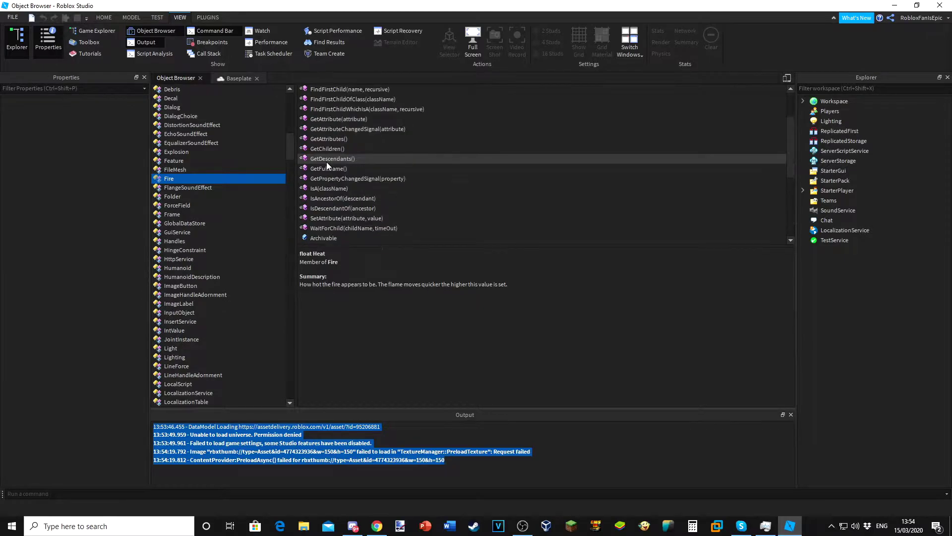
# Read the descriptions of the Fire class's methods, including Clone, Destroy, IsA and WaitForChild.
pyautogui.click(347, 97)
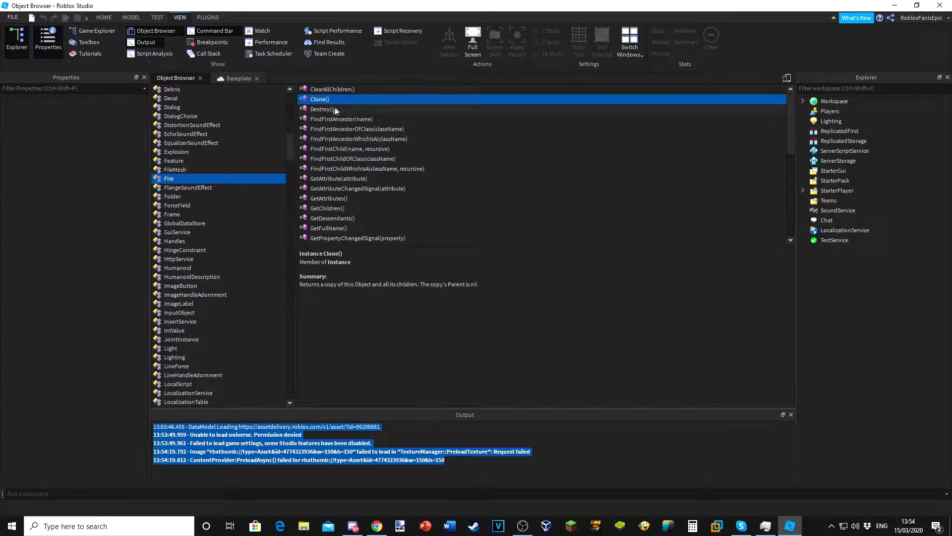
pyautogui.click(337, 109)
pyautogui.scroll(-2, 355, 236)
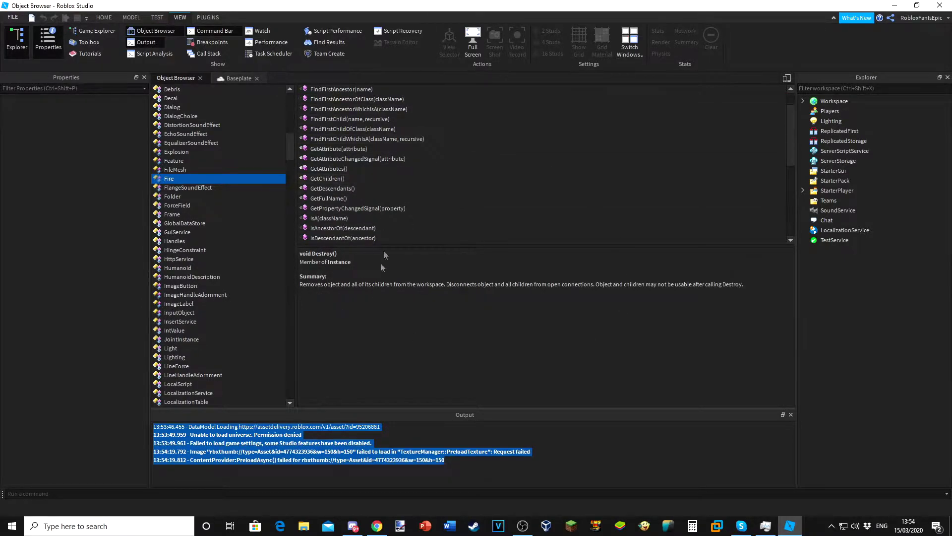
pyautogui.click(329, 189)
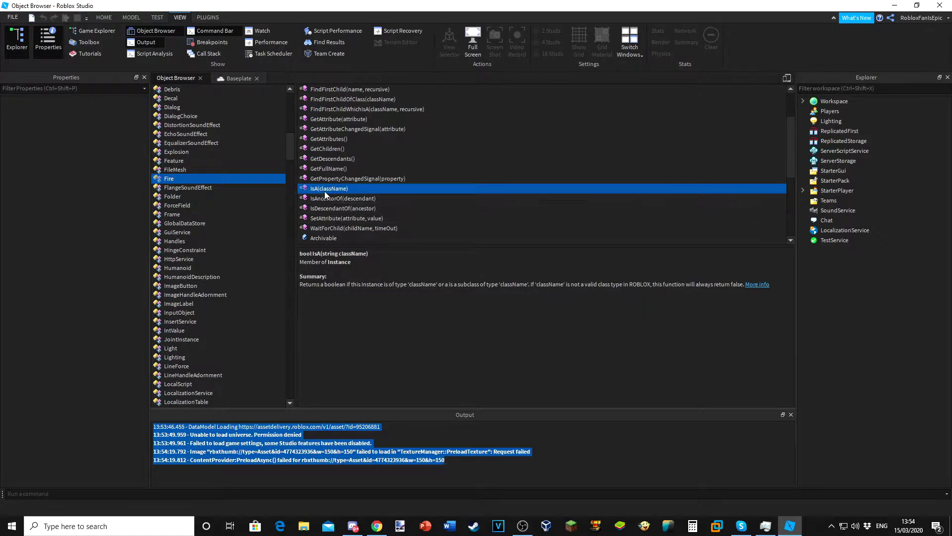
pyautogui.scroll(-4, 327, 196)
pyautogui.scroll(3, 337, 204)
pyautogui.scroll(-4, 346, 212)
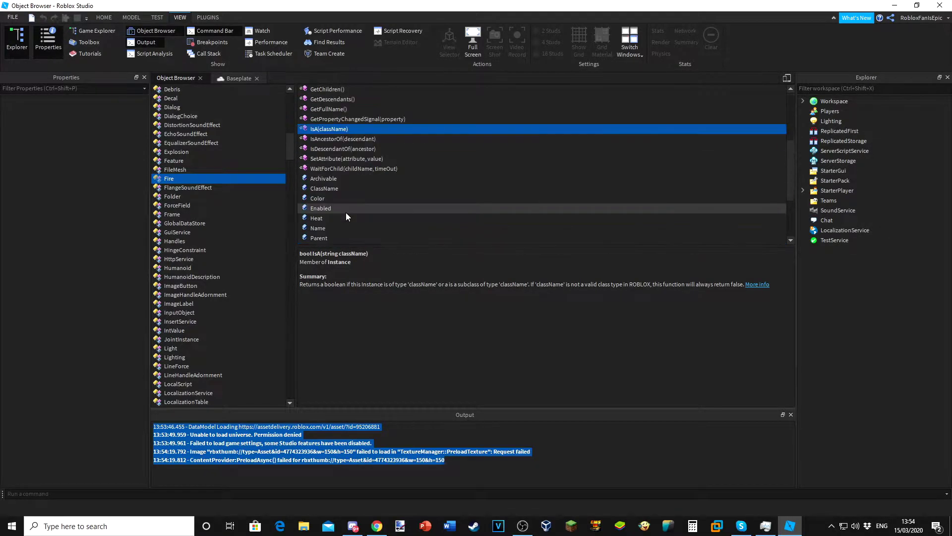
pyautogui.scroll(5, 348, 192)
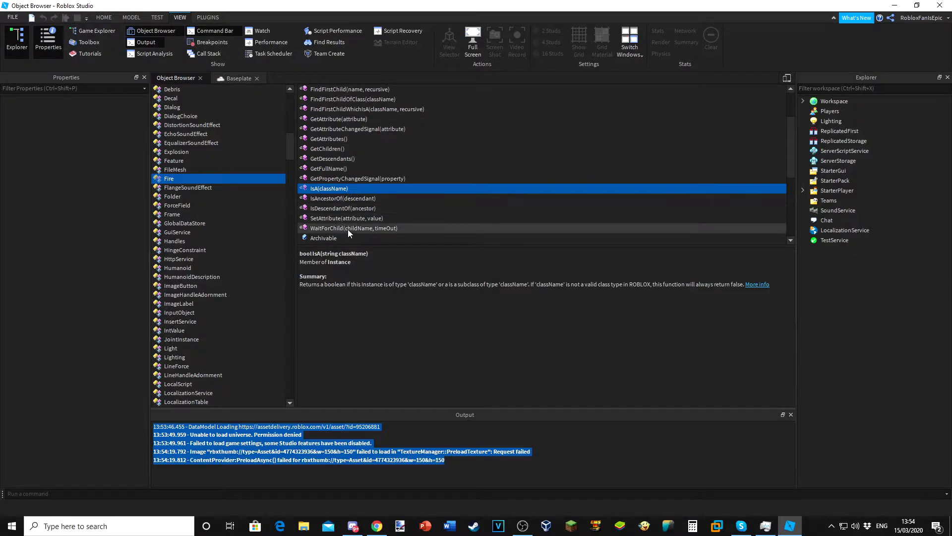
pyautogui.click(340, 208)
pyautogui.click(353, 228)
# Return from the Object Browser to the Baseplate's 3D view and look over the plate.
pyautogui.click(236, 78)
pyautogui.click(181, 77)
pyautogui.scroll(10, 225, 107)
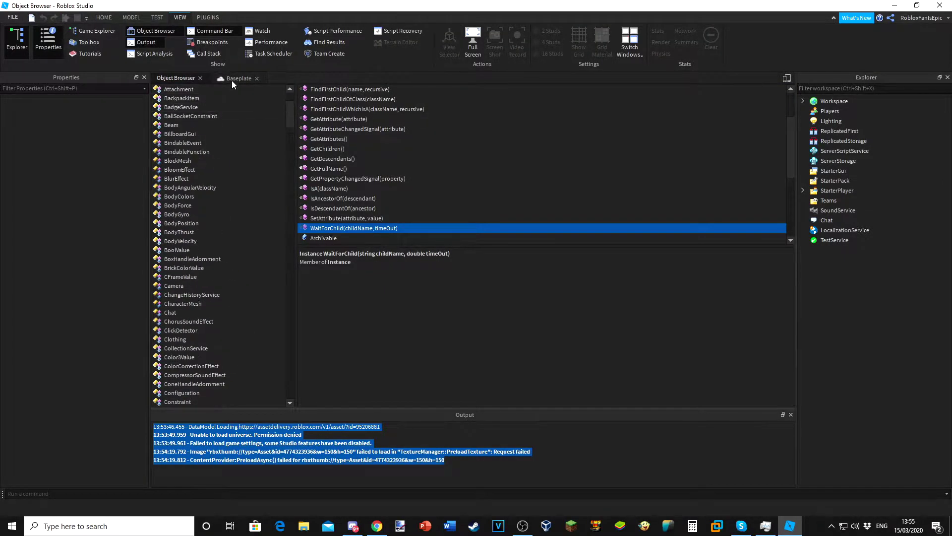
pyautogui.click(234, 78)
pyautogui.moveTo(293, 269); pyautogui.dragTo(467, 250)
pyautogui.moveTo(466, 247); pyautogui.dragTo(477, 248, button='right')
pyautogui.click(500, 446)
pyautogui.moveTo(539, 276); pyautogui.dragTo(570, 275, button='right')
pyautogui.click(102, 28)
pyautogui.click(103, 18)
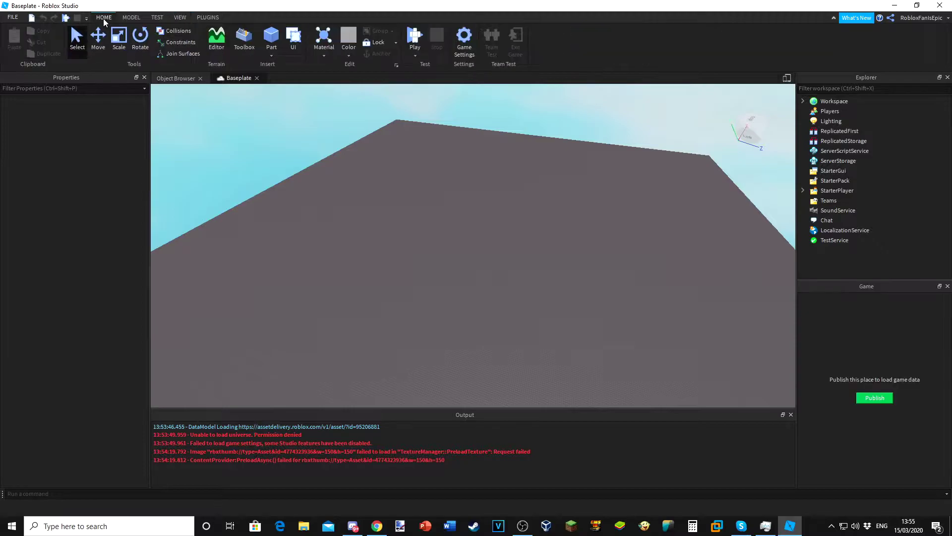
pyautogui.click(180, 18)
pyautogui.click(102, 27)
pyautogui.click(104, 18)
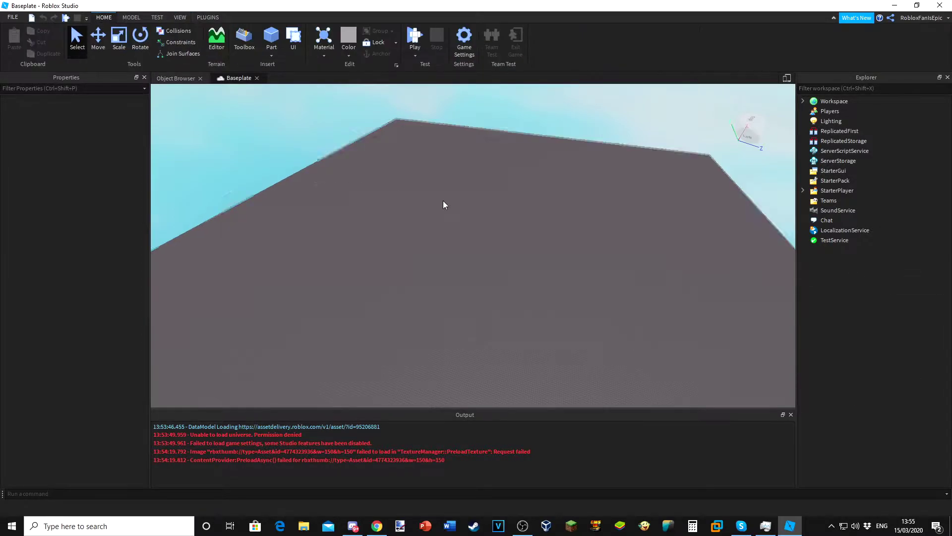
# Playtest the baseplate by walking and jumping the character around, and end the test session.
pyautogui.moveTo(443, 201); pyautogui.dragTo(444, 204, button='right')
pyautogui.scroll(-5, 443, 201)
pyautogui.moveTo(367, 165); pyautogui.dragTo(322, 133, button='right')
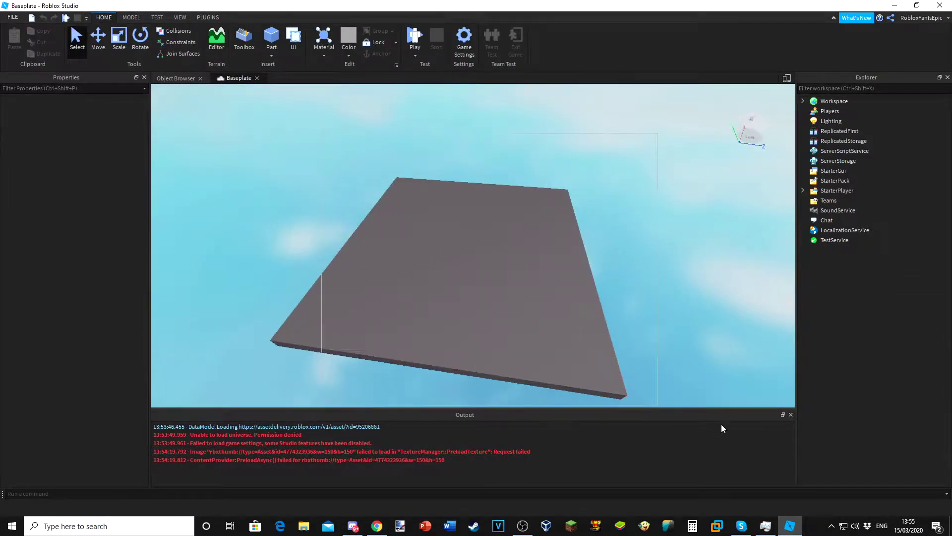
pyautogui.click(406, 34)
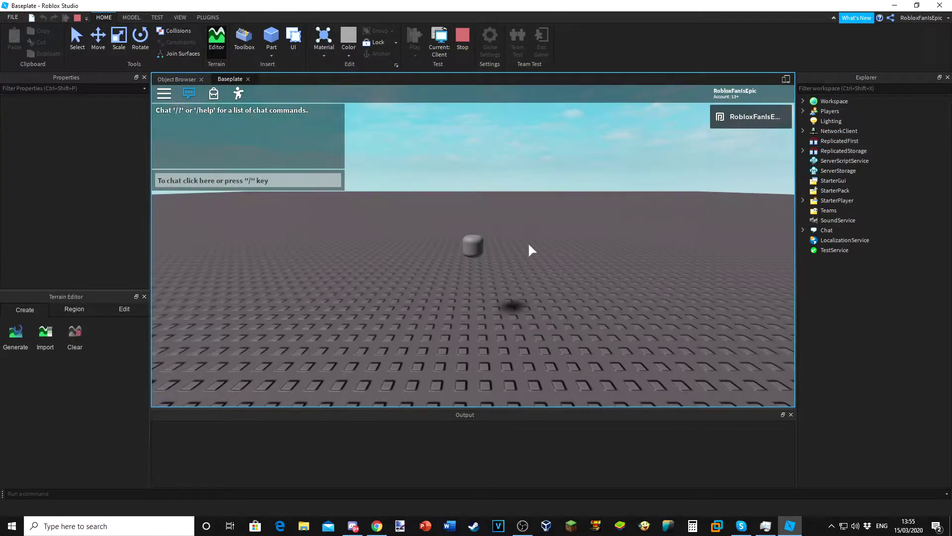
pyautogui.press('w')
pyautogui.scroll(-4, 509, 294)
pyautogui.moveTo(509, 293); pyautogui.dragTo(510, 295, button='right')
pyautogui.scroll(5, 509, 296)
pyautogui.press('d')
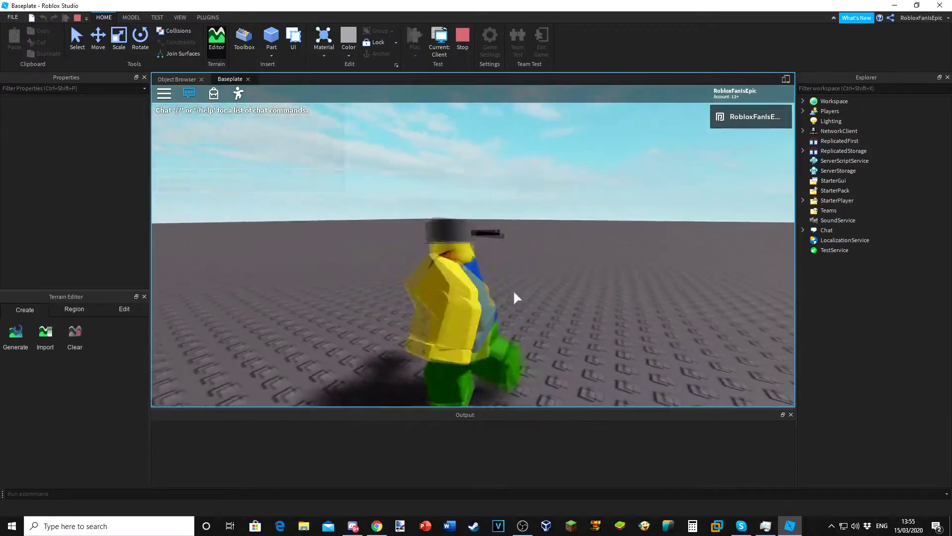
pyautogui.press('a')
pyautogui.moveTo(514, 278); pyautogui.dragTo(559, 263, button='right')
pyautogui.press('space')
pyautogui.scroll(-3, 540, 224)
pyautogui.press('space')
pyautogui.click(467, 38)
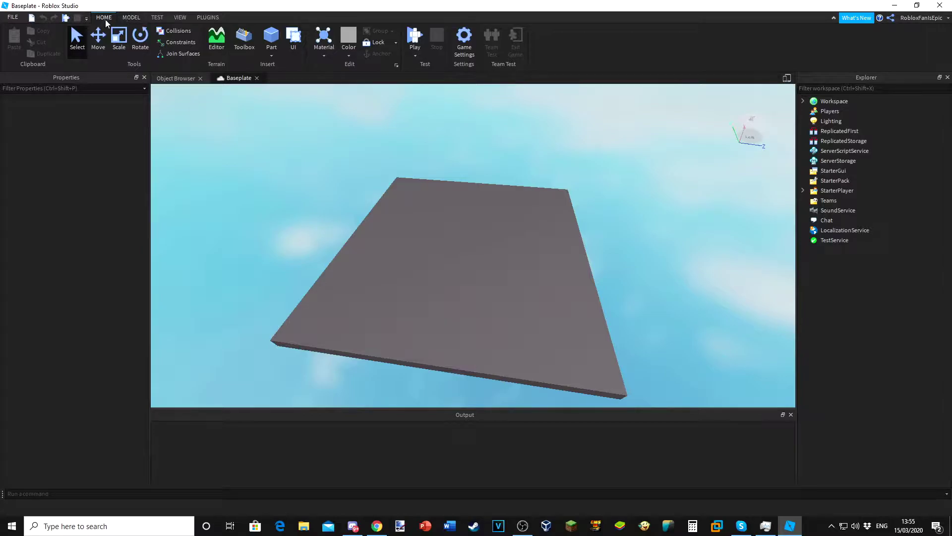
pyautogui.click(131, 17)
pyautogui.click(157, 18)
pyautogui.click(180, 18)
pyautogui.click(207, 18)
pyautogui.click(180, 19)
pyautogui.click(156, 18)
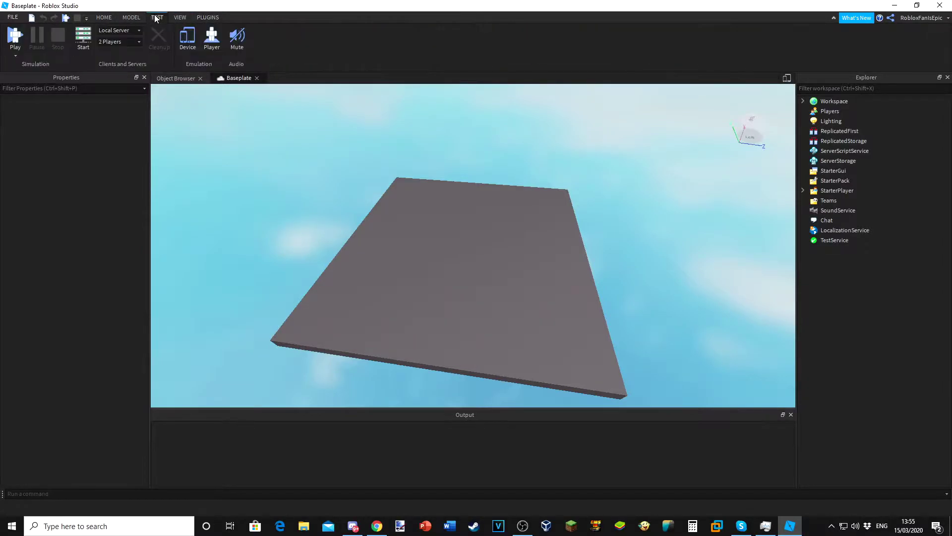
pyautogui.click(132, 18)
pyautogui.click(111, 17)
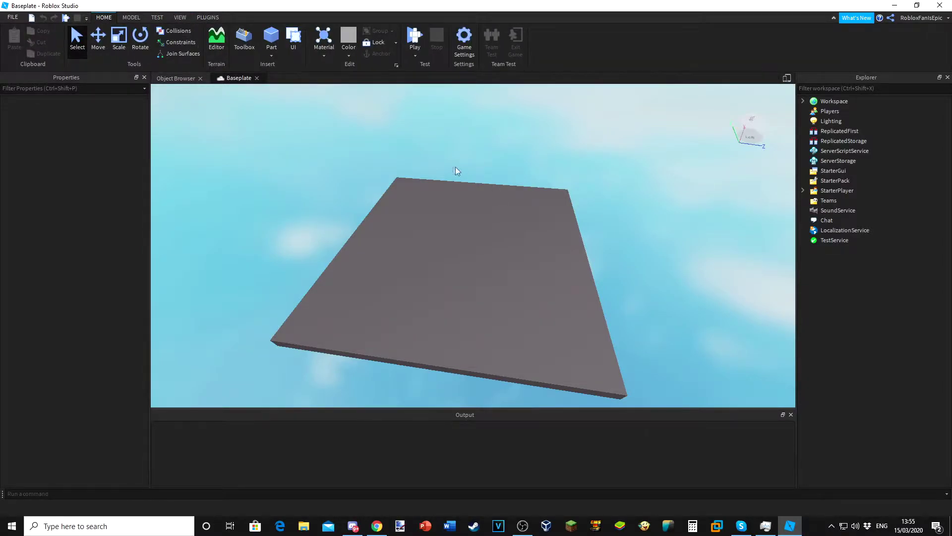
pyautogui.scroll(3, 290, 213)
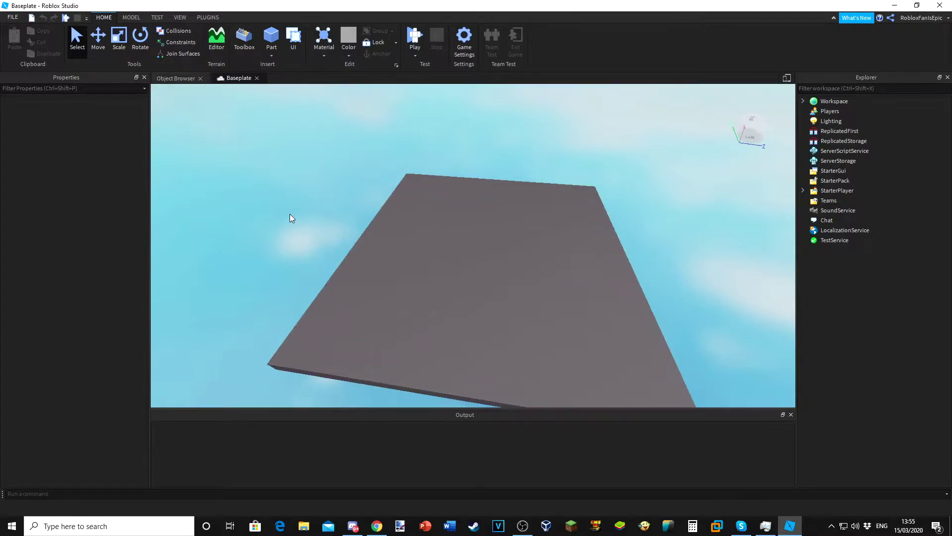
pyautogui.moveTo(290, 213); pyautogui.dragTo(234, 181, button='right')
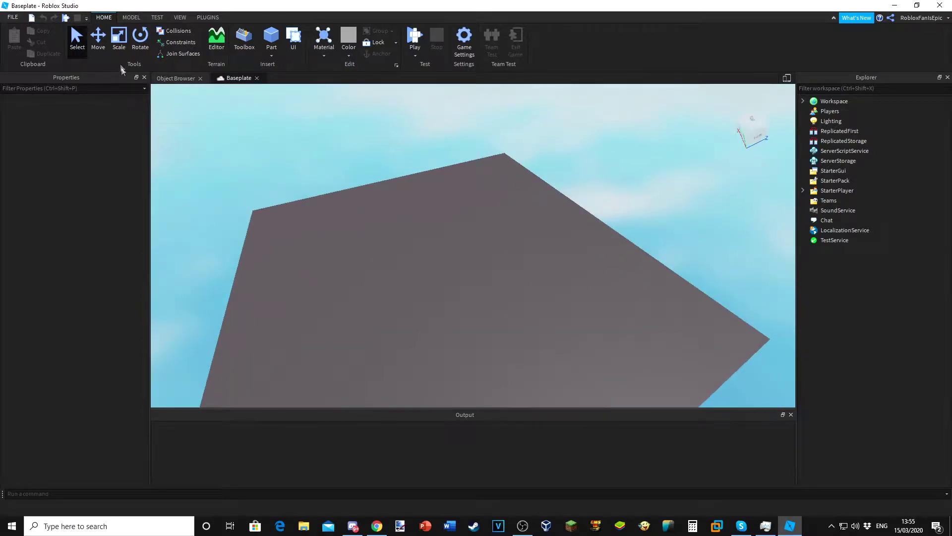
# Insert a block part on the baseplate and try out the Move and Rotate tools.
pyautogui.scroll(5, 376, 260)
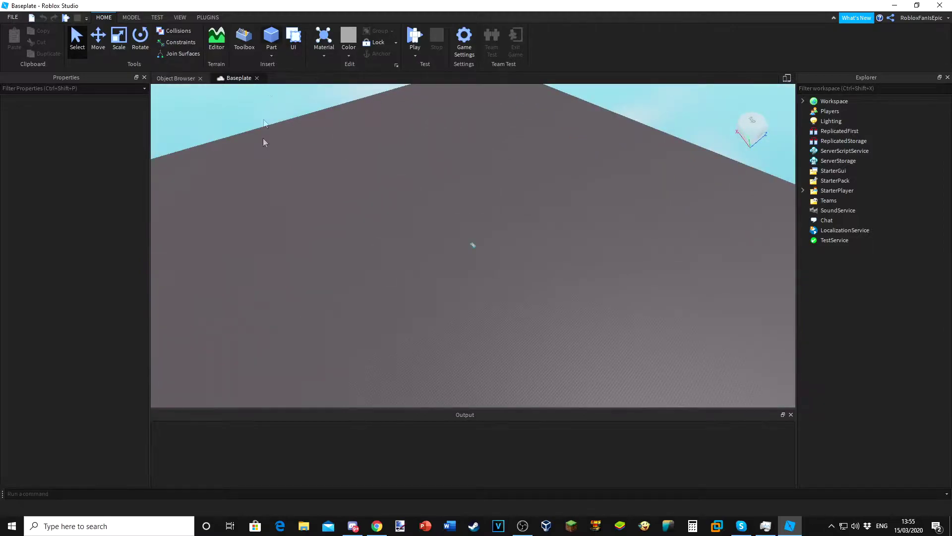
pyautogui.scroll(3, 472, 244)
pyautogui.moveTo(487, 232); pyautogui.dragTo(508, 206, button='right')
pyautogui.scroll(3, 508, 206)
pyautogui.moveTo(277, 238); pyautogui.dragTo(87, 46)
pyautogui.click(98, 46)
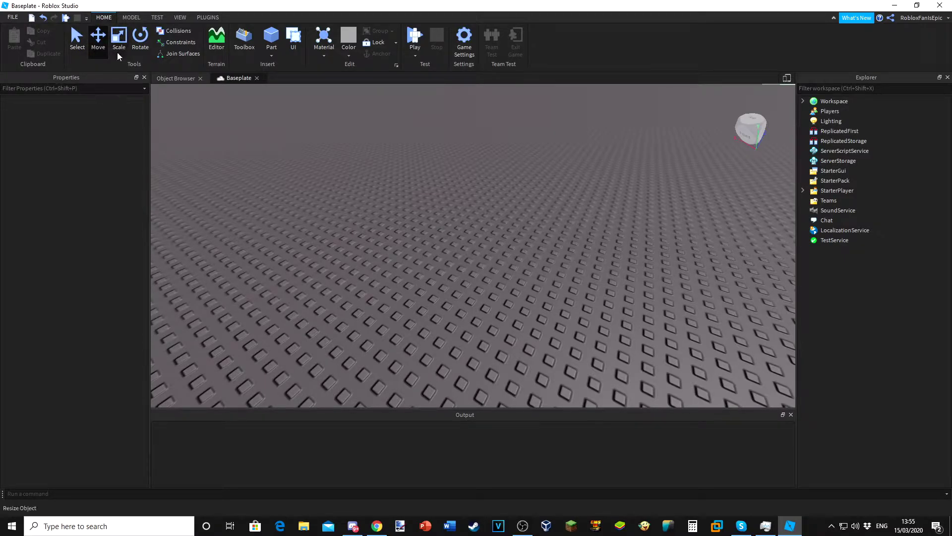
pyautogui.click(140, 41)
pyautogui.moveTo(241, 246); pyautogui.dragTo(238, 238, button='right')
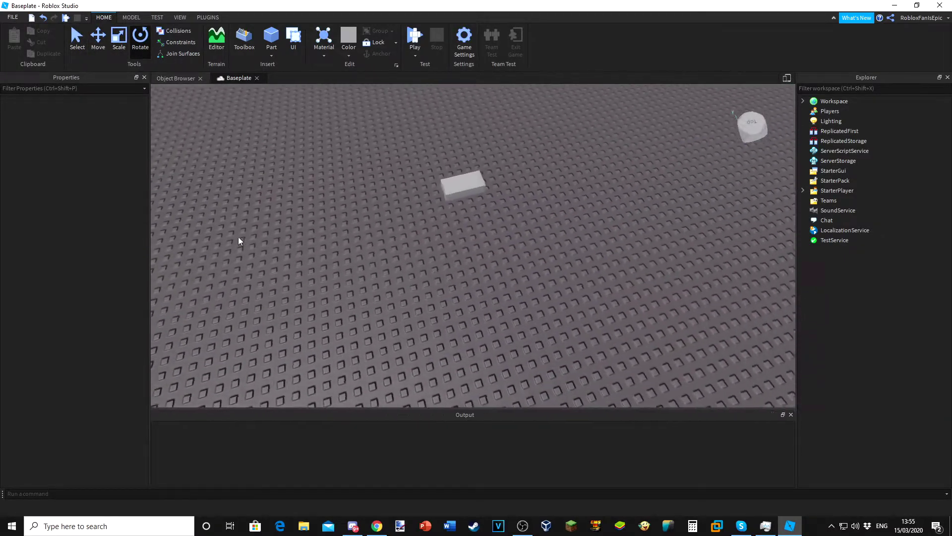
pyautogui.scroll(4, 238, 238)
# Switch to the Select tool and draw selection boxes over the empty baseplate beside the part.
pyautogui.click(77, 41)
pyautogui.scroll(-5, 332, 371)
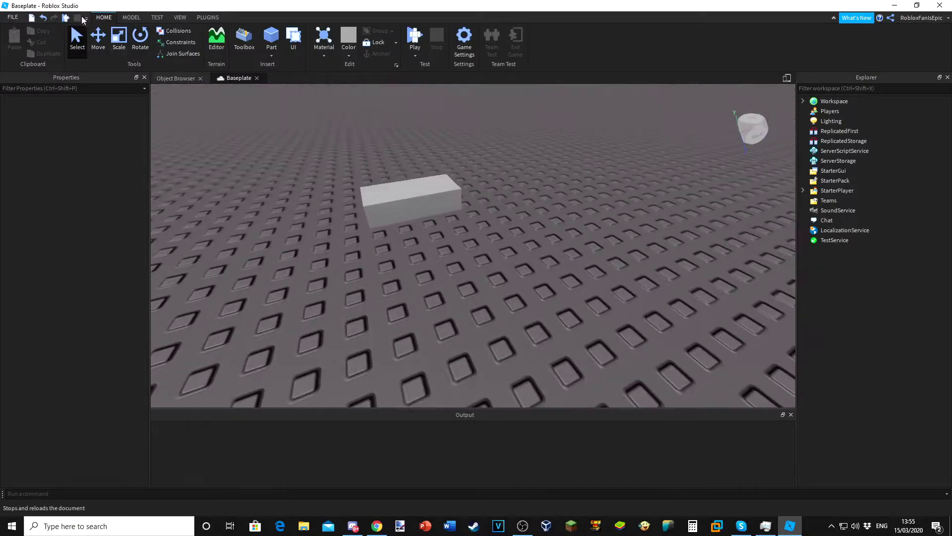
pyautogui.moveTo(254, 224); pyautogui.dragTo(343, 136)
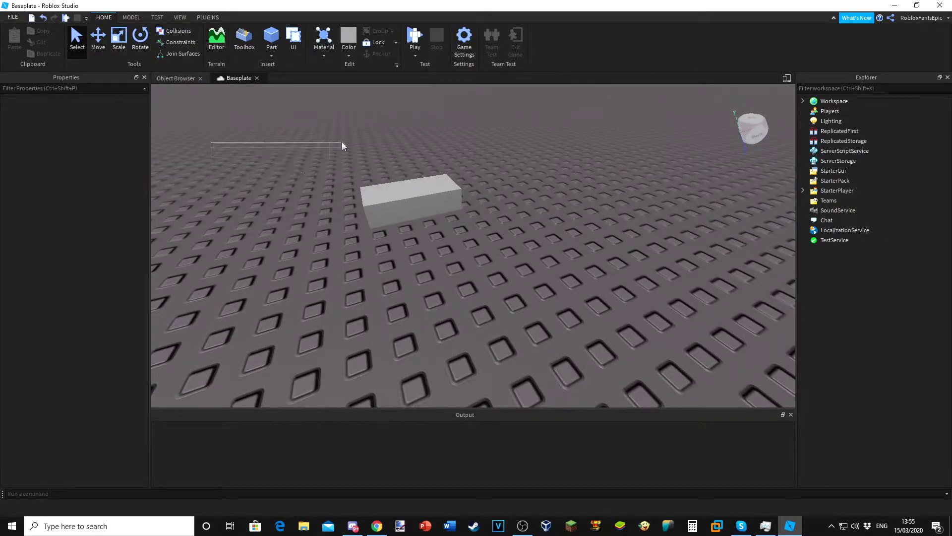
pyautogui.moveTo(522, 136); pyautogui.dragTo(518, 150)
pyautogui.press('s')
pyautogui.press('w')
pyautogui.moveTo(531, 176); pyautogui.dragTo(531, 170, button='right')
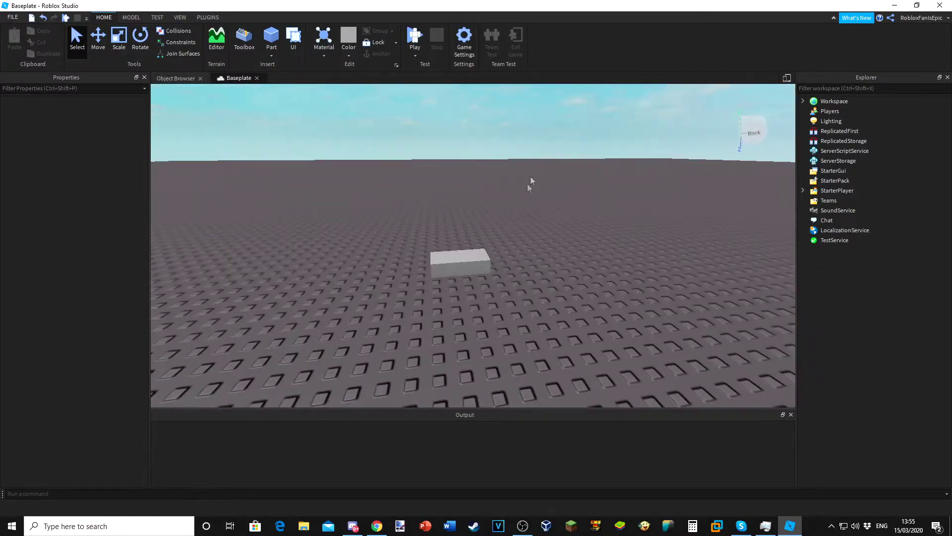
# Select the block part, move it freely across the baseplate and deselect it.
pyautogui.click(451, 259)
pyautogui.moveTo(393, 253); pyautogui.dragTo(562, 255)
pyautogui.moveTo(362, 234); pyautogui.dragTo(463, 269)
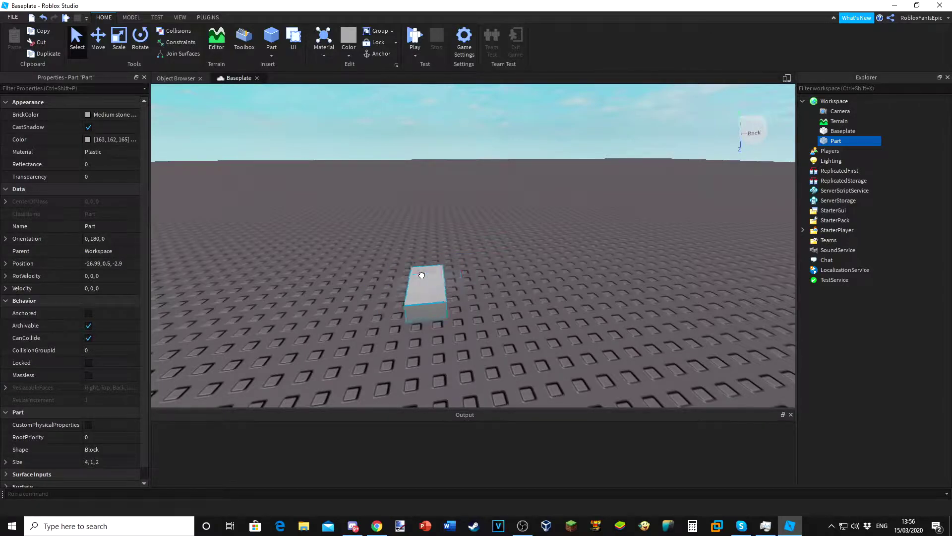
pyautogui.click(466, 239)
pyautogui.moveTo(465, 239); pyautogui.dragTo(466, 239, button='right')
pyautogui.click(516, 238)
pyautogui.click(350, 185)
pyautogui.moveTo(349, 186); pyautogui.dragTo(350, 186, button='right')
# Insert three more block parts and spread them out over the baseplate.
pyautogui.click(273, 40)
pyautogui.click(273, 41)
pyautogui.click(273, 41)
pyautogui.moveTo(474, 198); pyautogui.dragTo(186, 178)
pyautogui.click(480, 229)
pyautogui.moveTo(474, 216); pyautogui.dragTo(327, 337)
# Select the parts individually, and box-select all four to move them as a group.
pyautogui.scroll(-5, 543, 282)
pyautogui.click(543, 283)
pyautogui.moveTo(543, 283); pyautogui.dragTo(531, 276, button='right')
pyautogui.click(365, 218)
pyautogui.click(459, 221)
pyautogui.click(452, 310)
pyautogui.click(293, 186)
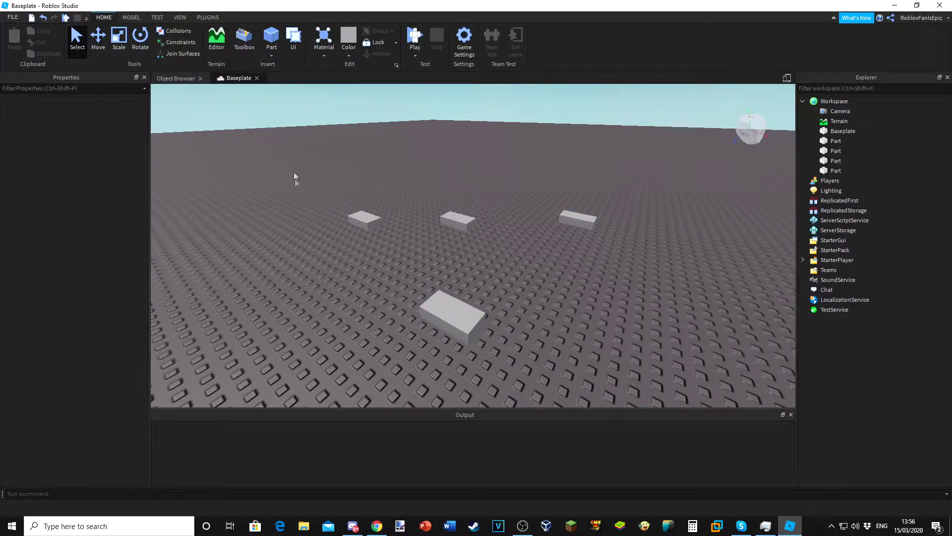
pyautogui.moveTo(294, 168); pyautogui.dragTo(609, 377)
pyautogui.moveTo(473, 319); pyautogui.dragTo(406, 283)
# Build up a selection of all four parts one at a time and move them together across the baseplate.
pyautogui.click(384, 207)
pyautogui.press('a')
pyautogui.moveTo(384, 207); pyautogui.dragTo(535, 270, button='right')
pyautogui.press('w')
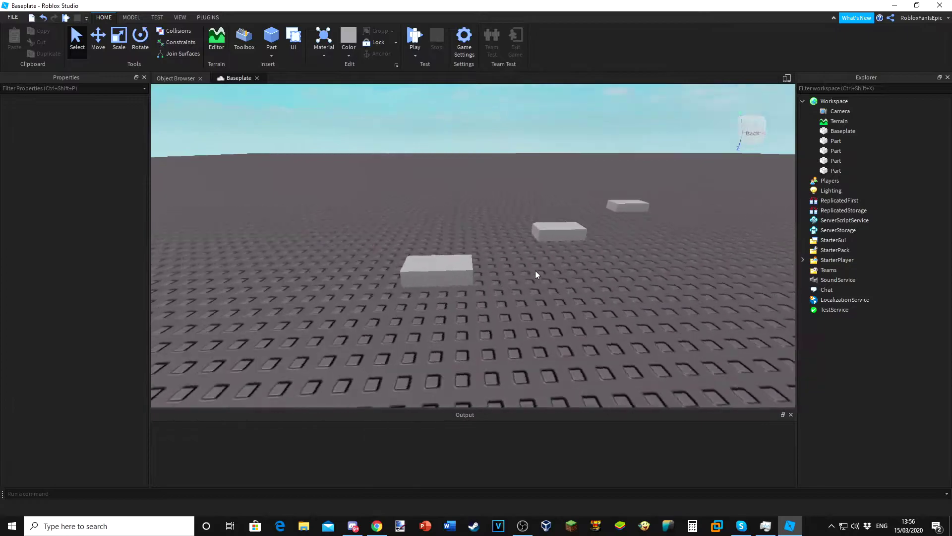
pyautogui.click(354, 274)
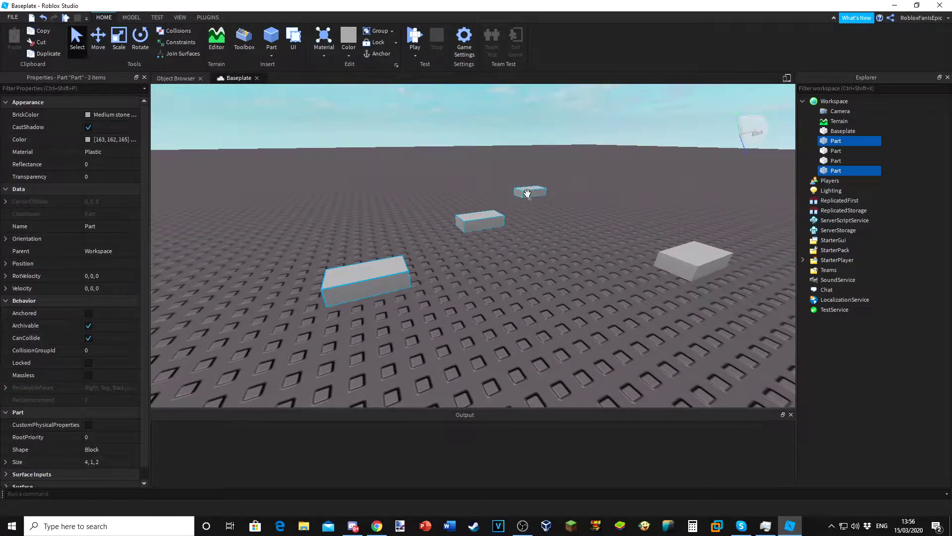
pyautogui.press('s')
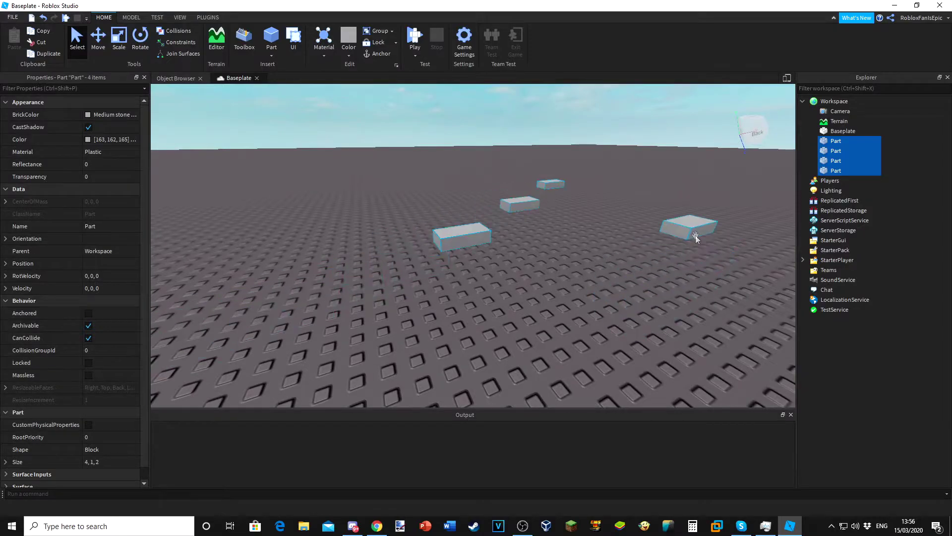
pyautogui.click(595, 255)
pyautogui.click(480, 241)
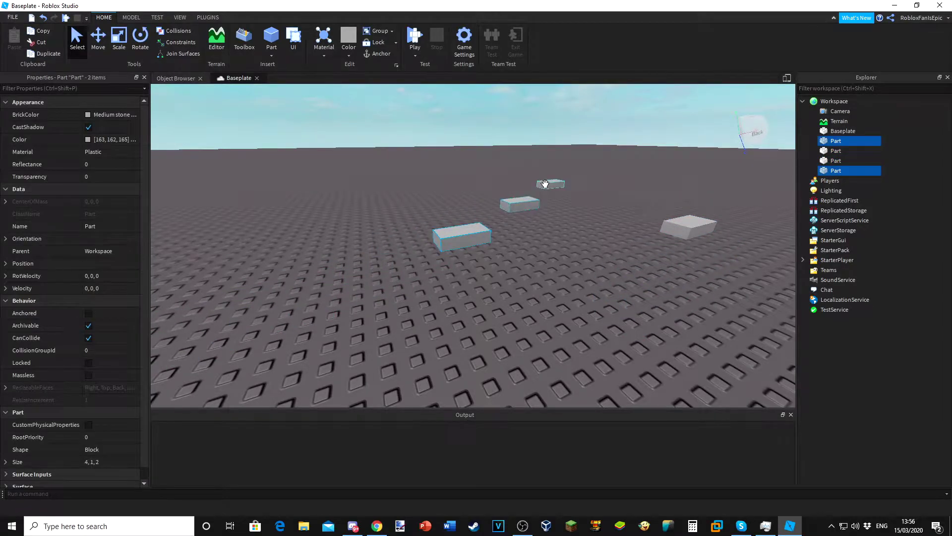
pyautogui.moveTo(520, 203); pyautogui.dragTo(448, 231)
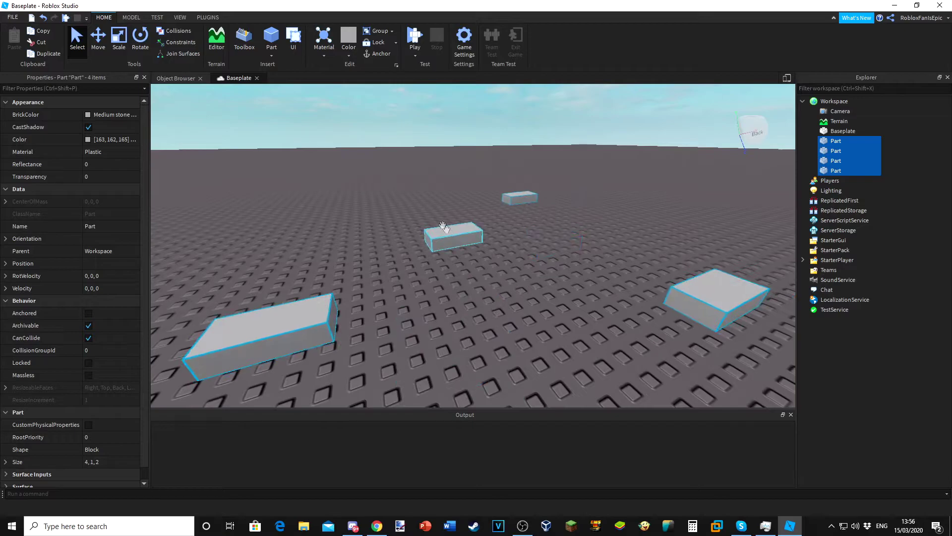
# Select the four parts as a range in the Explorer, shift them together and delete them.
pyautogui.click(541, 236)
pyautogui.click(837, 142)
pyautogui.keyDown('shift'); pyautogui.click(834, 170); pyautogui.keyUp('shift')
pyautogui.moveTo(717, 295); pyautogui.dragTo(582, 257)
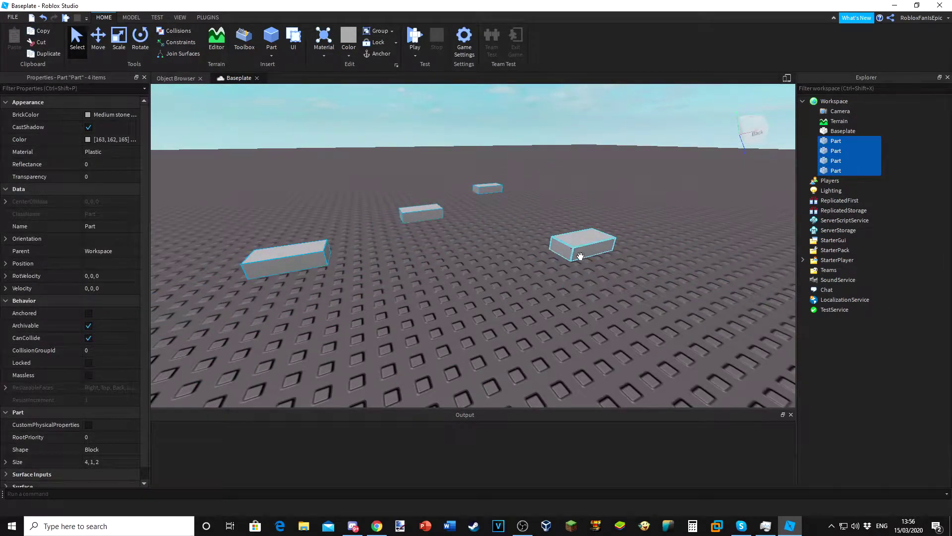
pyautogui.press('Delete')
# Insert a new block part and reposition it on the baseplate at about -37.49, 0.5, -8.78.
pyautogui.click(266, 35)
pyautogui.moveTo(414, 265)
pyautogui.mouseDown(button='right')
pyautogui.moveTo(407, 279)
pyautogui.moveTo(421, 250)
pyautogui.mouseUp(button='right')
pyautogui.moveTo(431, 223); pyautogui.dragTo(553, 219)
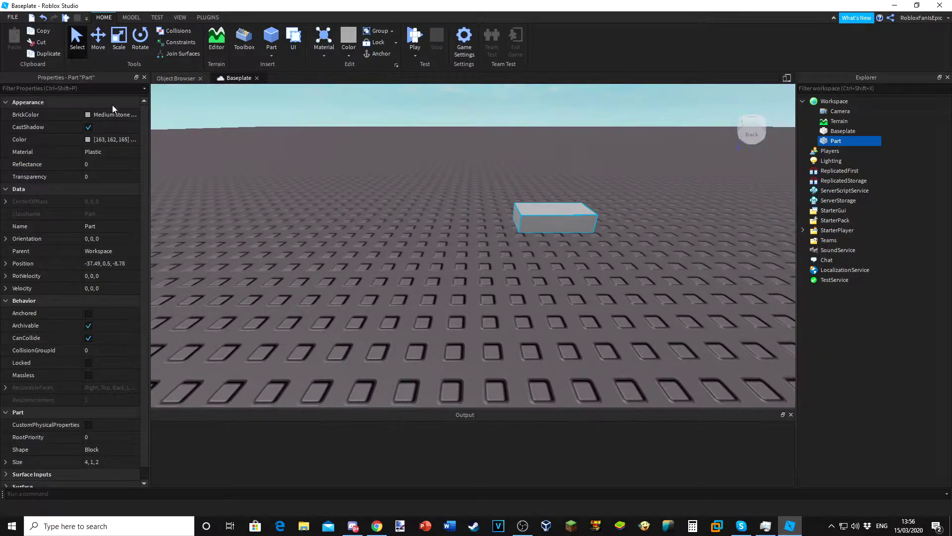
# Use the Move tool to lift the part off the baseplate to about -38.46, 2.58, -9.29.
pyautogui.click(99, 37)
pyautogui.moveTo(463, 195); pyautogui.dragTo(463, 195, button='right')
pyautogui.moveTo(465, 204)
pyautogui.mouseDown()
pyautogui.moveTo(476, 193)
pyautogui.moveTo(471, 218)
pyautogui.mouseUp()
pyautogui.moveTo(403, 310); pyautogui.dragTo(424, 301)
pyautogui.moveTo(415, 255); pyautogui.dragTo(417, 226)
pyautogui.moveTo(417, 226); pyautogui.dragTo(442, 221, button='right')
pyautogui.scroll(-3, 534, 278)
pyautogui.scroll(3, 534, 278)
pyautogui.moveTo(476, 215); pyautogui.dragTo(491, 130)
pyautogui.moveTo(491, 130); pyautogui.dragTo(491, 130, button='right')
pyautogui.scroll(-3, 492, 130)
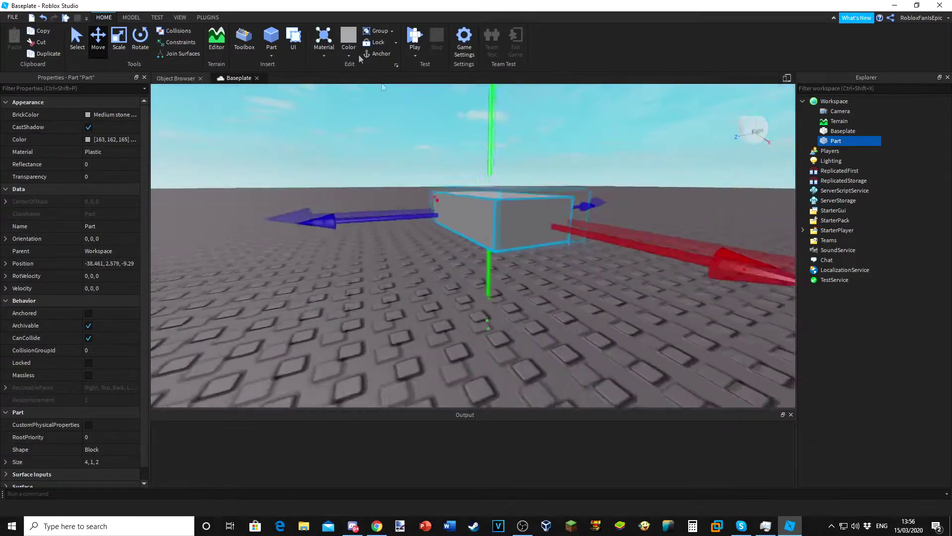
# Turn on Collisions and slide the part along the Z axis to about -20.3.
pyautogui.moveTo(406, 227); pyautogui.dragTo(658, 216)
pyautogui.scroll(-1, 6, 229)
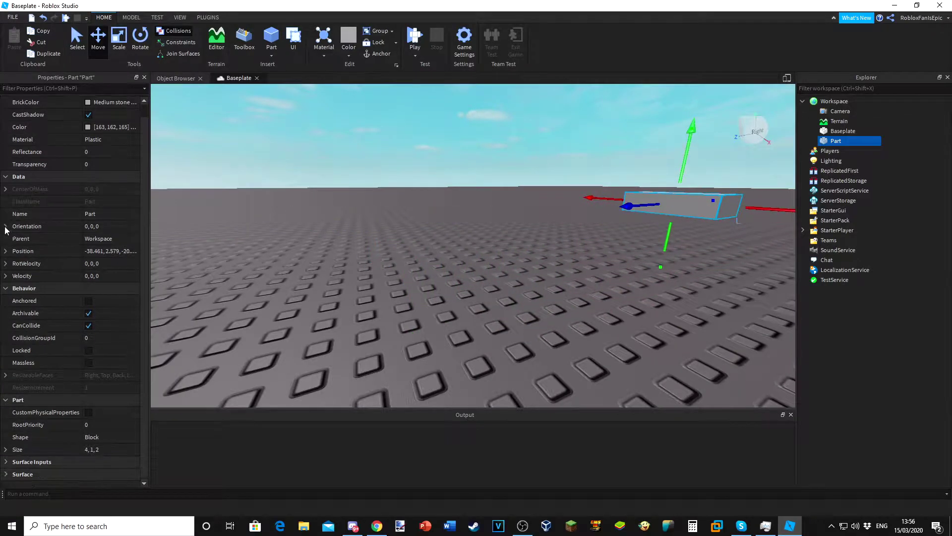
pyautogui.moveTo(290, 304); pyautogui.dragTo(290, 304, button='right')
pyautogui.moveTo(272, 254)
pyautogui.mouseDown()
pyautogui.moveTo(480, 259)
pyautogui.moveTo(270, 252)
pyautogui.mouseUp()
pyautogui.moveTo(330, 289); pyautogui.dragTo(382, 219)
pyautogui.moveTo(382, 219); pyautogui.dragTo(476, 231, button='right')
pyautogui.click(385, 236)
pyautogui.scroll(-3, 413, 305)
# Slide the part along its X axis and move it up and down with the Move tool.
pyautogui.moveTo(413, 305); pyautogui.dragTo(513, 303, button='right')
pyautogui.click(453, 302)
pyautogui.press('f')
pyautogui.moveTo(457, 312); pyautogui.dragTo(516, 248, button='right')
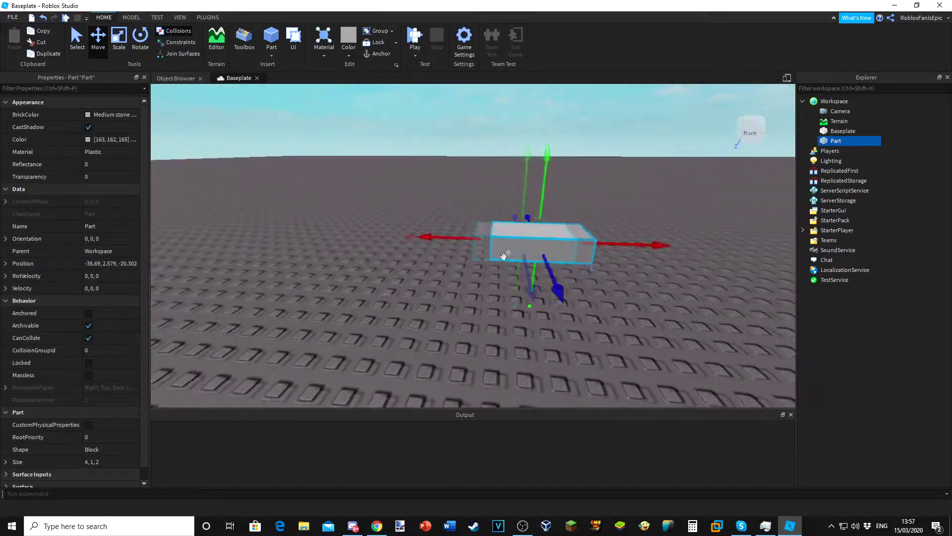
pyautogui.moveTo(463, 196); pyautogui.dragTo(463, 151)
pyautogui.moveTo(463, 151); pyautogui.dragTo(466, 174, button='right')
pyautogui.moveTo(467, 175); pyautogui.dragTo(483, 176)
pyautogui.moveTo(461, 124); pyautogui.dragTo(472, 209)
pyautogui.moveTo(471, 210); pyautogui.dragTo(472, 211, button='right')
pyautogui.click(471, 209)
pyautogui.press('a')
pyautogui.press('d')
pyautogui.click(606, 250)
pyautogui.moveTo(606, 251); pyautogui.dragTo(605, 252, button='right')
# Shift the part along its axes with the Move tool to a height of about 11.85 and X of about -42.54.
pyautogui.moveTo(436, 278); pyautogui.dragTo(402, 263)
pyautogui.moveTo(253, 235); pyautogui.dragTo(278, 295)
pyautogui.moveTo(279, 295); pyautogui.dragTo(280, 278, button='right')
pyautogui.moveTo(285, 260); pyautogui.dragTo(347, 404)
pyautogui.moveTo(358, 303); pyautogui.dragTo(359, 304, button='right')
pyautogui.scroll(3, 358, 303)
pyautogui.scroll(-3, 467, 144)
pyautogui.moveTo(511, 198); pyautogui.dragTo(512, 199, button='right')
pyautogui.moveTo(442, 243); pyautogui.dragTo(435, 124)
pyautogui.moveTo(501, 174); pyautogui.dragTo(635, 182)
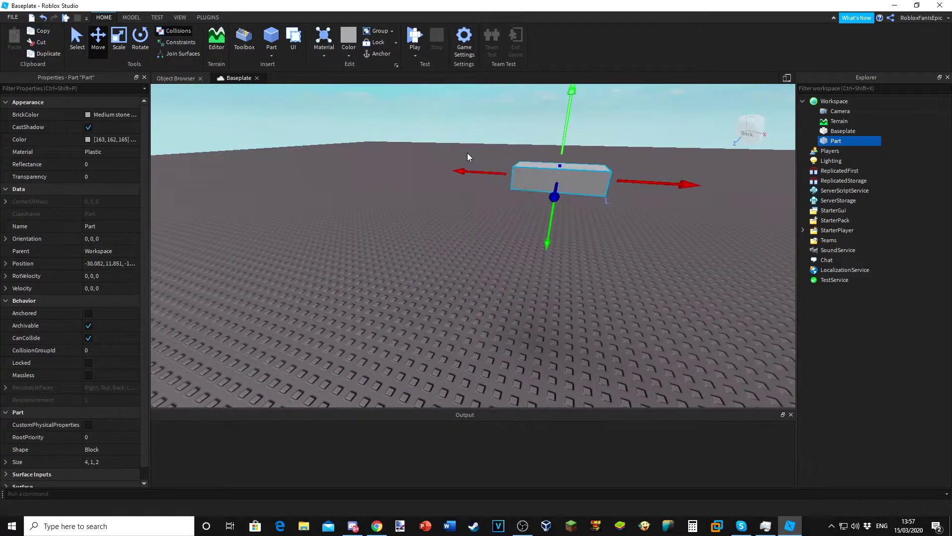
pyautogui.moveTo(404, 160); pyautogui.dragTo(253, 153)
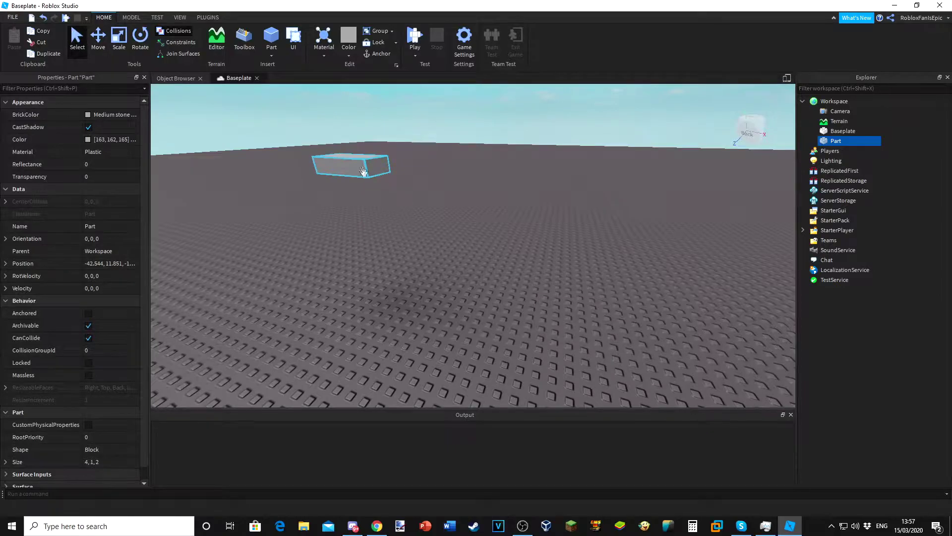
# Use the Select tool to bring the part down freely onto the baseplate at about -46.2, 0.5, -15.09.
pyautogui.moveTo(387, 172); pyautogui.dragTo(436, 247)
pyautogui.moveTo(436, 246); pyautogui.dragTo(436, 247, button='right')
pyautogui.moveTo(436, 246)
pyautogui.mouseDown()
pyautogui.moveTo(425, 270)
pyautogui.moveTo(431, 254)
pyautogui.mouseUp()
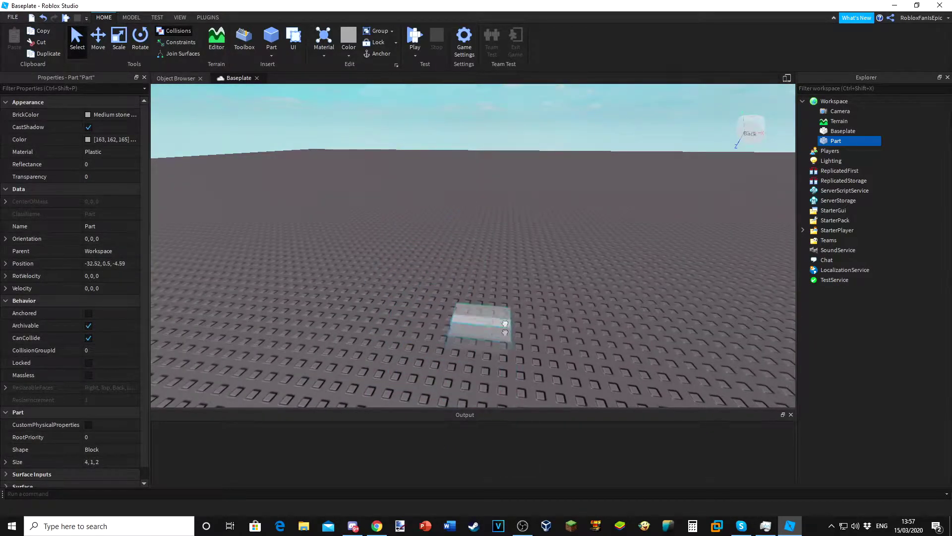
pyautogui.moveTo(447, 217); pyautogui.dragTo(366, 336)
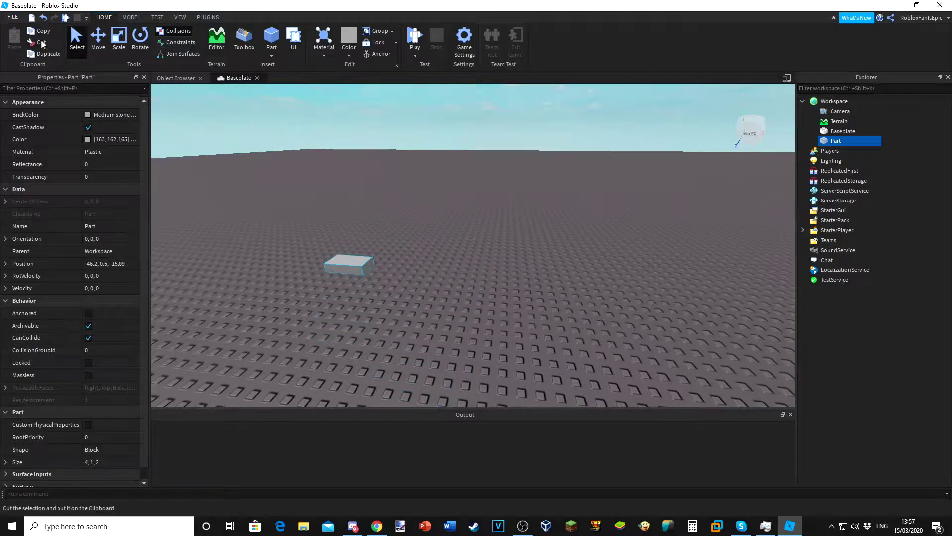
# Raise the part straight up with the Move tool to a height of about 15.08.
pyautogui.moveTo(344, 239); pyautogui.dragTo(344, 238, button='right')
pyautogui.moveTo(344, 238); pyautogui.dragTo(336, 145)
pyautogui.click(440, 178)
pyautogui.moveTo(440, 177); pyautogui.dragTo(439, 180, button='right')
pyautogui.press('w')
pyautogui.press('d')
pyautogui.press('a')
pyautogui.click(430, 248)
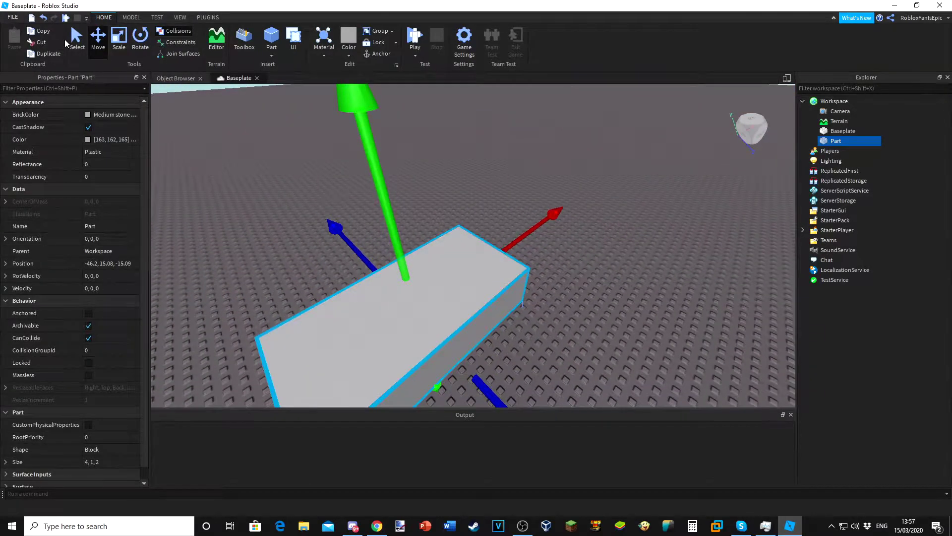
# Set the part back on the baseplate with the Select tool at about -28.8, 0.5, -17.42.
pyautogui.click(75, 40)
pyautogui.moveTo(467, 288); pyautogui.dragTo(580, 274)
pyautogui.press('d')
pyautogui.moveTo(353, 185); pyautogui.dragTo(223, 278, button='right')
pyautogui.press('s')
pyautogui.press('w')
pyautogui.press('d')
# Switch to the Scale tool and examine the part and its scale handles from several angles.
pyautogui.click(121, 49)
pyautogui.moveTo(608, 344); pyautogui.dragTo(498, 130, button='right')
pyautogui.press('s')
pyautogui.press('w')
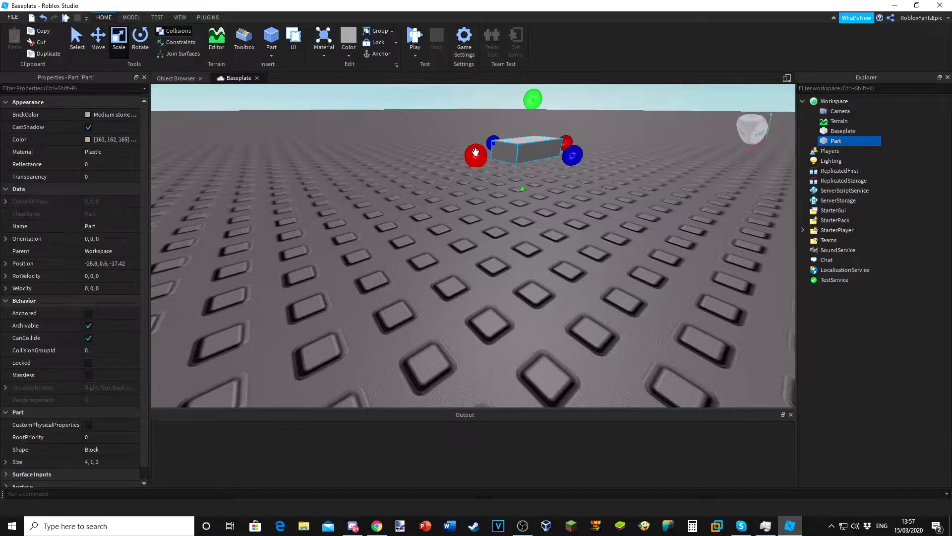
pyautogui.press('s')
pyautogui.moveTo(487, 146); pyautogui.dragTo(458, 223, button='right')
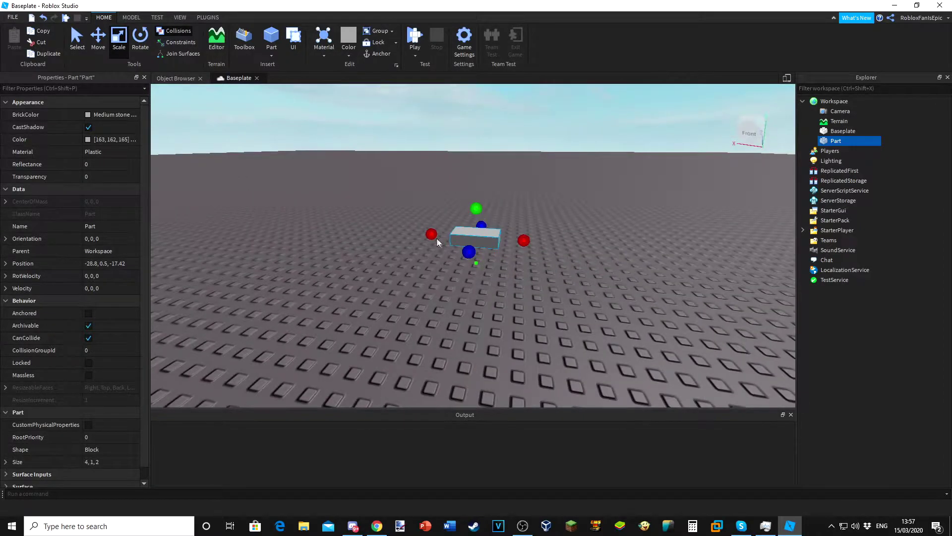
pyautogui.click(337, 222)
pyautogui.moveTo(337, 221); pyautogui.dragTo(727, 351, button='right')
pyautogui.press('d')
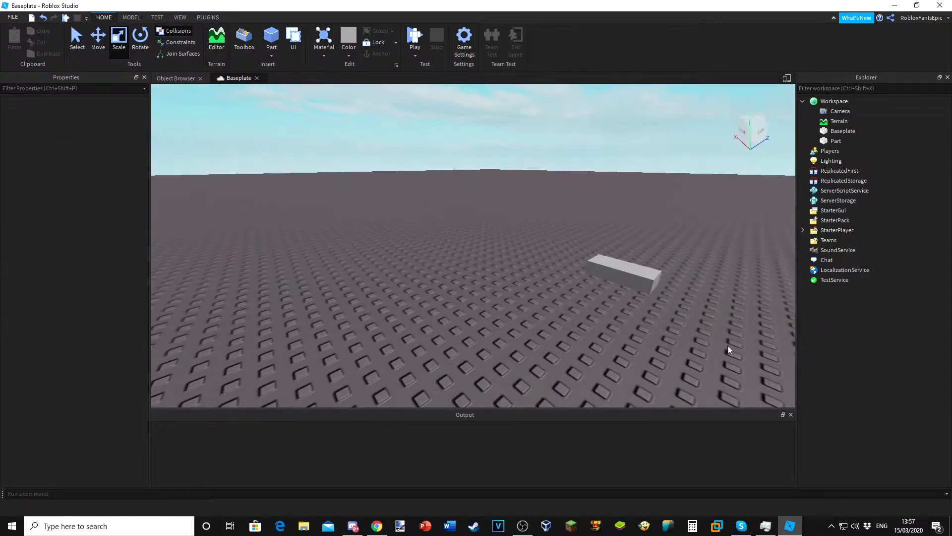
# Enlarge the part to about 14.13 × 7.84 × 12.09 and undo an extra move far across the baseplate.
pyautogui.click(614, 278)
pyautogui.moveTo(598, 289); pyautogui.dragTo(489, 379)
pyautogui.moveTo(528, 276); pyautogui.dragTo(446, 243)
pyautogui.moveTo(527, 239); pyautogui.dragTo(541, 130)
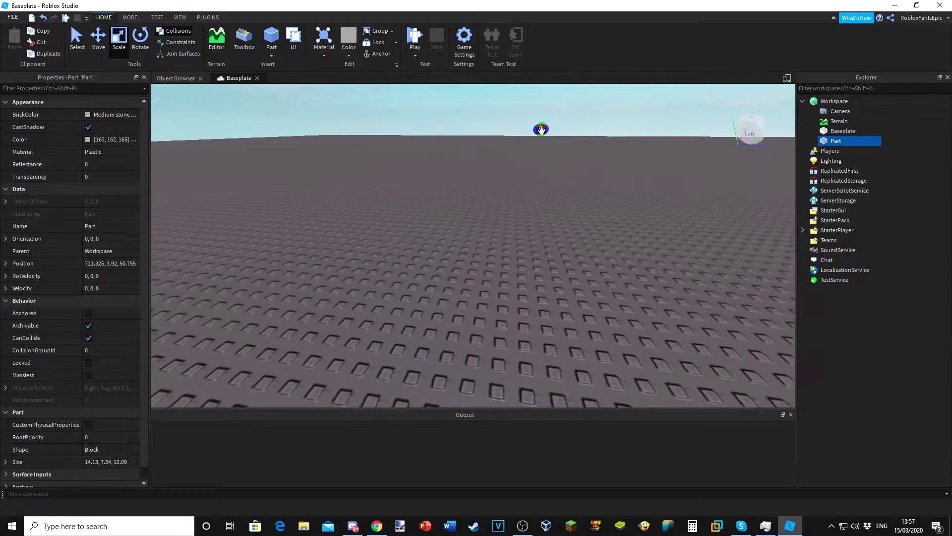
pyautogui.hotkey('ctrl', 'z')
# Stretch the part upward with the Scale tool and shorten it to a height of about 13.56.
pyautogui.click(561, 298)
pyautogui.moveTo(561, 298); pyautogui.dragTo(505, 205, button='right')
pyautogui.click(529, 248)
pyautogui.scroll(-8, 506, 204)
pyautogui.moveTo(481, 237); pyautogui.dragTo(479, 199)
pyautogui.moveTo(480, 207); pyautogui.dragTo(478, 200, button='right')
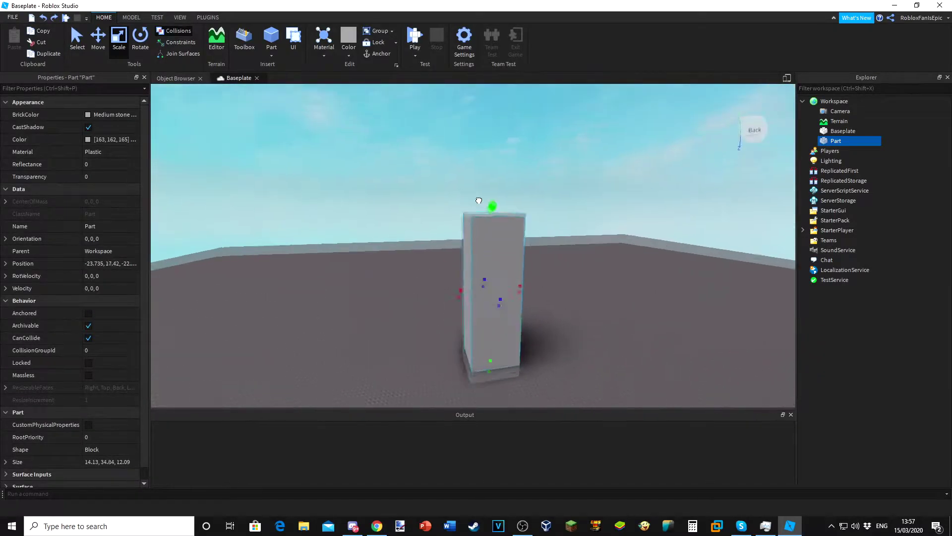
pyautogui.moveTo(479, 200); pyautogui.dragTo(483, 124)
pyautogui.moveTo(479, 199); pyautogui.dragTo(482, 134, button='right')
pyautogui.moveTo(483, 123); pyautogui.dragTo(489, 329)
pyautogui.moveTo(487, 271); pyautogui.dragTo(489, 329, button='right')
pyautogui.moveTo(489, 329); pyautogui.dragTo(488, 297)
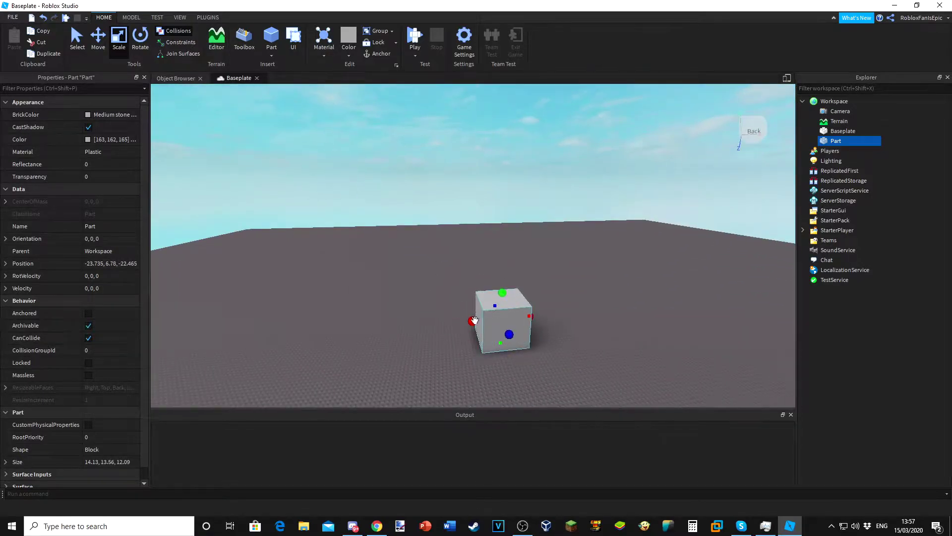
# Try stretching the part in different directions with the Scale tool and undo the stretches.
pyautogui.moveTo(475, 320); pyautogui.dragTo(476, 317, button='right')
pyautogui.scroll(4, 476, 317)
pyautogui.moveTo(474, 274); pyautogui.dragTo(742, 127)
pyautogui.hotkey('ctrl', 'z')
pyautogui.hotkey('ctrl', 'z')
pyautogui.moveTo(620, 156); pyautogui.dragTo(519, 192, button='right')
pyautogui.moveTo(518, 192); pyautogui.dragTo(786, 347)
pyautogui.moveTo(559, 198); pyautogui.dragTo(482, 179, button='right')
pyautogui.moveTo(486, 181); pyautogui.dragTo(273, 112)
pyautogui.hotkey('ctrl', 'z')
pyautogui.hotkey('ctrl', 'z')
# Stretch the part upward with the Scale tool into a tower about 86.66 high.
pyautogui.click(414, 281)
pyautogui.press('w')
pyautogui.moveTo(414, 282); pyautogui.dragTo(466, 213, button='right')
pyautogui.click(466, 213)
pyautogui.click(484, 288)
pyautogui.press('w')
pyautogui.moveTo(493, 318); pyautogui.dragTo(469, 237, button='right')
pyautogui.press('s')
pyautogui.click(476, 281)
pyautogui.press('s')
pyautogui.moveTo(465, 235); pyautogui.dragTo(474, 194)
pyautogui.moveTo(467, 228); pyautogui.dragTo(474, 193, button='right')
# Duplicate the tower, move the copy beside it to about X -0.94, and bring it down to the baseplate as a shorter tower.
pyautogui.hotkey('ctrl', 'd')
pyautogui.moveTo(483, 157); pyautogui.dragTo(461, 130, button='right')
pyautogui.moveTo(467, 142); pyautogui.dragTo(519, 144)
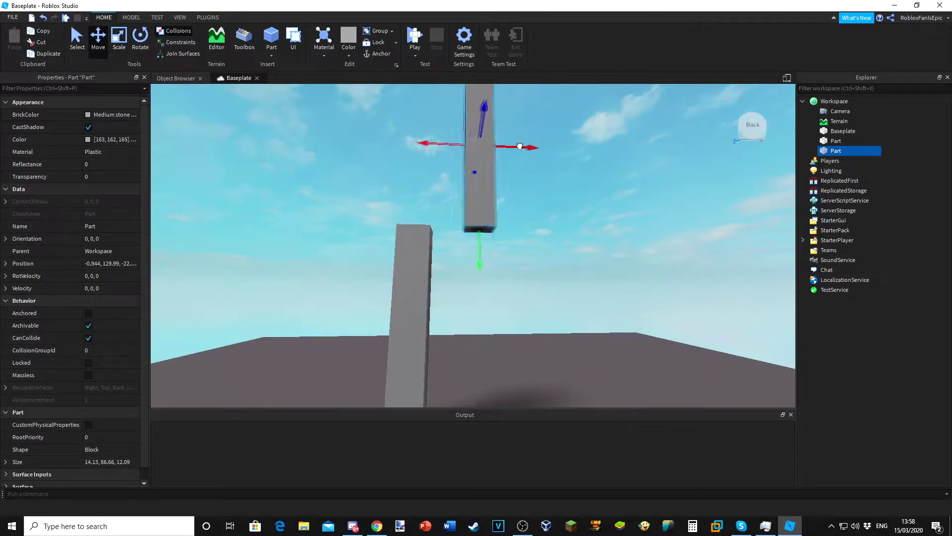
pyautogui.moveTo(517, 149); pyautogui.dragTo(511, 130, button='right')
pyautogui.moveTo(475, 120); pyautogui.dragTo(478, 317)
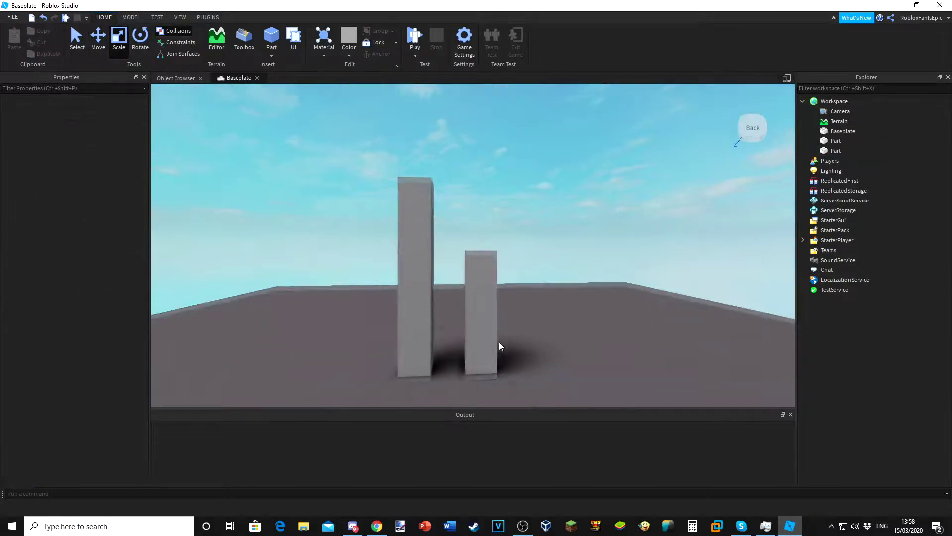
# Delete both towers from the baseplate.
pyautogui.moveTo(499, 341); pyautogui.dragTo(421, 260, button='right')
pyautogui.press('w')
pyautogui.press('s')
pyautogui.click(422, 260)
pyautogui.press('Delete')
pyautogui.click(565, 221)
pyautogui.press('Delete')
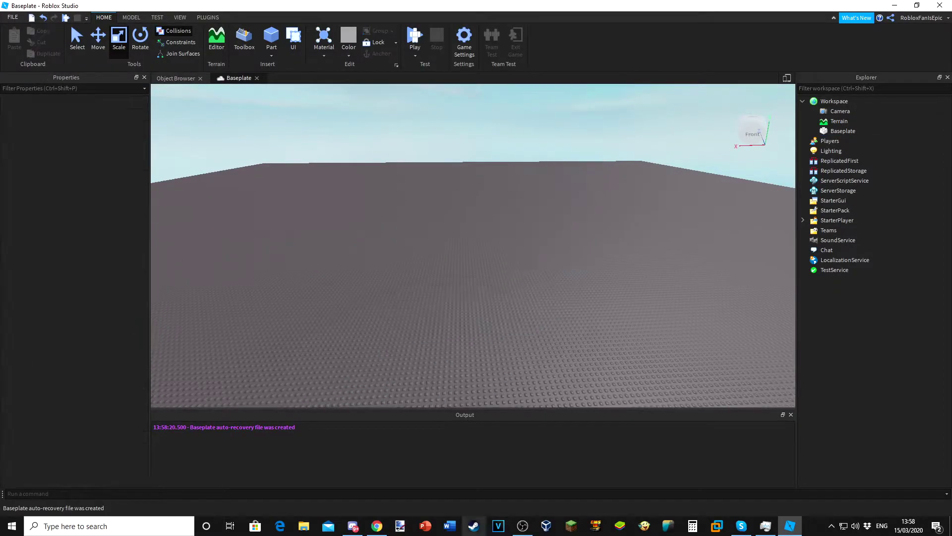
# Insert a new block part on the empty baseplate and activate the Rotate tool.
pyautogui.click(522, 526)
pyautogui.click(285, 295)
pyautogui.click(271, 39)
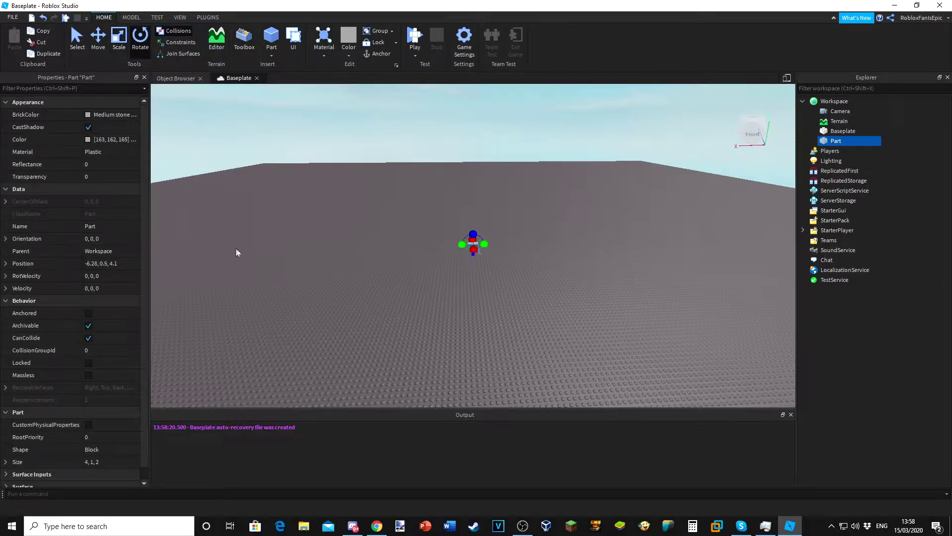
pyautogui.hotkey('ctrl', '4')
pyautogui.scroll(3, 466, 227)
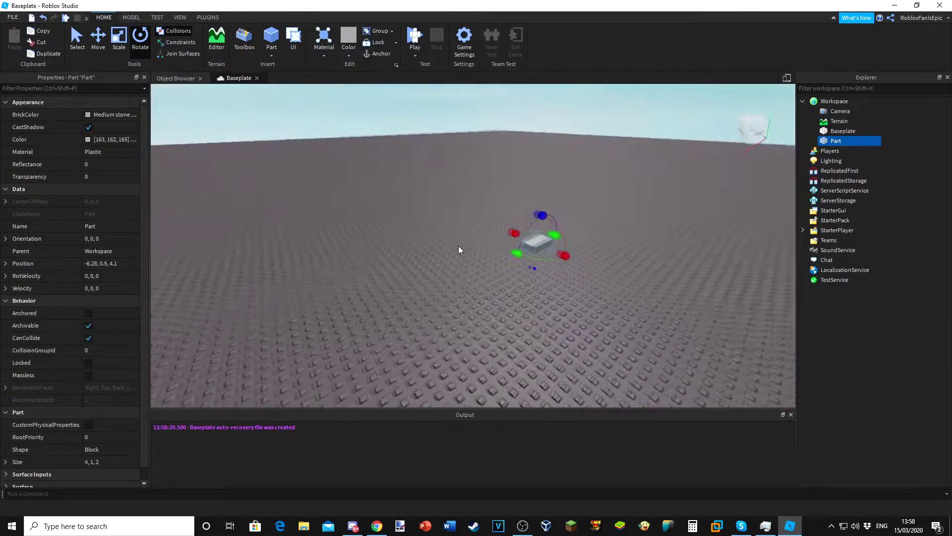
pyautogui.scroll(4, 458, 245)
# Rotate the new part about its vertical axis to about -55.31°.
pyautogui.moveTo(459, 246); pyautogui.dragTo(483, 242, button='right')
pyautogui.scroll(-4, 466, 248)
pyautogui.scroll(1, 476, 250)
pyautogui.scroll(2, 483, 242)
pyautogui.scroll(2, 483, 242)
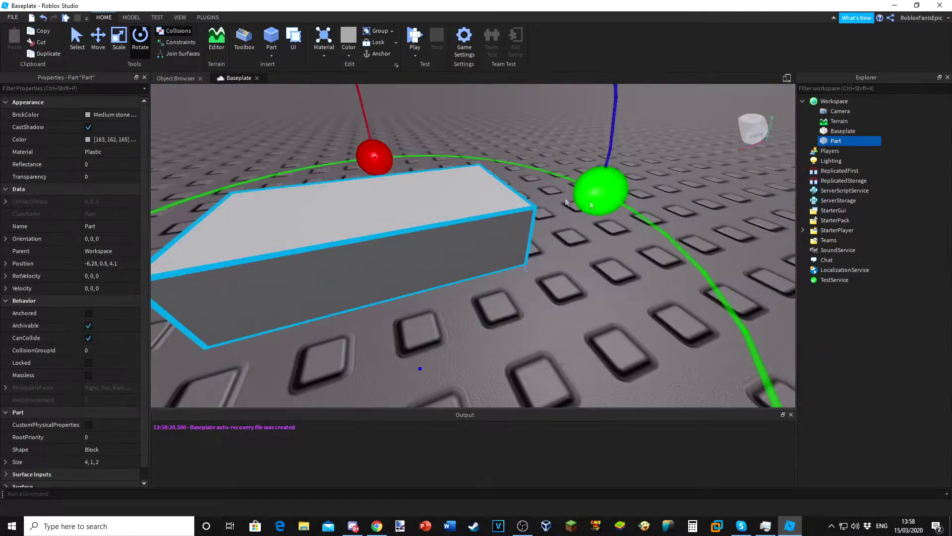
pyautogui.moveTo(598, 200); pyautogui.dragTo(480, 274)
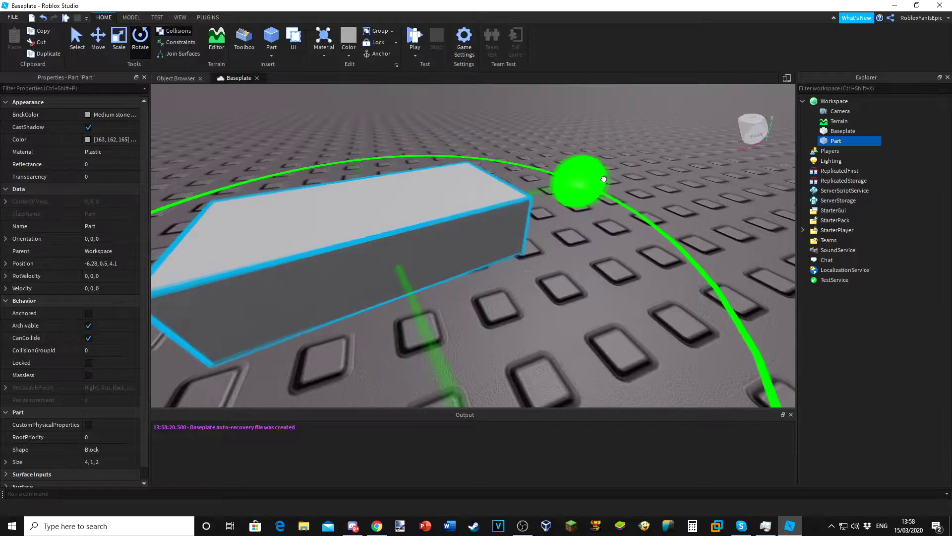
pyautogui.moveTo(479, 275); pyautogui.dragTo(480, 275, button='right')
pyautogui.scroll(-4, 480, 275)
pyautogui.moveTo(483, 232); pyautogui.dragTo(321, 210)
# Raise the rotated part above the baseplate to about Y 4.55 with the Move tool.
pyautogui.click(98, 41)
pyautogui.click(435, 189)
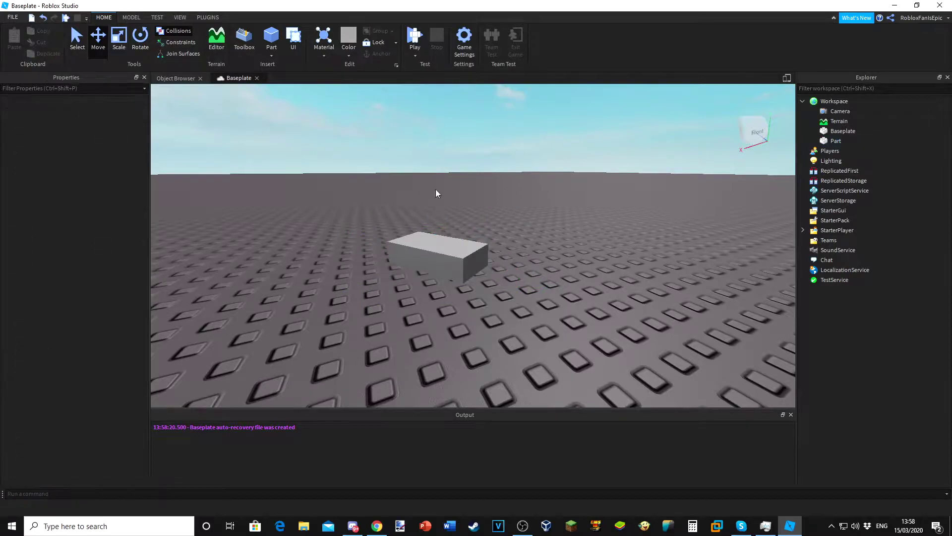
pyautogui.click(437, 240)
pyautogui.moveTo(435, 180); pyautogui.dragTo(432, 88)
pyautogui.scroll(-3, 427, 100)
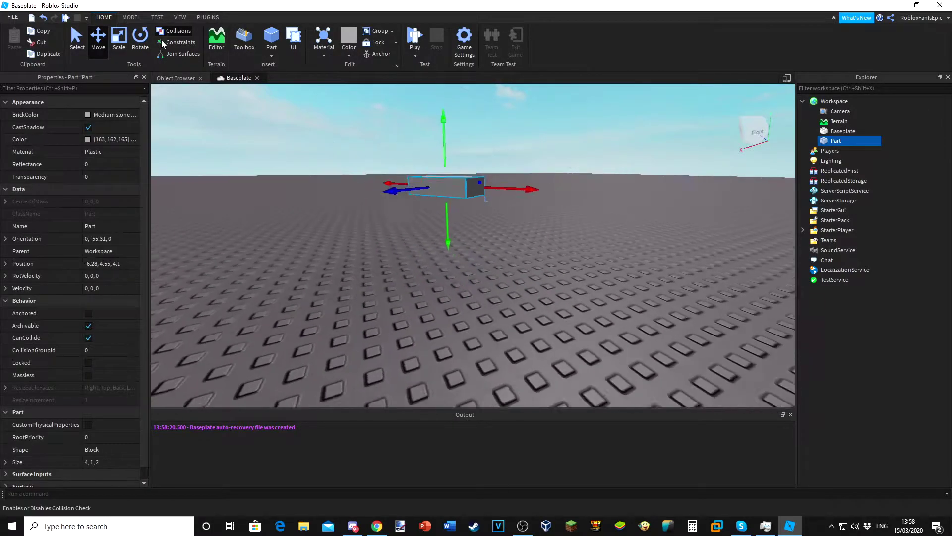
# Rotate the raised part about several axes to an orientation of about -11.41, -84.69, 12.08.
pyautogui.click(140, 38)
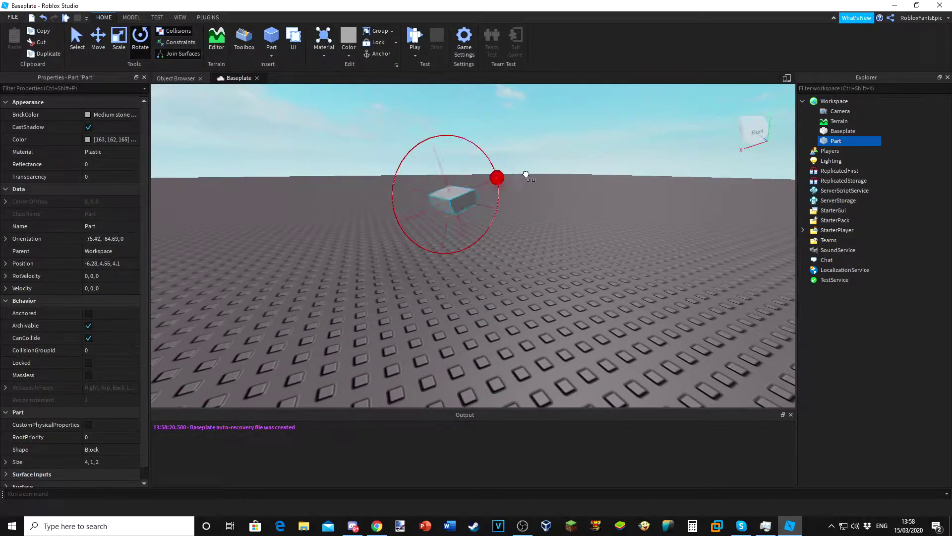
pyautogui.moveTo(493, 288); pyautogui.dragTo(493, 287, button='right')
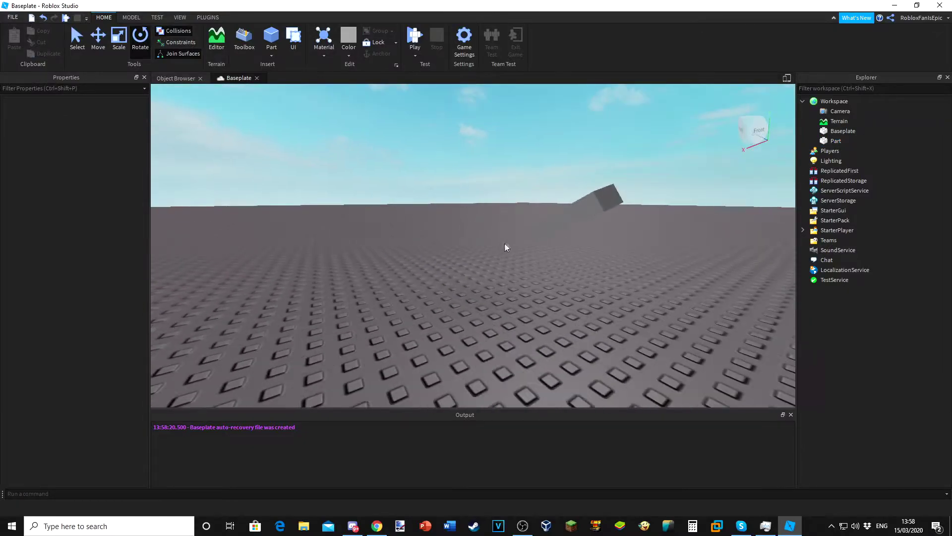
pyautogui.press('d')
pyautogui.click(548, 218)
pyautogui.moveTo(493, 144); pyautogui.dragTo(541, 162)
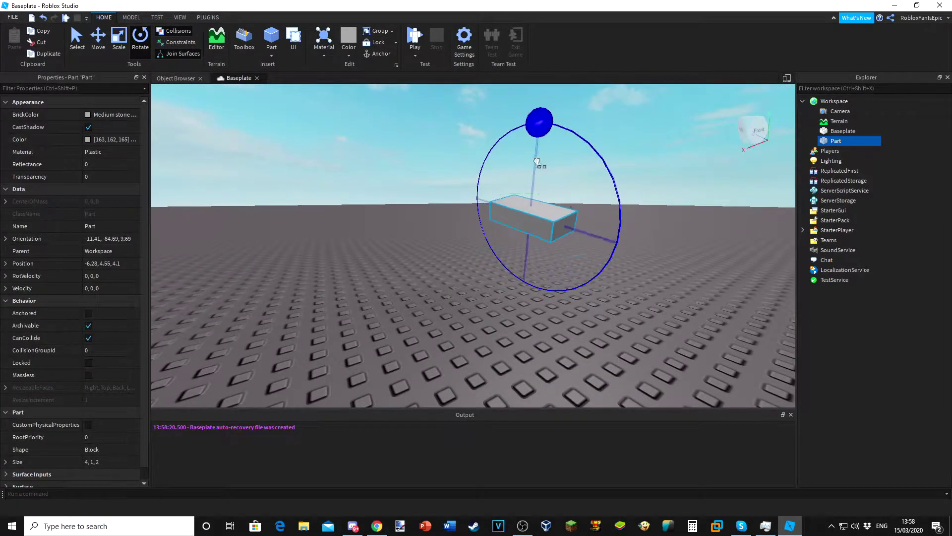
pyautogui.moveTo(540, 163); pyautogui.dragTo(540, 162, button='right')
# Delete the rotated part floating above the baseplate.
pyautogui.scroll(3, 540, 163)
pyautogui.click(156, 18)
pyautogui.scroll(-2, 347, 119)
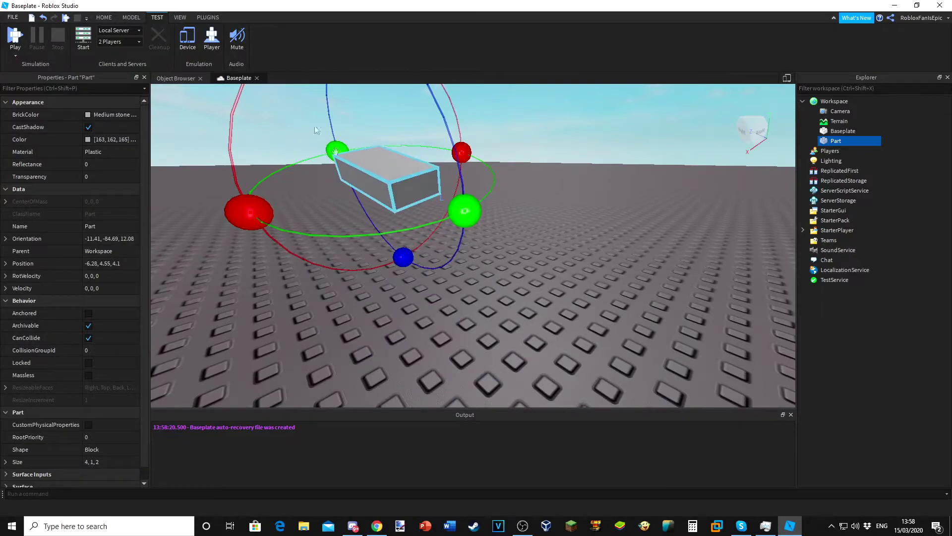
pyautogui.press('Delete')
pyautogui.click(104, 17)
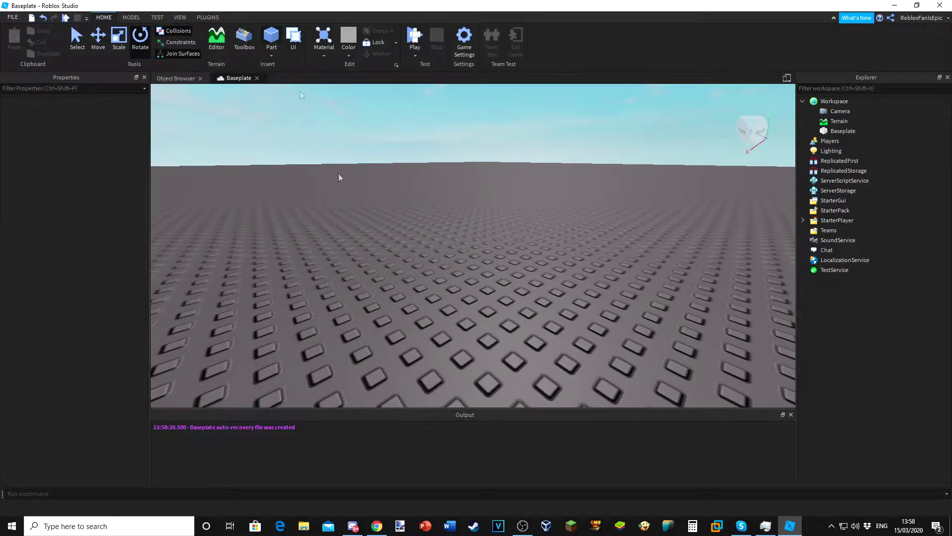
# Insert a new part and rotate it about its vertical axis to -135° using 45° rotation snapping.
pyautogui.click(271, 37)
pyautogui.click(131, 18)
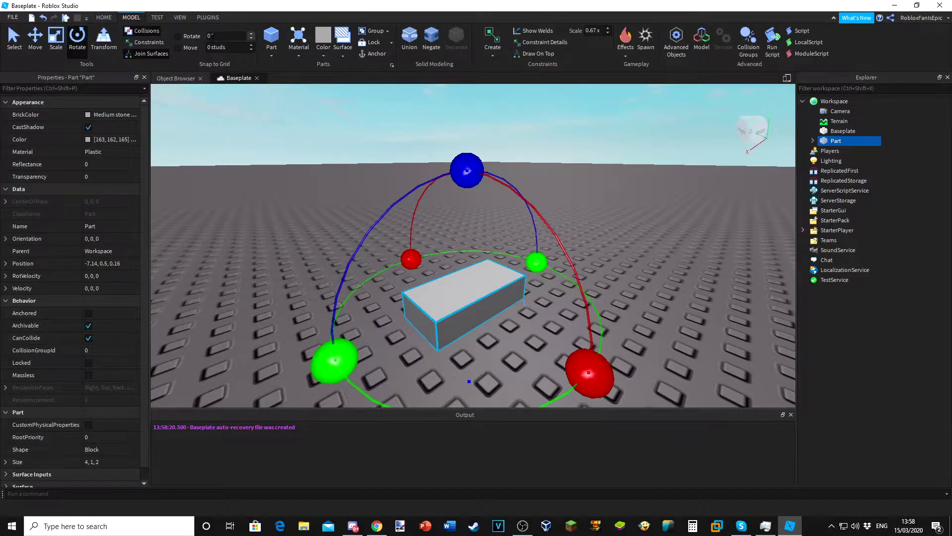
pyautogui.click(317, 197)
pyautogui.click(104, 17)
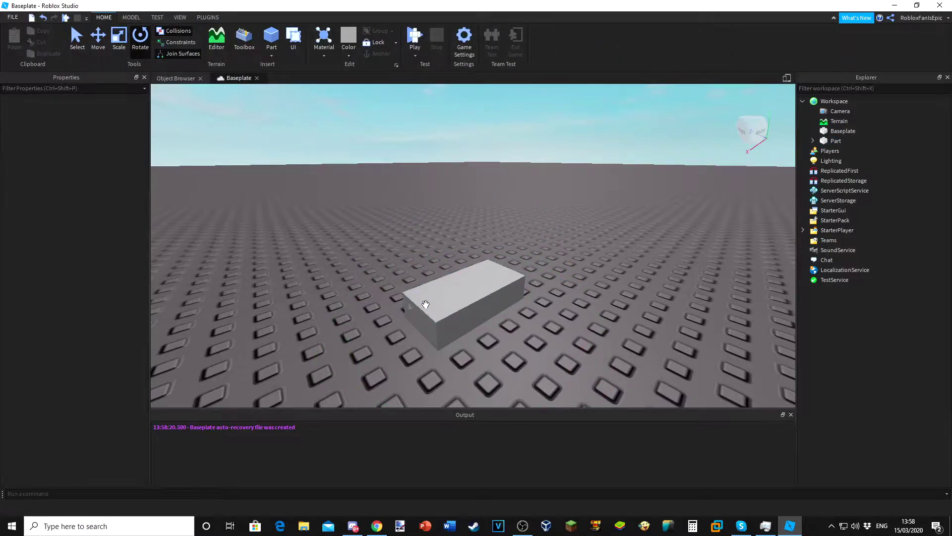
pyautogui.click(514, 266)
pyautogui.moveTo(528, 258); pyautogui.dragTo(423, 387)
pyautogui.moveTo(435, 312); pyautogui.dragTo(435, 315, button='right')
pyautogui.moveTo(575, 349); pyautogui.dragTo(576, 348)
# Turn off rotation snapping with an increment of 0 and rotate the part freely about its vertical axis.
pyautogui.click(135, 18)
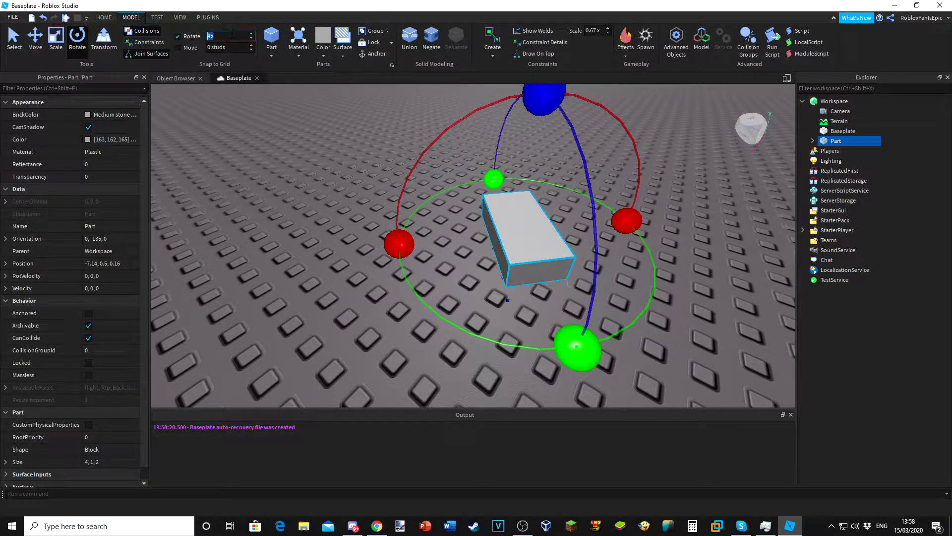
pyautogui.click(558, 315)
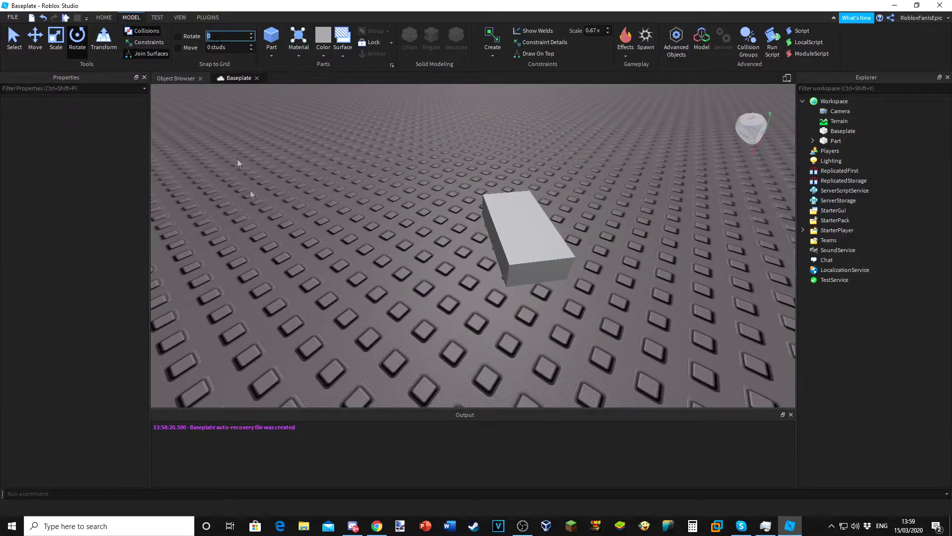
pyautogui.click(104, 17)
pyautogui.click(526, 234)
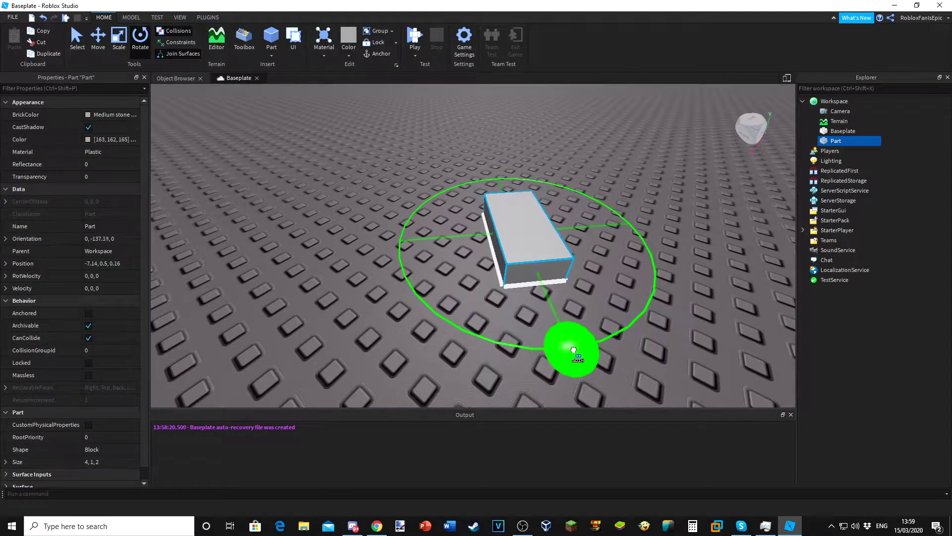
pyautogui.moveTo(566, 349); pyautogui.dragTo(424, 295)
pyautogui.moveTo(426, 293); pyautogui.dragTo(438, 238, button='right')
pyautogui.scroll(-2, 438, 238)
# Raise the part to about Y 4.68 with the Move tool.
pyautogui.click(94, 38)
pyautogui.moveTo(468, 195); pyautogui.dragTo(466, 118)
pyautogui.moveTo(404, 196); pyautogui.dragTo(398, 141, button='right')
pyautogui.scroll(-2, 398, 142)
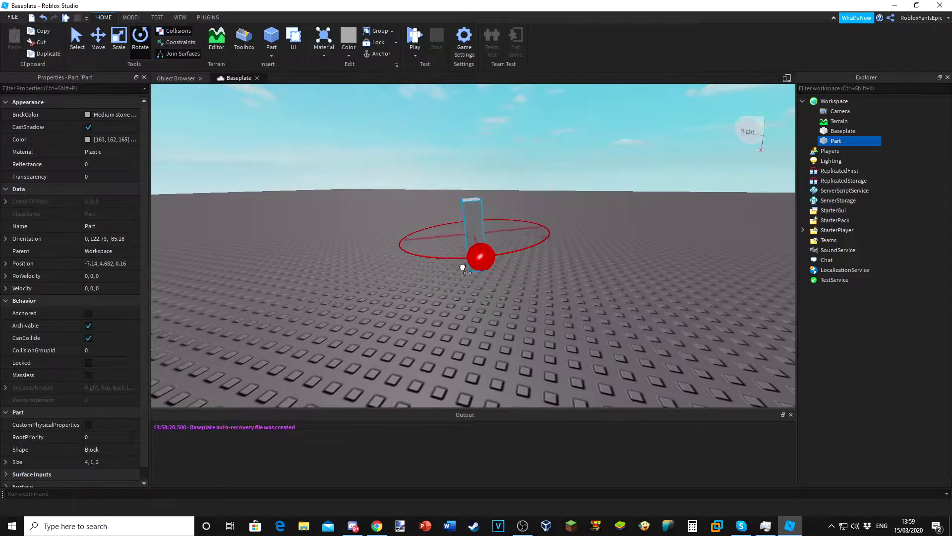
# Tilt the raised part freely with the Rotate tool and delete it.
pyautogui.moveTo(463, 160); pyautogui.dragTo(555, 311)
pyautogui.click(555, 310)
pyautogui.moveTo(555, 311); pyautogui.dragTo(554, 310, button='right')
pyautogui.scroll(2, 468, 247)
pyautogui.press('Delete')
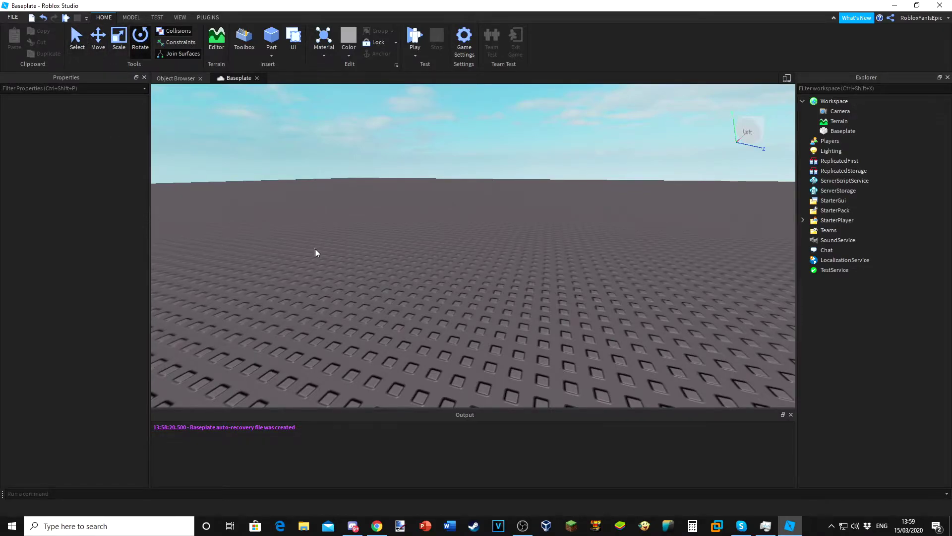
# Insert three parts stacked on the baseplate and delete all of them.
pyautogui.moveTo(315, 249); pyautogui.dragTo(337, 275, button='right')
pyautogui.scroll(-2, 337, 275)
pyautogui.tripleClick(271, 37)
pyautogui.scroll(2, 462, 253)
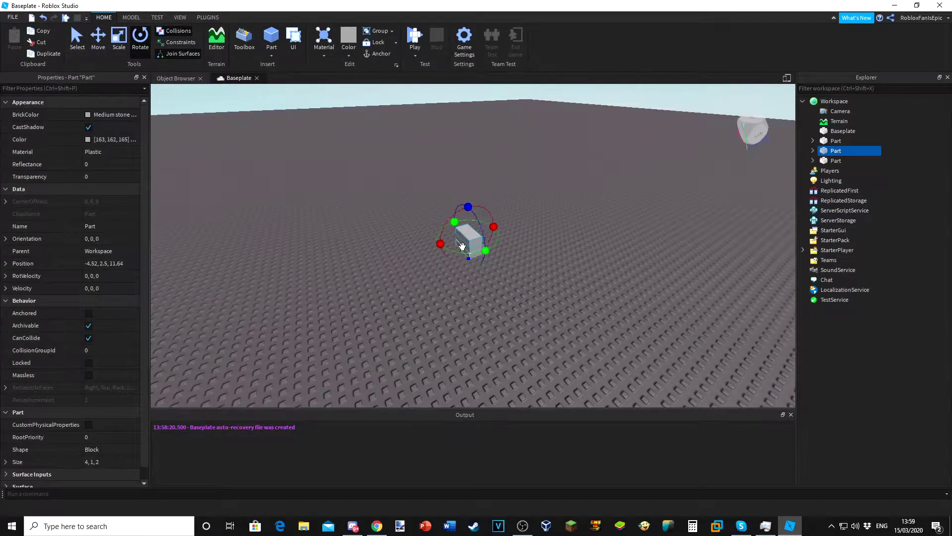
pyautogui.press('Delete')
pyautogui.click(465, 250)
pyautogui.press('Delete')
pyautogui.click(467, 255)
pyautogui.press('Delete')
pyautogui.moveTo(361, 228); pyautogui.dragTo(351, 195, button='right')
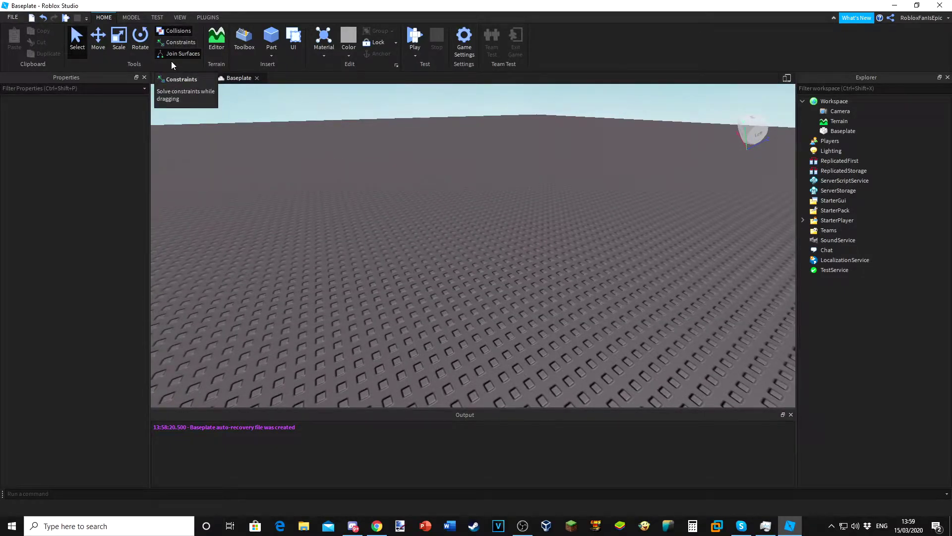
# Insert a new block part on the empty baseplate with the Select tool active.
pyautogui.moveTo(366, 248); pyautogui.dragTo(366, 248, button='right')
pyautogui.click(279, 46)
pyautogui.scroll(3, 383, 172)
pyautogui.moveTo(383, 172); pyautogui.dragTo(180, 37, button='right')
pyautogui.moveTo(285, 194); pyautogui.dragTo(285, 198, button='right')
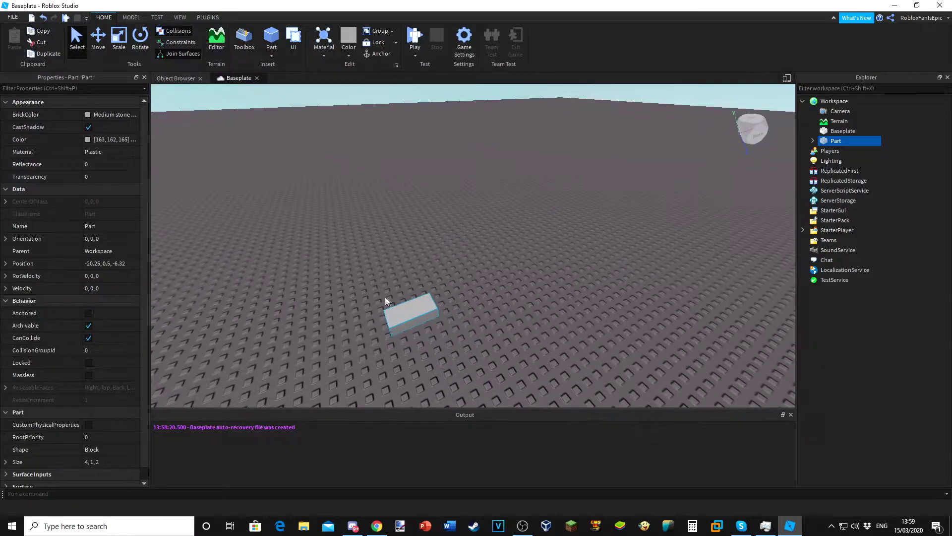
# Copy and paste the part and move the copy directly beside the original, at about X -16.25.
pyautogui.hotkey('ctrl', 'c')
pyautogui.hotkey('ctrl', 'v')
pyautogui.hotkey('ctrl', '2')
pyautogui.moveTo(410, 300); pyautogui.dragTo(482, 290)
pyautogui.click(500, 242)
pyautogui.moveTo(500, 242); pyautogui.dragTo(500, 242, button='right')
# Stretch the original part upward with the Scale tool to a height of about 9.77.
pyautogui.scroll(3, 391, 249)
pyautogui.click(349, 248)
pyautogui.click(119, 40)
pyautogui.moveTo(388, 240); pyautogui.dragTo(336, 249, button='right')
pyautogui.moveTo(335, 248); pyautogui.dragTo(327, 88)
pyautogui.scroll(-3, 308, 88)
# Turn off Join Surfaces and clear the selection.
pyautogui.click(183, 54)
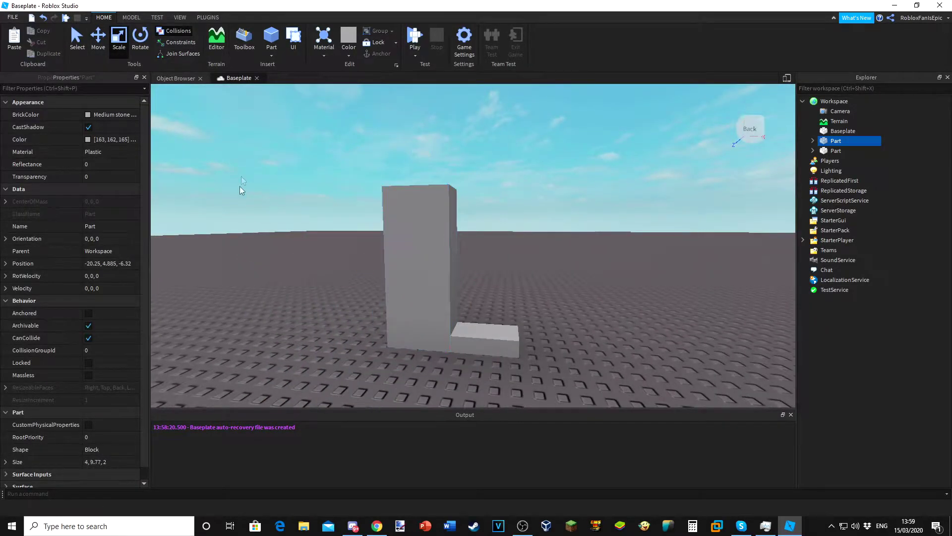
pyautogui.click(241, 177)
pyautogui.moveTo(241, 176); pyautogui.dragTo(241, 176, button='right')
# Slide the low part sideways next to the tall part with the Move tool.
pyautogui.click(411, 224)
pyautogui.click(98, 33)
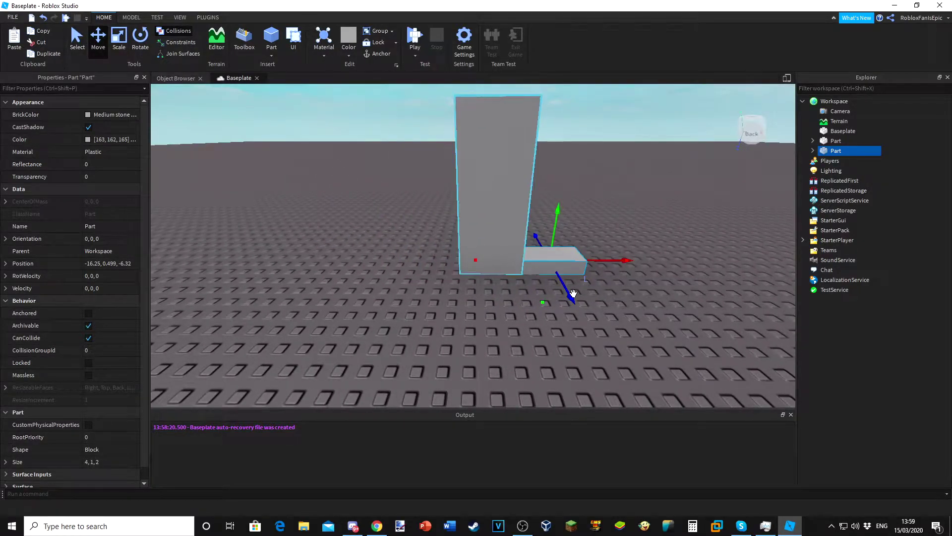
pyautogui.click(568, 284)
pyautogui.moveTo(612, 259); pyautogui.dragTo(637, 256)
pyautogui.moveTo(458, 236); pyautogui.dragTo(457, 259, button='right')
pyautogui.moveTo(273, 262); pyautogui.dragTo(318, 306, button='right')
# With Collisions on, move the low part past the tall part to about X -24.25 and back to about X -16.25.
pyautogui.click(552, 283)
pyautogui.moveTo(534, 274); pyautogui.dragTo(188, 263)
pyautogui.moveTo(250, 288); pyautogui.dragTo(179, 310)
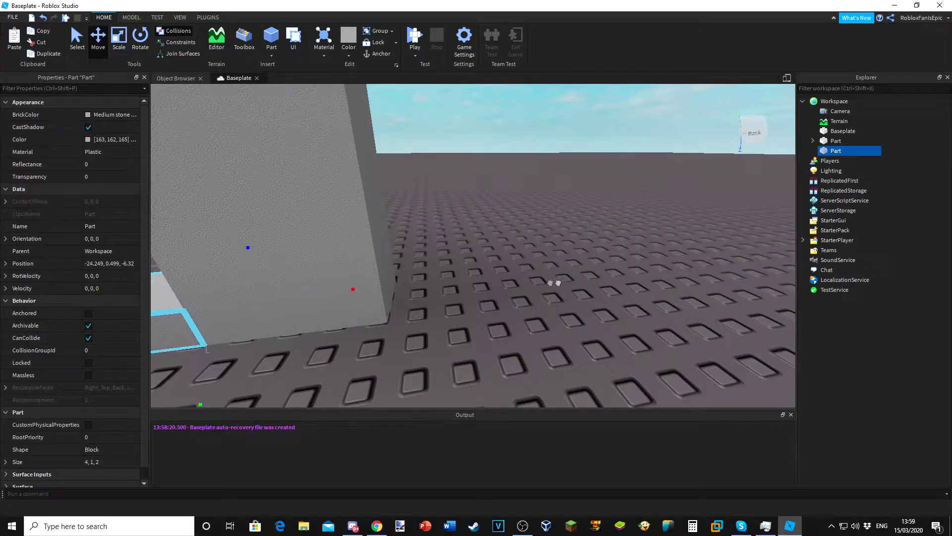
pyautogui.moveTo(550, 283); pyautogui.dragTo(522, 276)
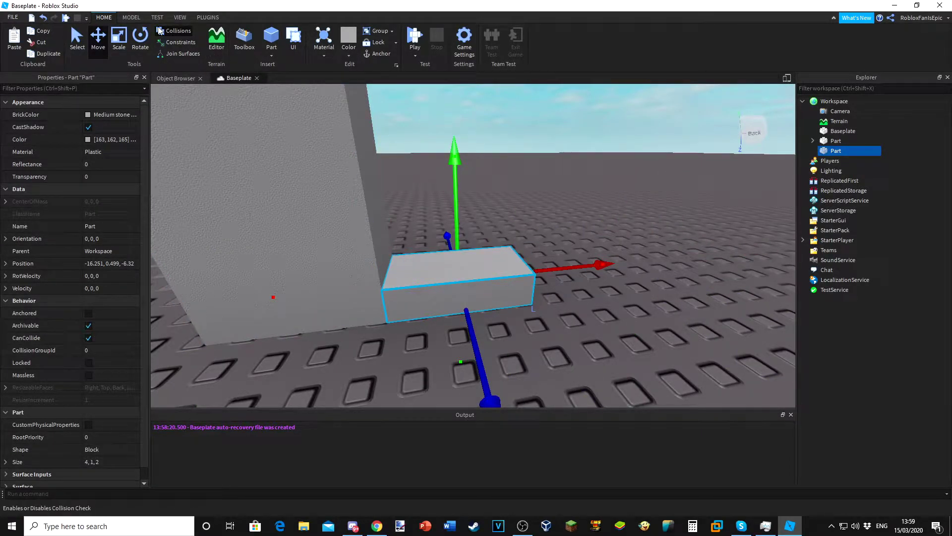
# Turn off Collisions and slide the low part into the tall part.
pyautogui.moveTo(589, 261); pyautogui.dragTo(392, 290)
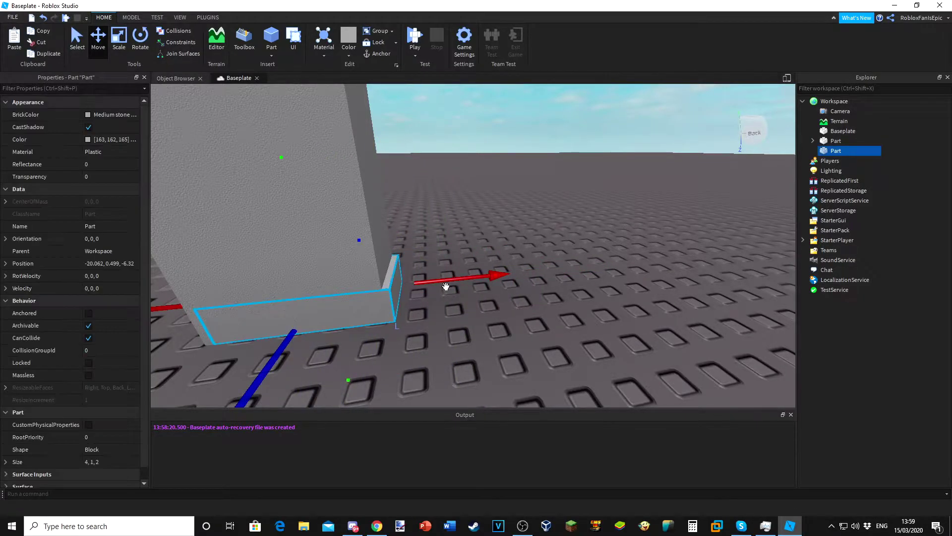
# Enlarge the low part with the Scale tool to about 15.47 × 1.59 × 2.
pyautogui.hotkey('ctrl', '3')
pyautogui.moveTo(547, 277); pyautogui.dragTo(857, 230)
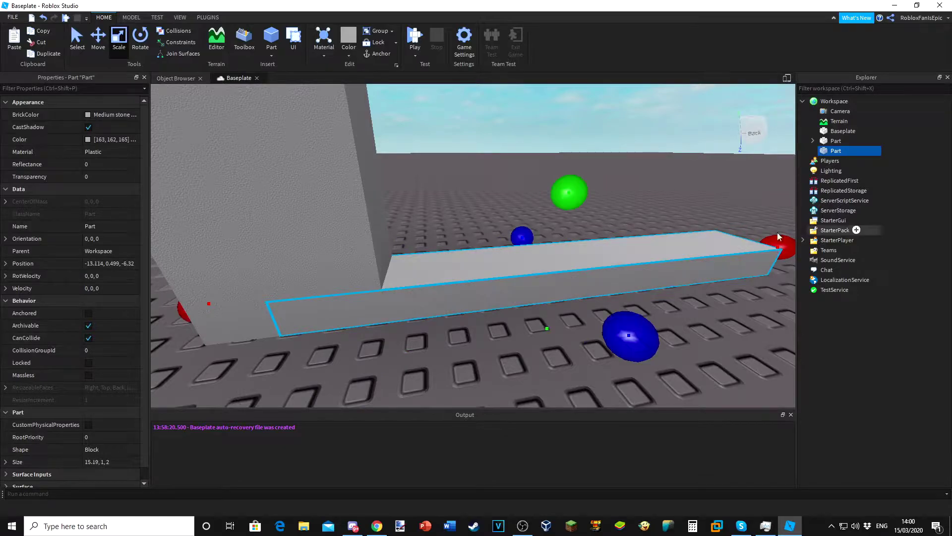
pyautogui.moveTo(429, 218); pyautogui.dragTo(431, 217, button='right')
pyautogui.click(430, 216)
pyautogui.moveTo(438, 227); pyautogui.dragTo(439, 208)
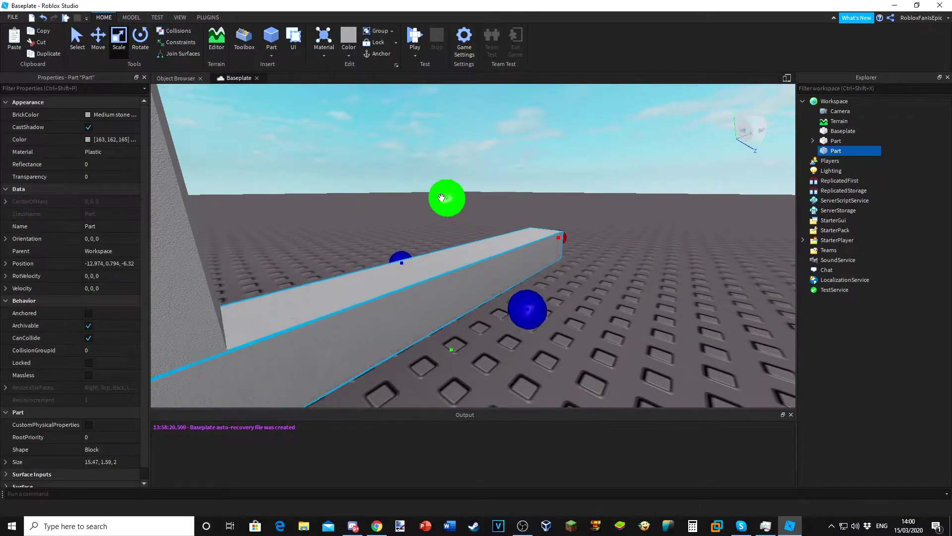
# Stretch the low part in both directions through the tall part to a length of about 48.63.
pyautogui.moveTo(482, 225); pyautogui.dragTo(483, 225, button='right')
pyautogui.scroll(-3, 483, 224)
pyautogui.moveTo(338, 298); pyautogui.dragTo(283, 269)
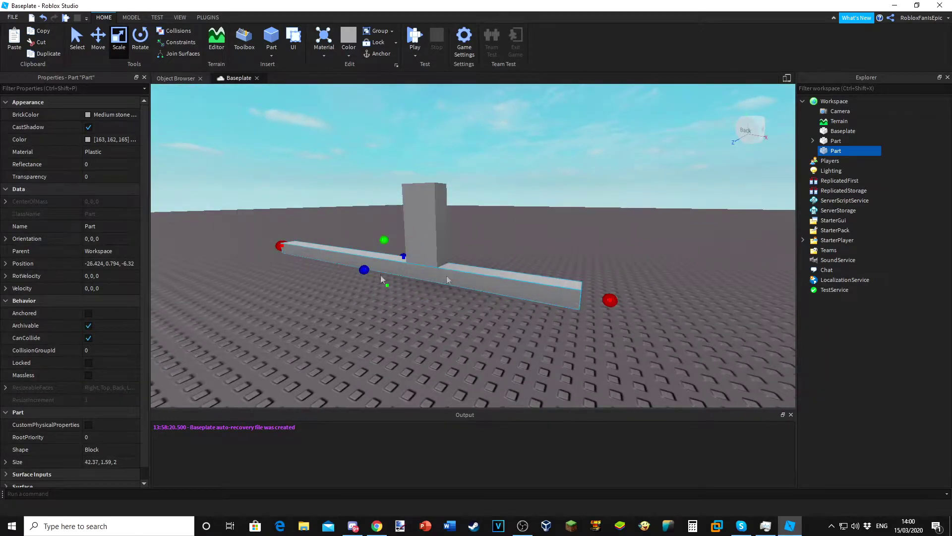
pyautogui.click(322, 273)
pyautogui.click(494, 294)
pyautogui.moveTo(529, 299); pyautogui.dragTo(552, 305)
pyautogui.scroll(5, 436, 260)
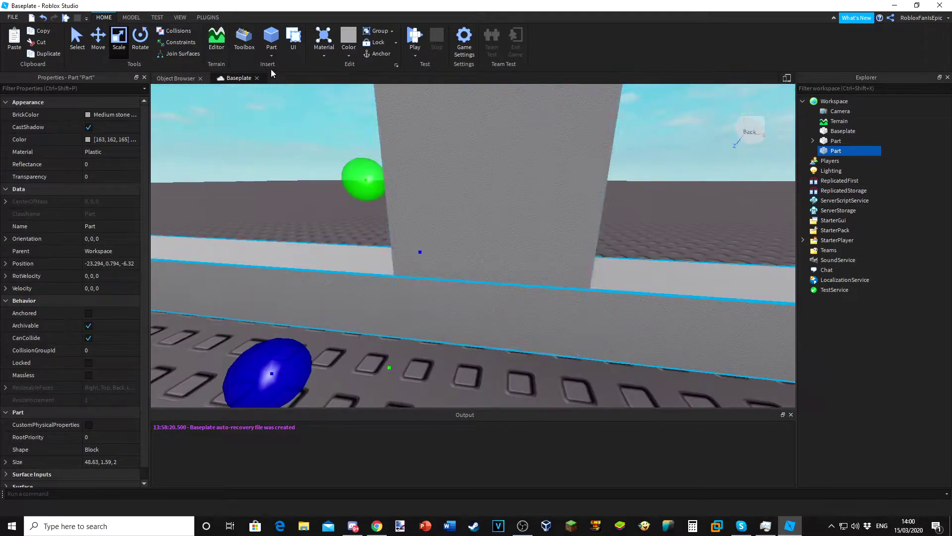
# Turn on Collisions and try resizing the long beam from its far end against the tall part.
pyautogui.press('s')
pyautogui.click(175, 30)
pyautogui.press('s')
pyautogui.press('a')
pyautogui.moveTo(289, 234); pyautogui.dragTo(203, 281)
pyautogui.press('w')
pyautogui.press('d')
# Turn off Collisions, resize the beam through the tall part to about 43.22 long, and return to the Select tool.
pyautogui.click(166, 33)
pyautogui.moveTo(405, 259); pyautogui.dragTo(230, 230)
pyautogui.press('s')
pyautogui.click(80, 45)
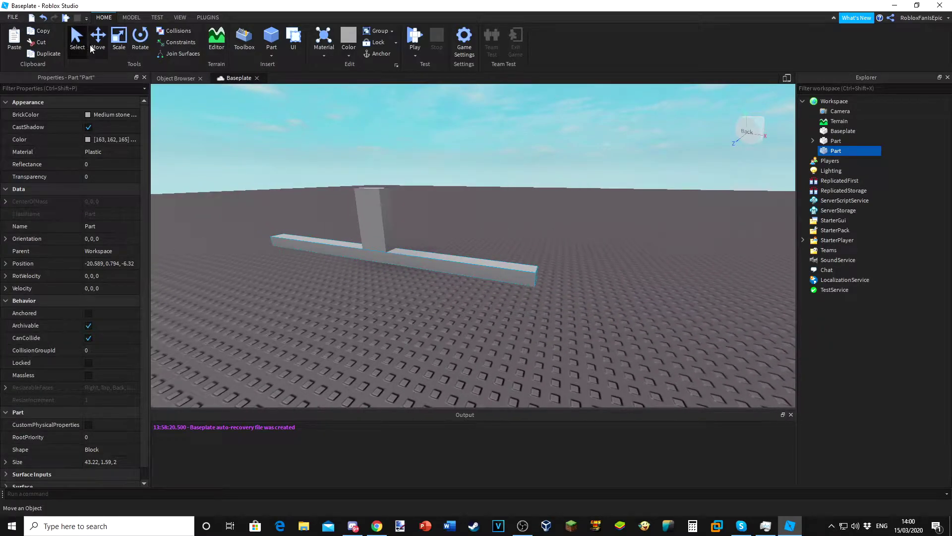
# Delete the tall part and the long beam from the baseplate.
pyautogui.moveTo(373, 230); pyautogui.dragTo(377, 230)
pyautogui.click(474, 223)
pyautogui.moveTo(475, 222); pyautogui.dragTo(510, 270, button='right')
pyautogui.press('w')
pyautogui.press('s')
pyautogui.moveTo(500, 208); pyautogui.dragTo(490, 210, button='right')
pyautogui.press('w')
pyautogui.click(325, 159)
pyautogui.press('Delete')
pyautogui.click(355, 196)
pyautogui.press('Delete')
pyautogui.press('s')
pyautogui.moveTo(361, 310); pyautogui.dragTo(370, 317, button='right')
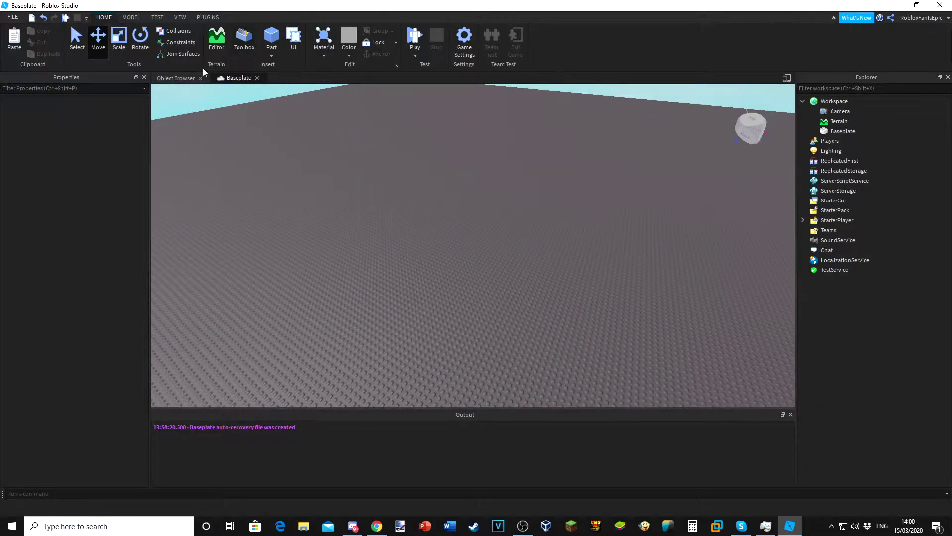
# Turn on Join Surfaces and Collisions and insert two block parts.
pyautogui.click(176, 54)
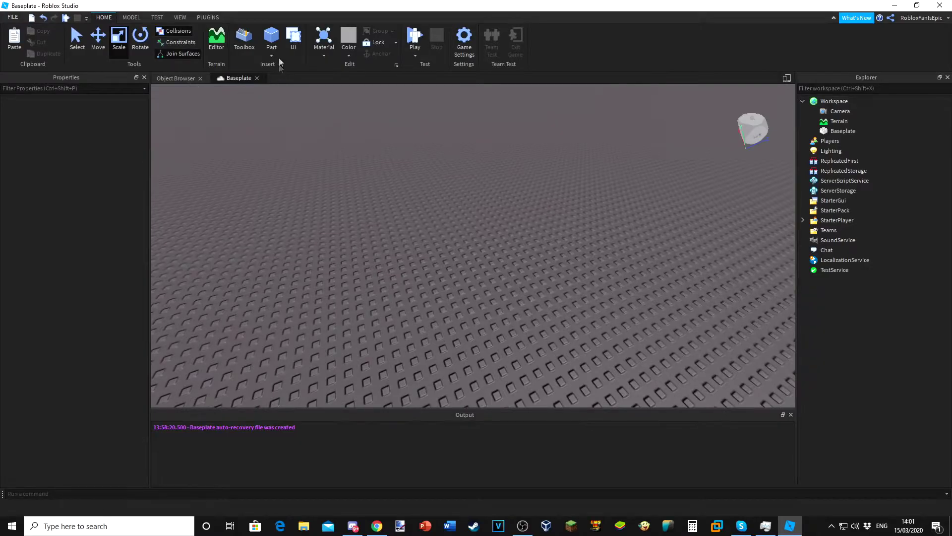
pyautogui.click(274, 48)
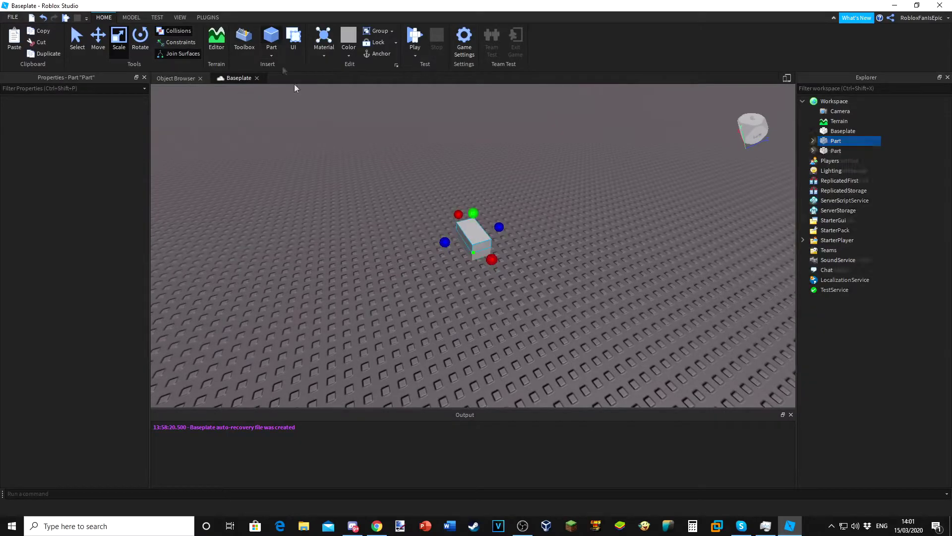
pyautogui.press('w')
# Use the Move tool to bring the upper part down onto the baseplate beside the other, at about 7.729, 0.499, 7.9.
pyautogui.click(103, 41)
pyautogui.moveTo(552, 238); pyautogui.dragTo(565, 241, button='right')
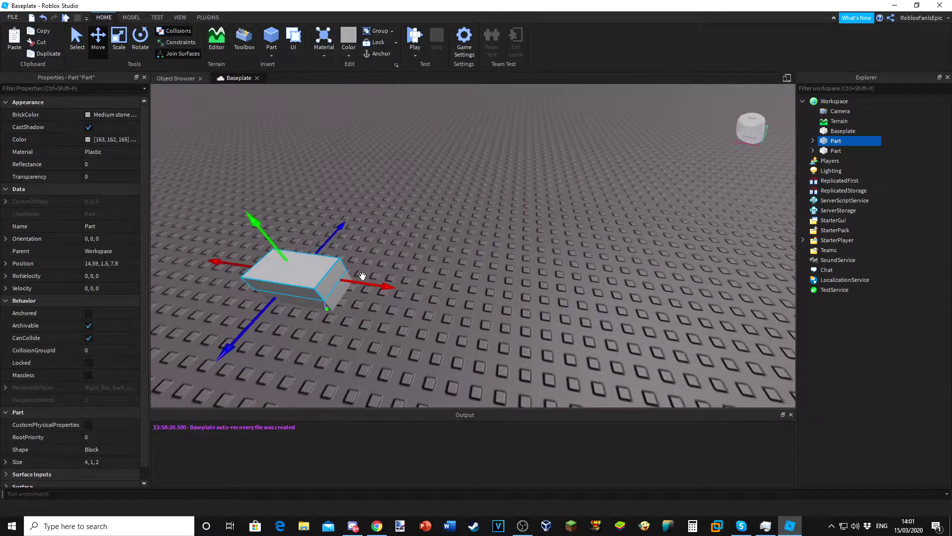
pyautogui.moveTo(362, 276); pyautogui.dragTo(508, 264)
pyautogui.moveTo(413, 253); pyautogui.dragTo(418, 272)
pyautogui.press('a')
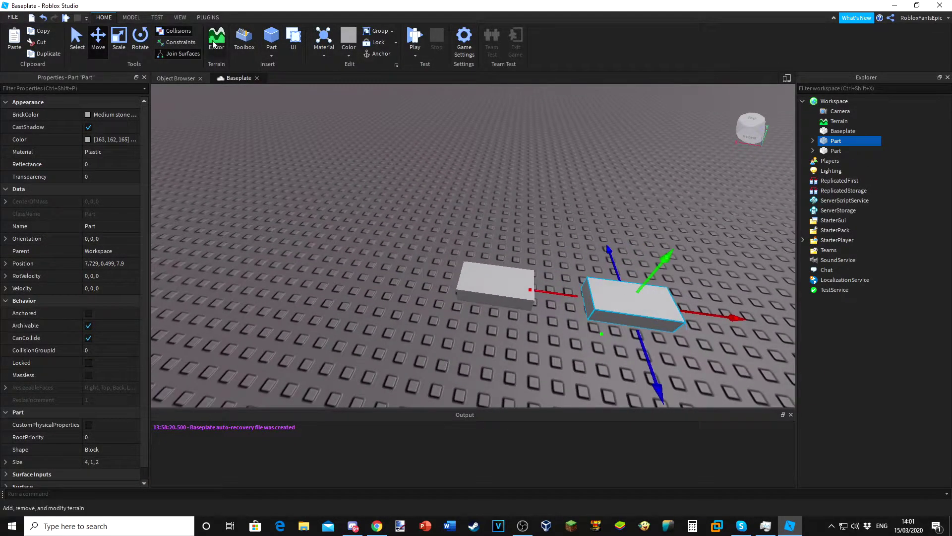
# Slide the moved part along its X axis until it meets the other part's end, at about X position 10.591.
pyautogui.press('w')
pyautogui.click(162, 21)
pyautogui.click(104, 17)
pyautogui.click(496, 296)
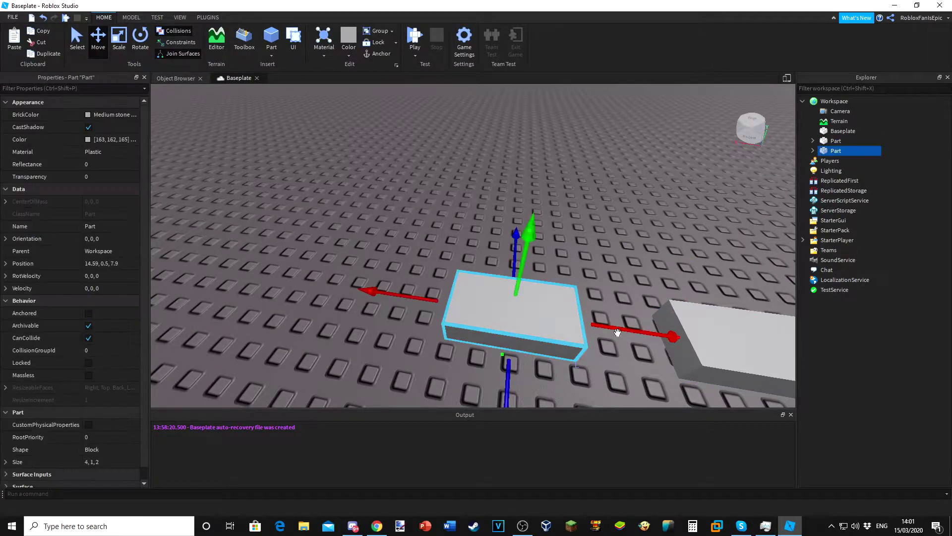
pyautogui.click(683, 327)
pyautogui.moveTo(683, 326); pyautogui.dragTo(647, 290, button='right')
pyautogui.press('d')
pyautogui.click(461, 199)
pyautogui.moveTo(535, 290); pyautogui.dragTo(607, 292)
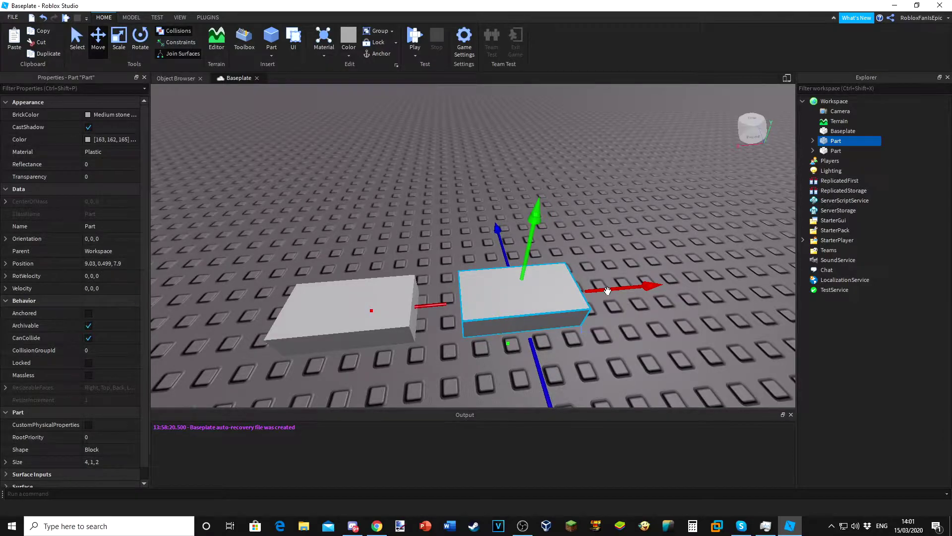
pyautogui.moveTo(608, 292); pyautogui.dragTo(572, 294)
# Examine the seam between the two parts up close and try moving the attached part further along X.
pyautogui.scroll(3, 570, 308)
pyautogui.moveTo(570, 308); pyautogui.dragTo(360, 393, button='right')
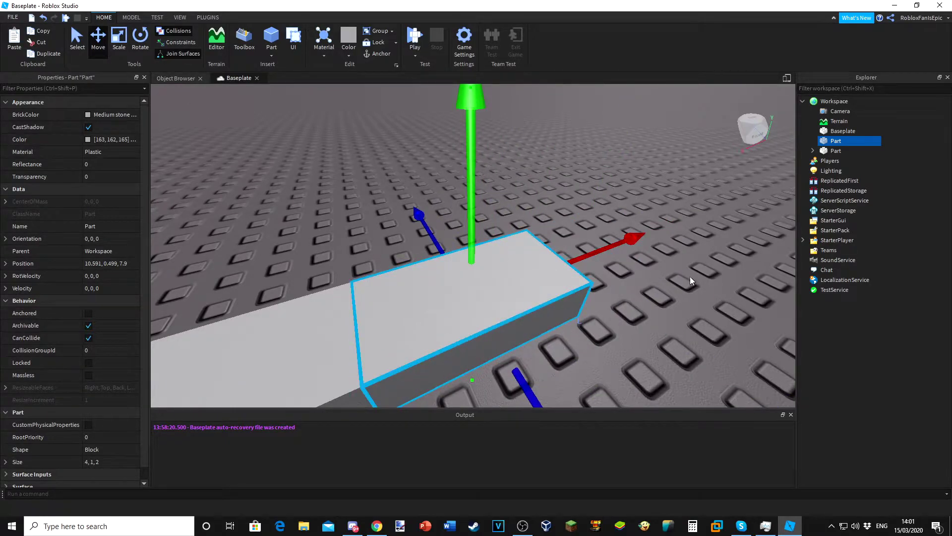
pyautogui.moveTo(611, 243); pyautogui.dragTo(598, 249)
pyautogui.moveTo(598, 249); pyautogui.dragTo(593, 253, button='right')
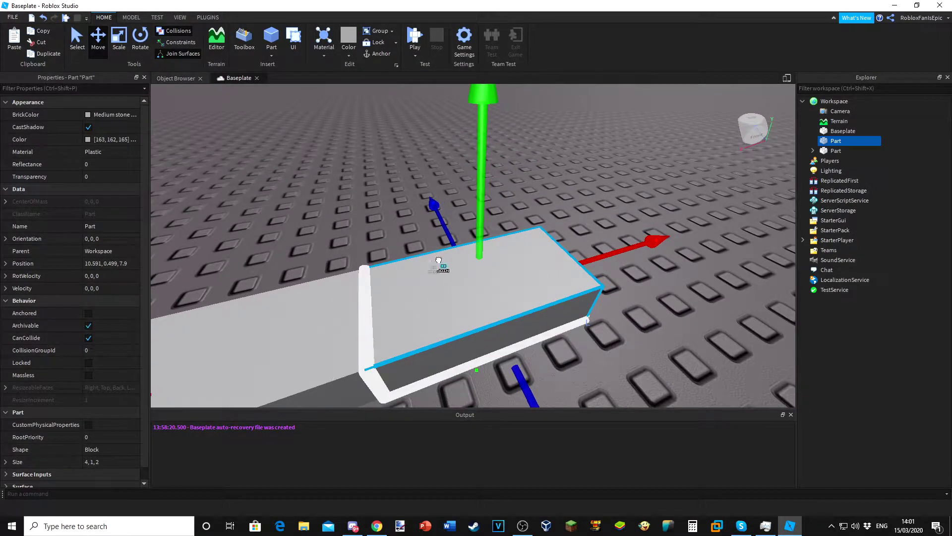
pyautogui.moveTo(392, 320); pyautogui.dragTo(250, 303)
# Delete both block parts together and turn off Join Surfaces.
pyautogui.moveTo(392, 184); pyautogui.dragTo(398, 185, button='right')
pyautogui.click(541, 160)
pyautogui.moveTo(541, 159); pyautogui.dragTo(543, 159, button='right')
pyautogui.moveTo(373, 141); pyautogui.dragTo(536, 323)
pyautogui.press('Delete')
pyautogui.click(181, 52)
pyautogui.scroll(-8, 411, 272)
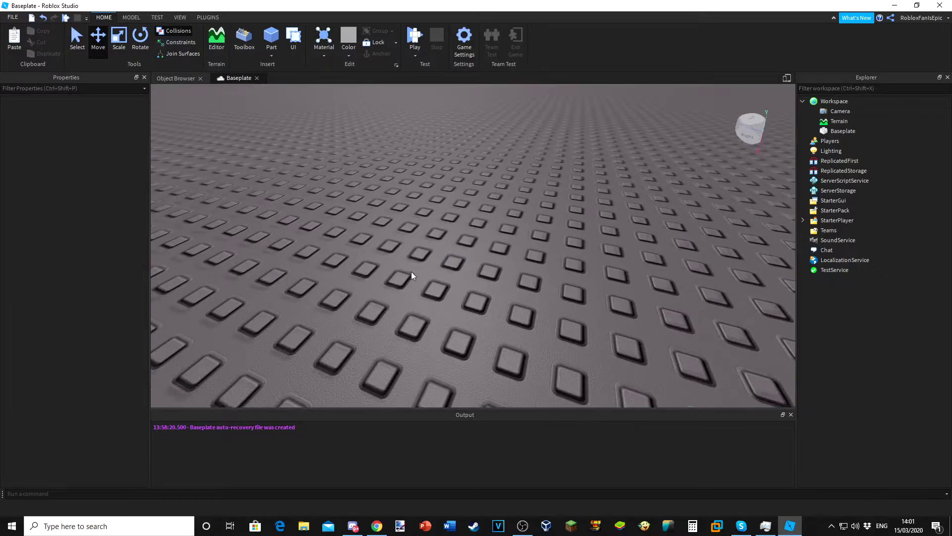
# Open the Terrain Editor and view its settings for generating and importing terrain.
pyautogui.moveTo(412, 272); pyautogui.dragTo(409, 272, button='right')
pyautogui.press('s')
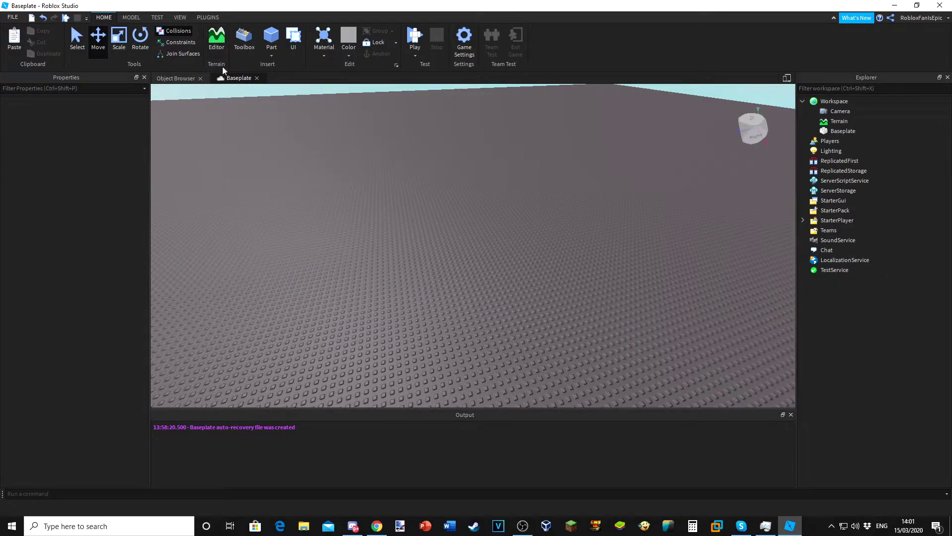
pyautogui.click(216, 39)
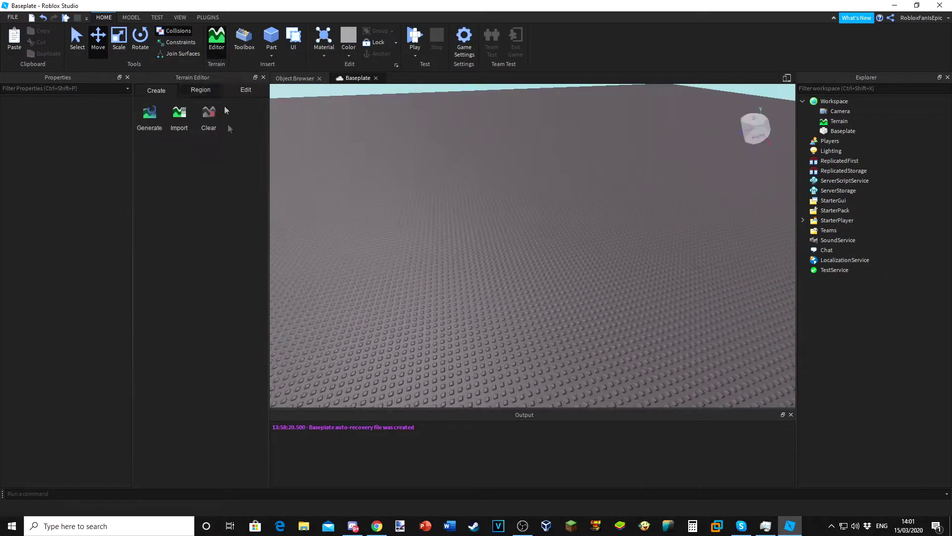
pyautogui.click(163, 116)
pyautogui.click(179, 116)
pyautogui.click(200, 90)
pyautogui.click(165, 94)
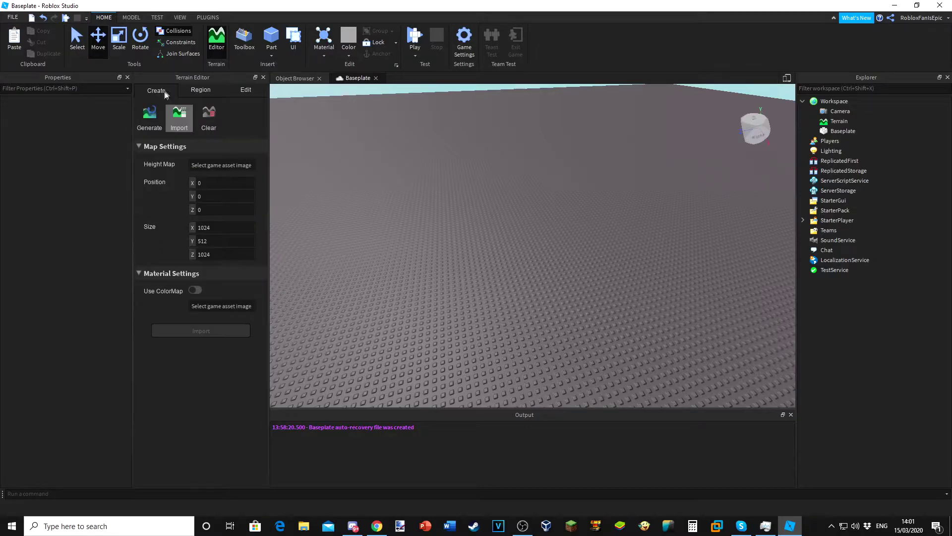
pyautogui.moveTo(281, 189); pyautogui.dragTo(310, 171, button='right')
pyautogui.click(150, 119)
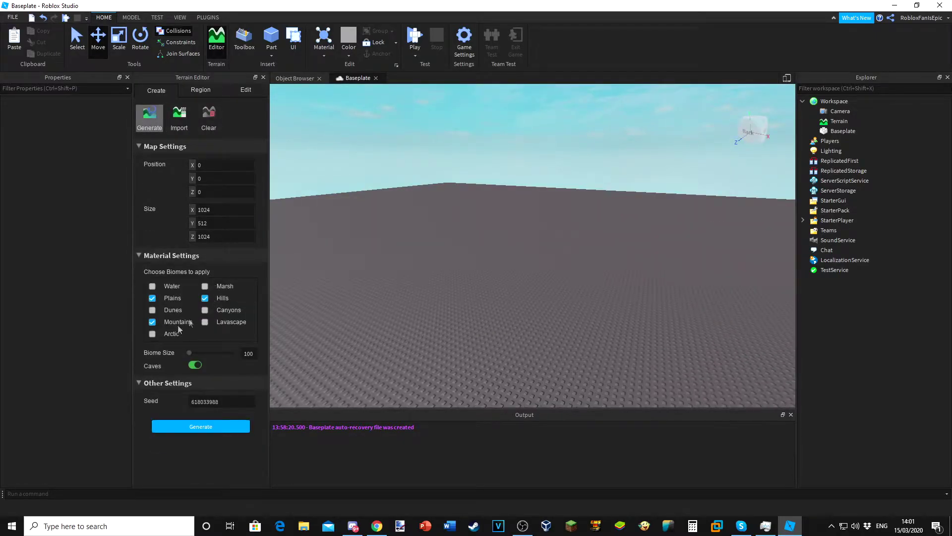
# Paint mounds of grass terrain on the baseplate with the spherical Add brush at base size 6.
pyautogui.click(211, 91)
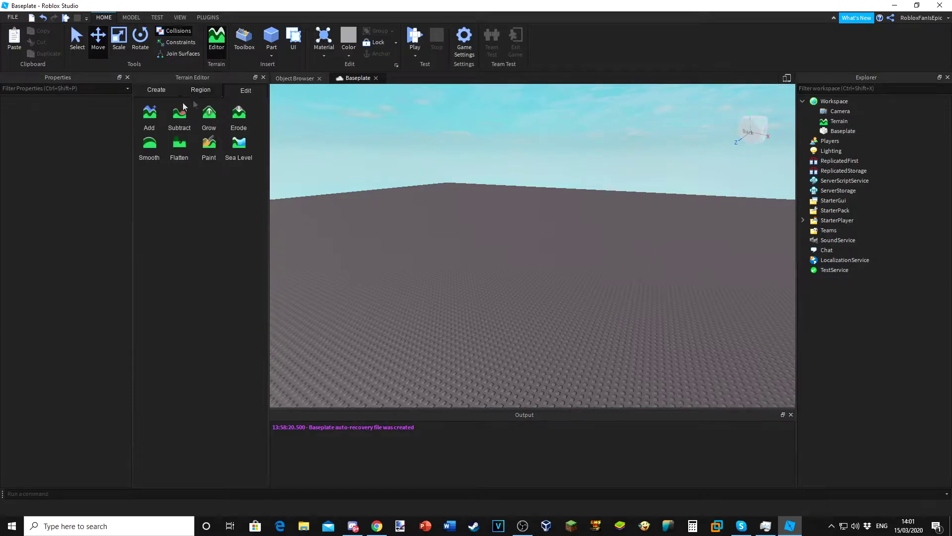
pyautogui.click(245, 90)
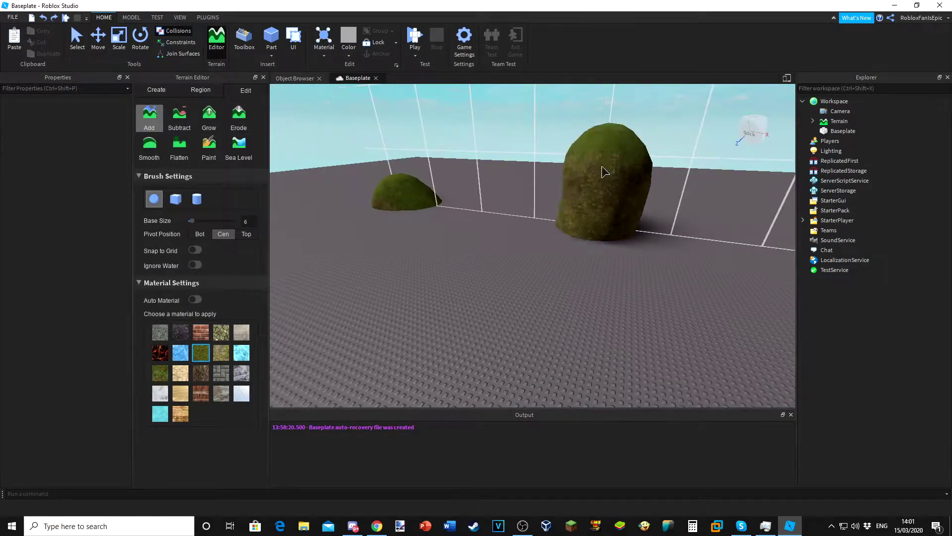
pyautogui.moveTo(602, 166); pyautogui.dragTo(451, 130)
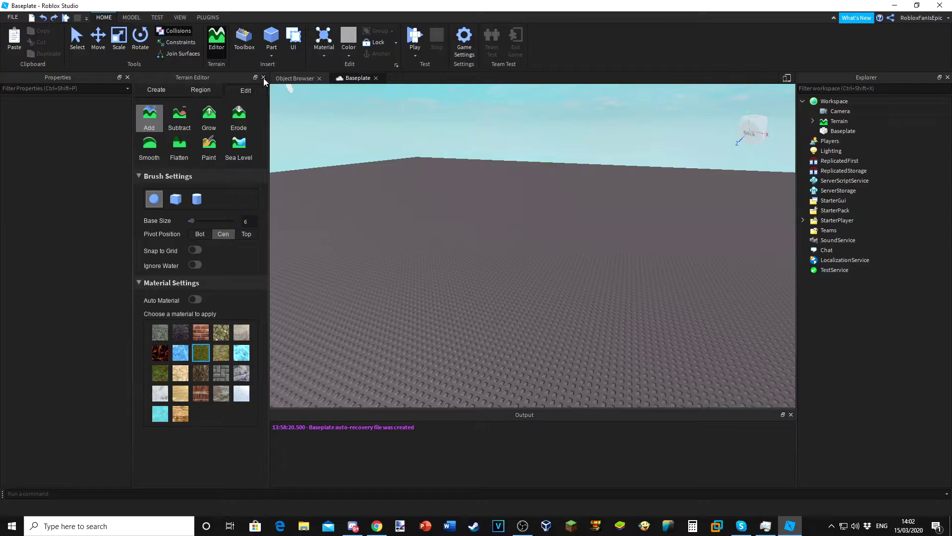
# Close the Terrain Editor and insert a Pine Tree model from the Toolbox, moving it to one side of the baseplate.
pyautogui.click(263, 78)
pyautogui.moveTo(269, 124); pyautogui.dragTo(125, 139)
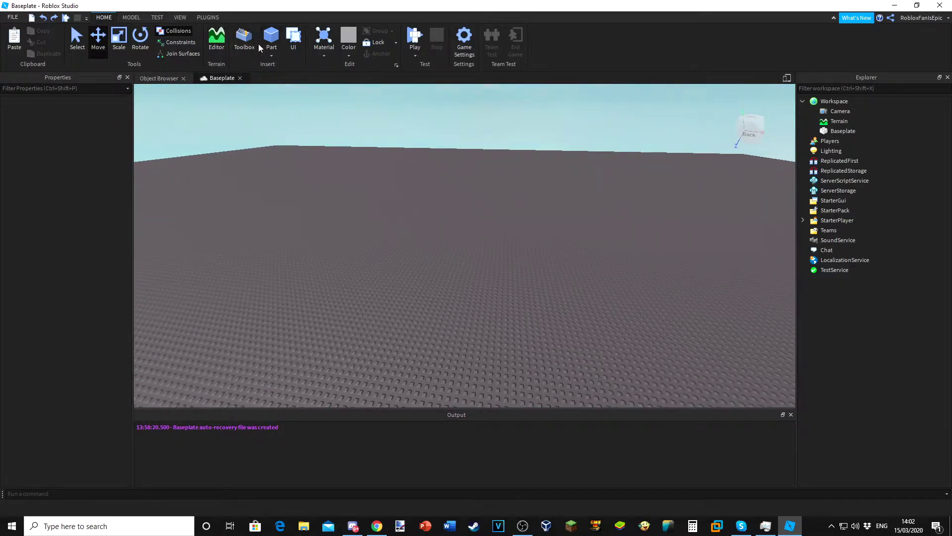
pyautogui.click(244, 40)
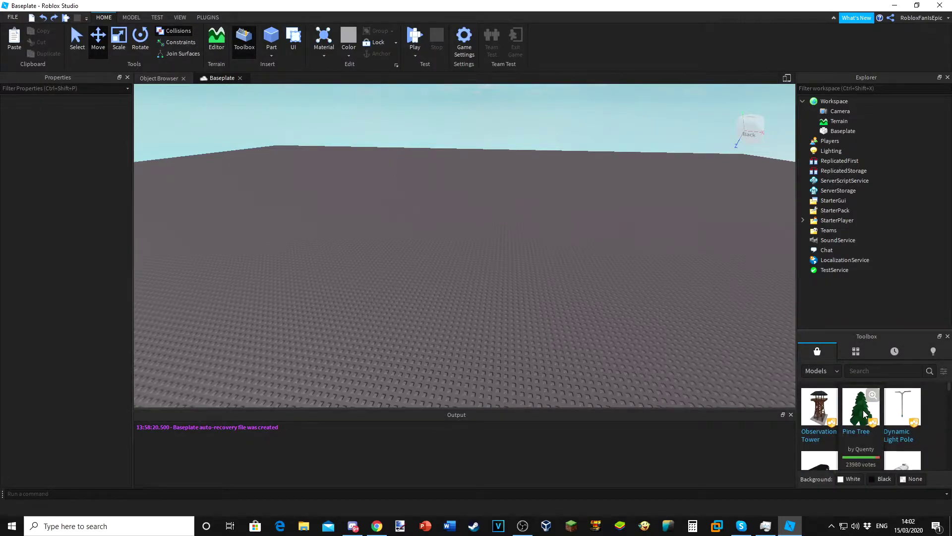
pyautogui.click(864, 415)
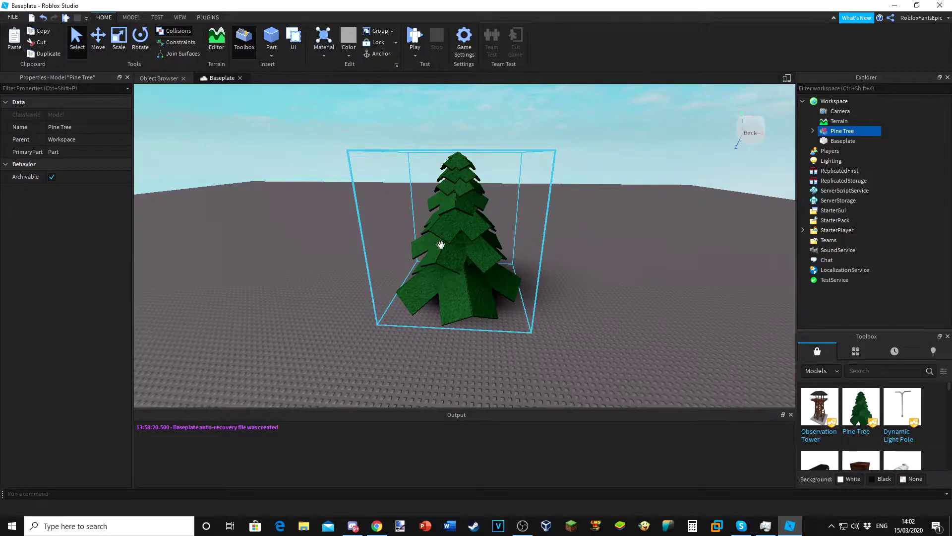
pyautogui.moveTo(439, 245); pyautogui.dragTo(304, 277)
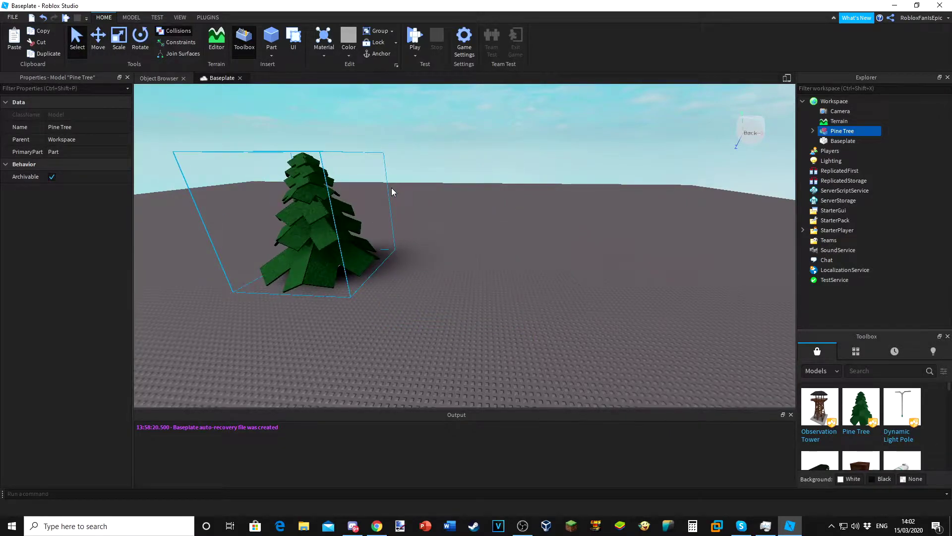
# Paste two copies of the pine tree and spread them apart on the baseplate.
pyautogui.hotkey('ctrl', 'v')
pyautogui.hotkey('ctrl', 'v')
pyautogui.moveTo(422, 271); pyautogui.dragTo(331, 324)
pyautogui.moveTo(397, 314); pyautogui.dragTo(397, 314, button='right')
pyautogui.moveTo(446, 315); pyautogui.dragTo(513, 296)
pyautogui.click(469, 308)
# Examine the pine trees from different sides, focusing the view on individual trees.
pyautogui.moveTo(469, 308); pyautogui.dragTo(468, 307, button='right')
pyautogui.scroll(5, 468, 306)
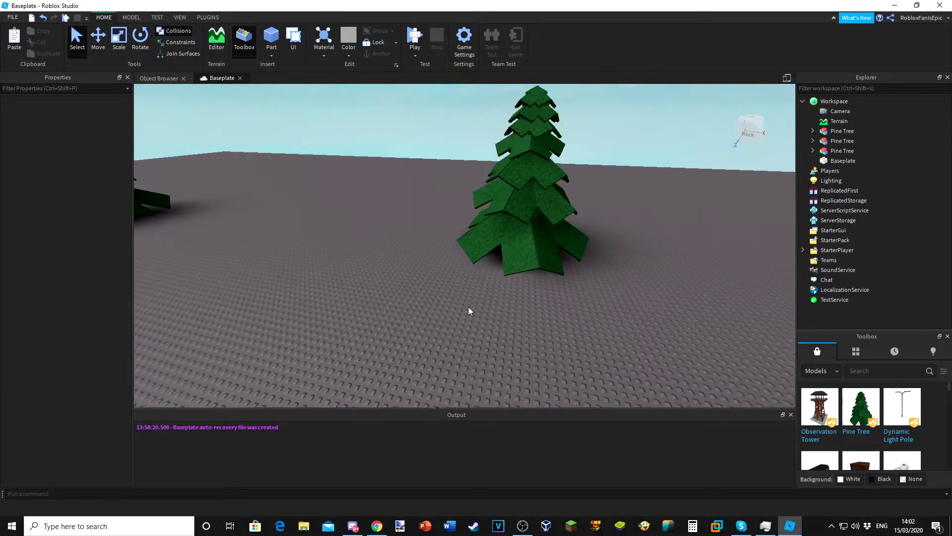
pyautogui.scroll(4, 468, 307)
pyautogui.click(489, 192)
pyautogui.press('f')
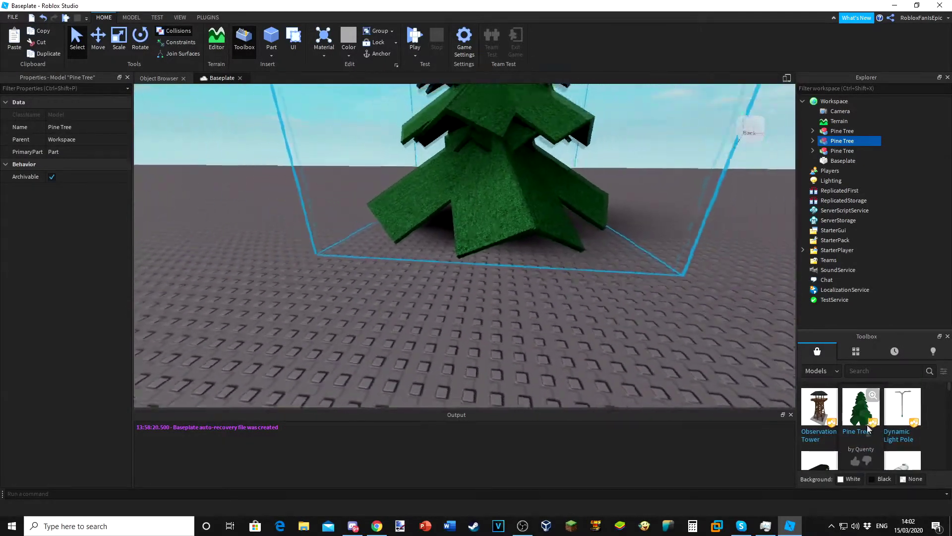
pyautogui.press('s')
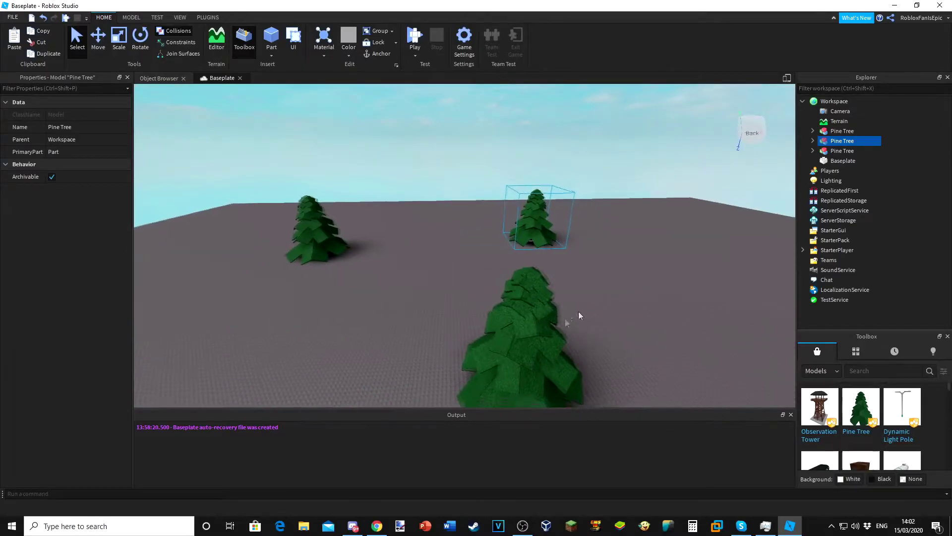
pyautogui.press('a')
pyautogui.click(590, 312)
pyautogui.press('w')
pyautogui.moveTo(535, 256)
pyautogui.mouseDown(button='right')
pyautogui.moveTo(535, 247)
pyautogui.moveTo(521, 248)
pyautogui.mouseUp(button='right')
pyautogui.press('f')
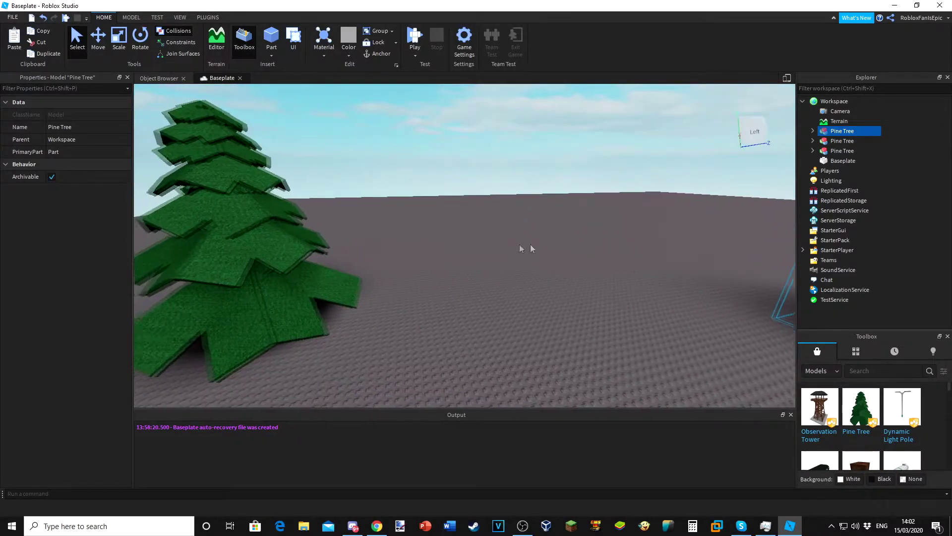
pyautogui.press('s')
pyautogui.press('a')
pyautogui.moveTo(621, 260); pyautogui.dragTo(321, 2, button='right')
pyautogui.press('w')
pyautogui.press('s')
pyautogui.press('f')
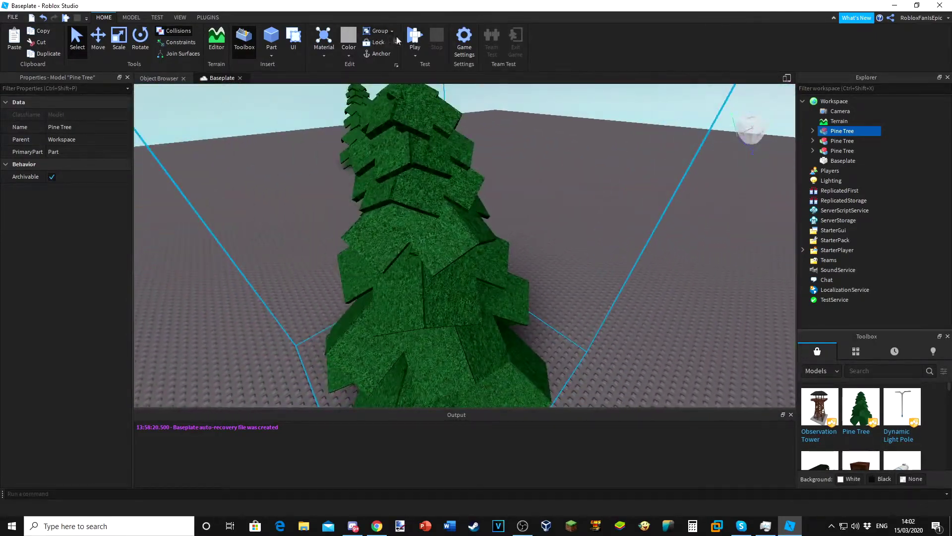
# Playtest the place, running and jumping the character up against the pine trees, and stop the test.
pyautogui.click(414, 37)
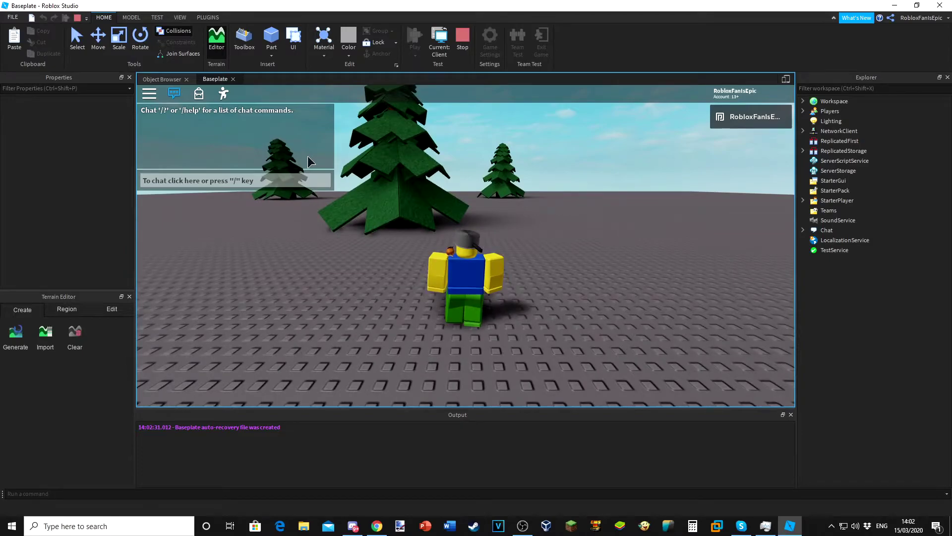
pyautogui.press('w')
pyautogui.press('space')
pyautogui.press('w')
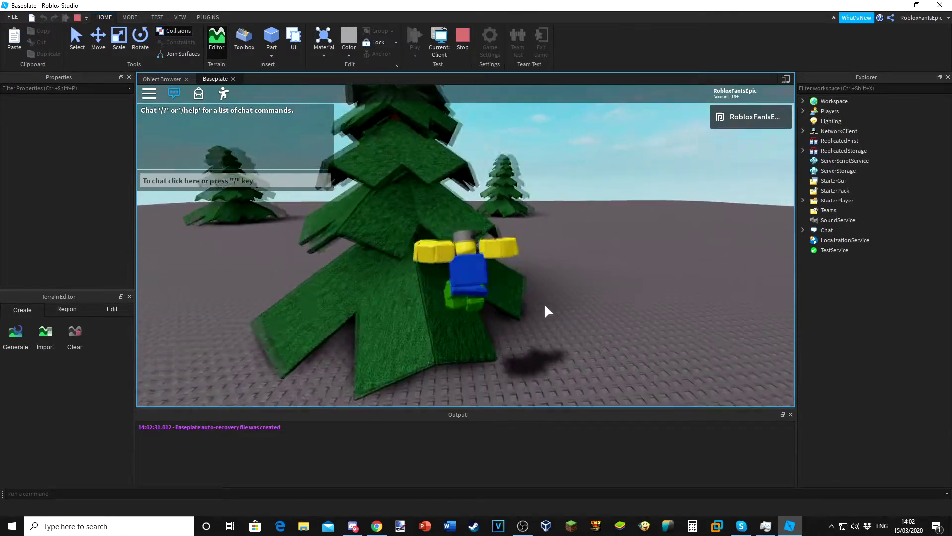
pyautogui.moveTo(545, 305); pyautogui.dragTo(545, 305, button='right')
pyautogui.press('space')
pyautogui.press('w')
pyautogui.press('space')
pyautogui.press('space')
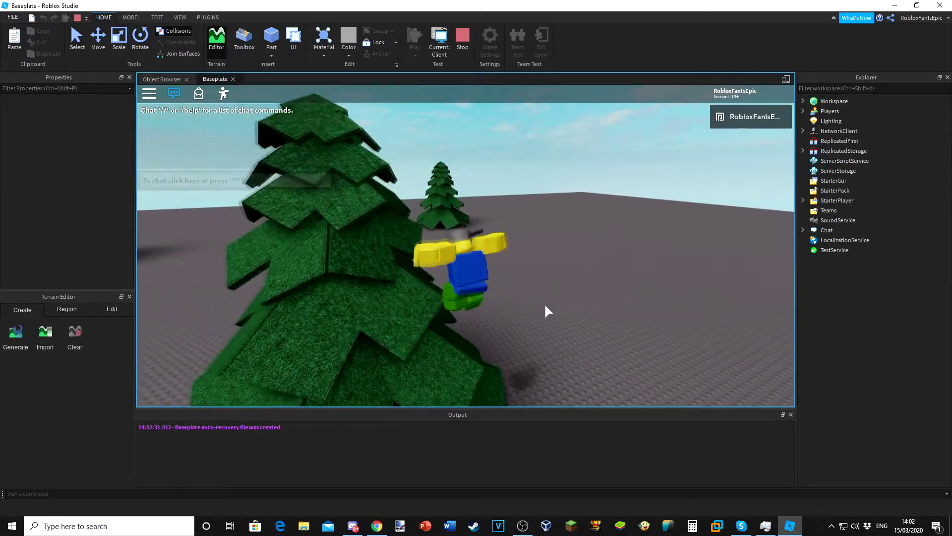
pyautogui.press('w')
pyautogui.moveTo(545, 305); pyautogui.dragTo(546, 302, button='right')
pyautogui.press('space')
pyautogui.press('w')
pyautogui.press('space')
pyautogui.moveTo(415, 187); pyautogui.dragTo(415, 187, button='right')
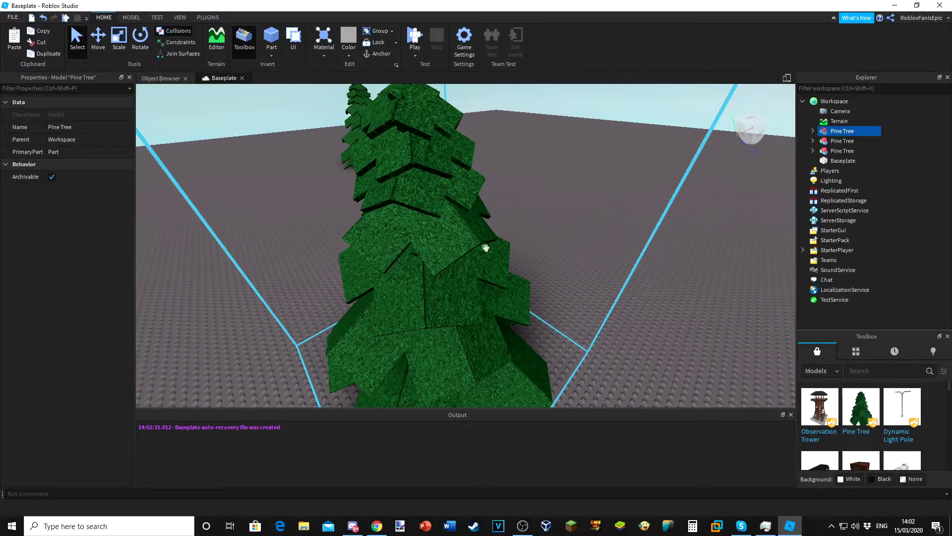
# Expand one pine tree's model in the object hierarchy and delete one of its Leaves parts near the top.
pyautogui.click(812, 131)
pyautogui.click(843, 160)
pyautogui.scroll(-4, 843, 161)
pyautogui.moveTo(667, 201); pyautogui.dragTo(557, 344, button='right')
pyautogui.press('f')
pyautogui.scroll(-8, 557, 345)
pyautogui.click(849, 210)
pyautogui.click(849, 154)
pyautogui.moveTo(609, 232); pyautogui.dragTo(606, 224, button='right')
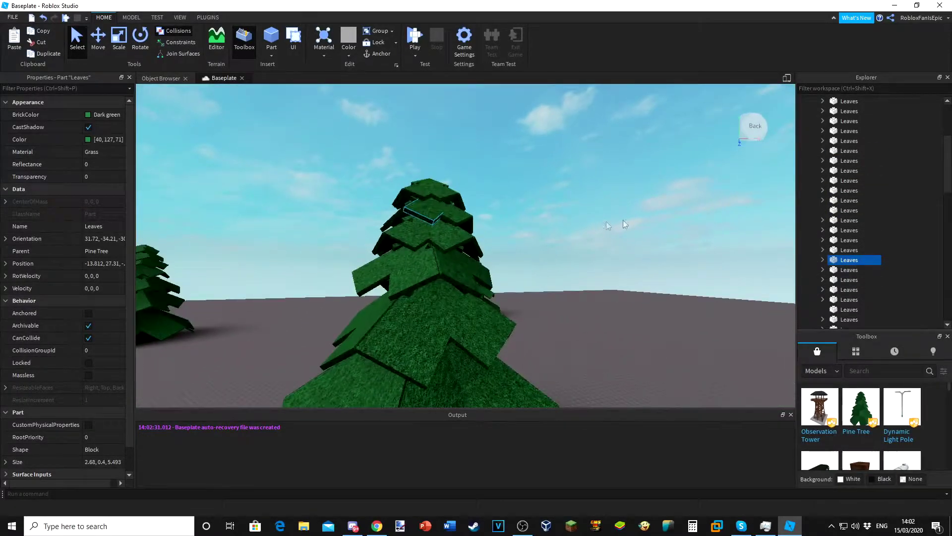
pyautogui.press('Delete')
# Change the BrickColor of another Leaves part near the tree's top to a red shade.
pyautogui.click(854, 173)
pyautogui.click(865, 240)
pyautogui.click(854, 153)
pyautogui.click(849, 170)
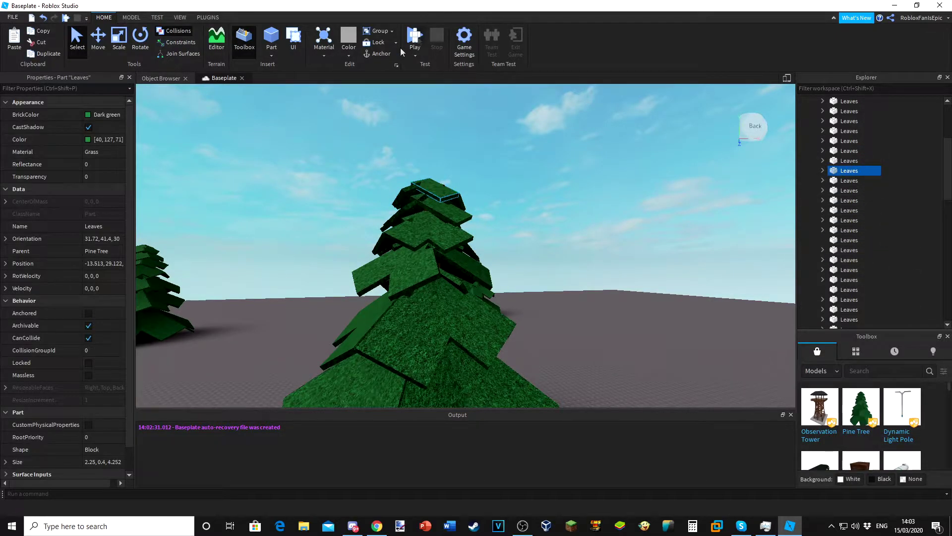
pyautogui.click(99, 116)
pyautogui.click(132, 238)
pyautogui.scroll(4, 510, 134)
pyautogui.click(510, 133)
pyautogui.moveTo(510, 133); pyautogui.dragTo(510, 136, button='right')
pyautogui.scroll(-8, 448, 194)
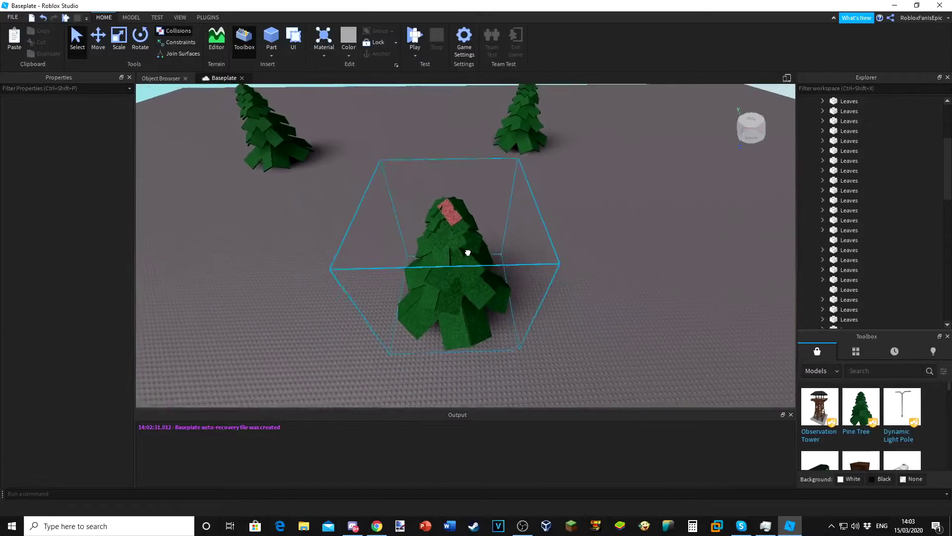
# Delete all three pine trees from the baseplate and close the Toolbox.
pyautogui.click(468, 252)
pyautogui.moveTo(468, 253); pyautogui.dragTo(471, 251, button='right')
pyautogui.press('Delete')
pyautogui.click(475, 253)
pyautogui.press('Delete')
pyautogui.click(270, 287)
pyautogui.press('Delete')
pyautogui.click(247, 51)
pyautogui.moveTo(253, 238); pyautogui.dragTo(255, 240, button='right')
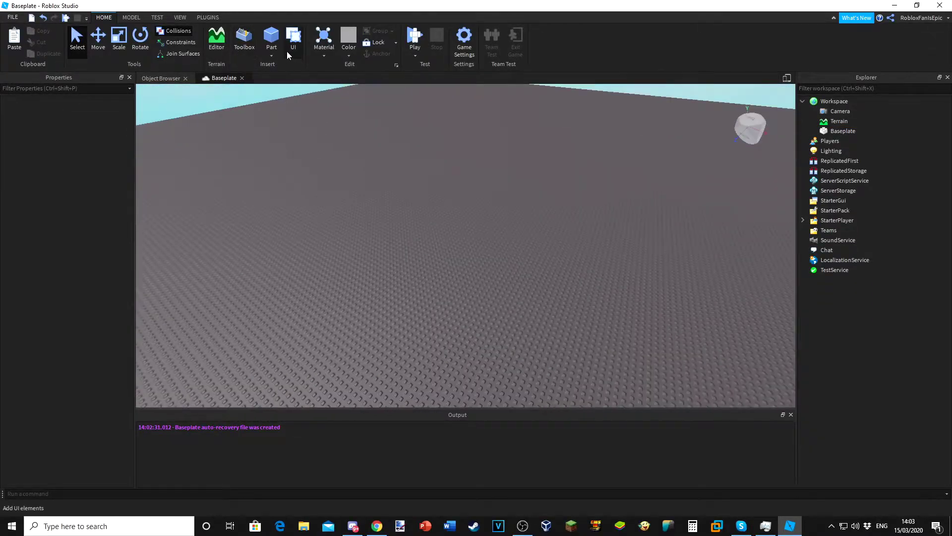
pyautogui.moveTo(286, 174); pyautogui.dragTo(279, 73, button='right')
pyautogui.moveTo(372, 253); pyautogui.dragTo(372, 253, button='right')
pyautogui.press('w')
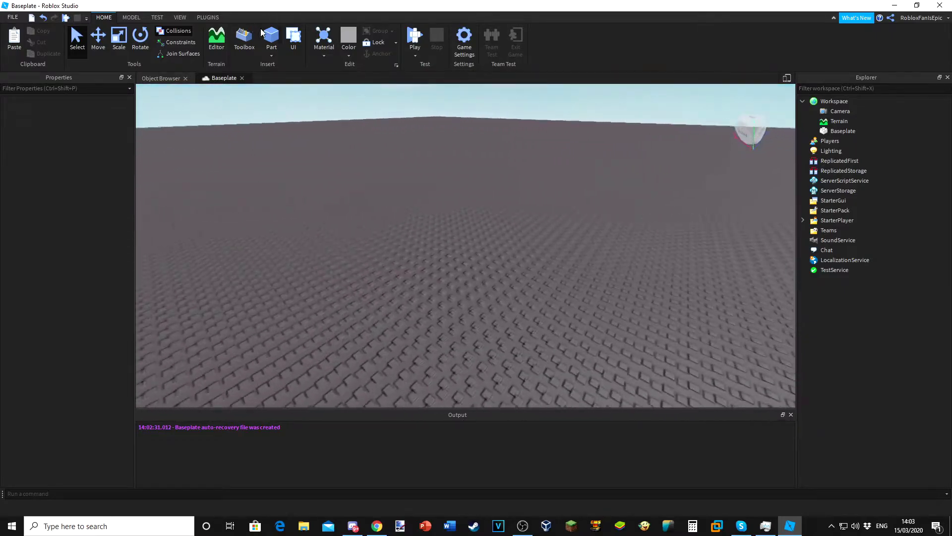
# Insert a block part on the baseplate and scale it up to about 4 × 9.69 × 12.8 studs.
pyautogui.click(271, 38)
pyautogui.moveTo(336, 253); pyautogui.dragTo(680, 329)
pyautogui.press('w')
pyautogui.click(119, 39)
pyautogui.moveTo(680, 329); pyautogui.dragTo(680, 329, button='right')
pyautogui.press('s')
pyautogui.moveTo(319, 285); pyautogui.dragTo(310, 130)
pyautogui.moveTo(351, 283); pyautogui.dragTo(351, 282, button='right')
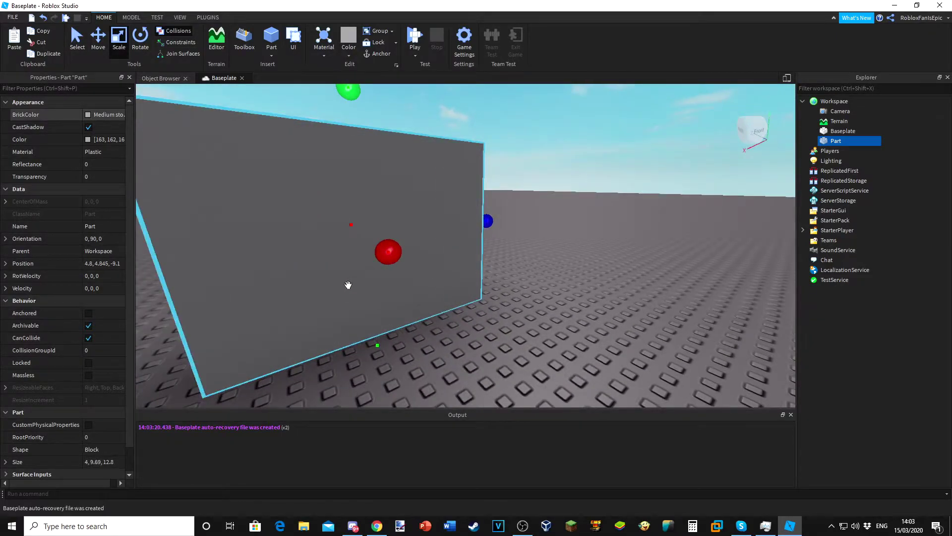
# Stretch the block into a long, low wall about 4 × 9.17 × 77.77 studs.
pyautogui.press('s')
pyautogui.moveTo(353, 181); pyautogui.dragTo(344, 88)
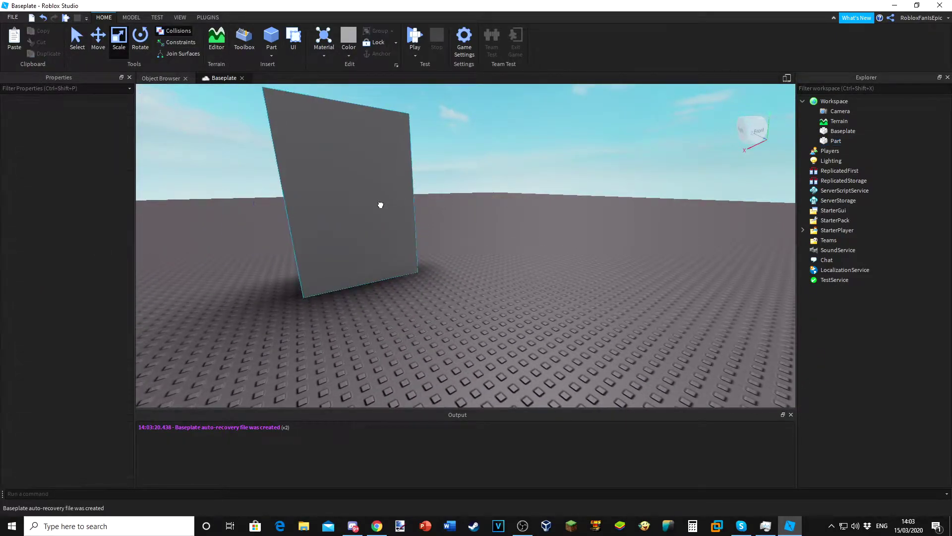
pyautogui.moveTo(423, 199); pyautogui.dragTo(618, 196)
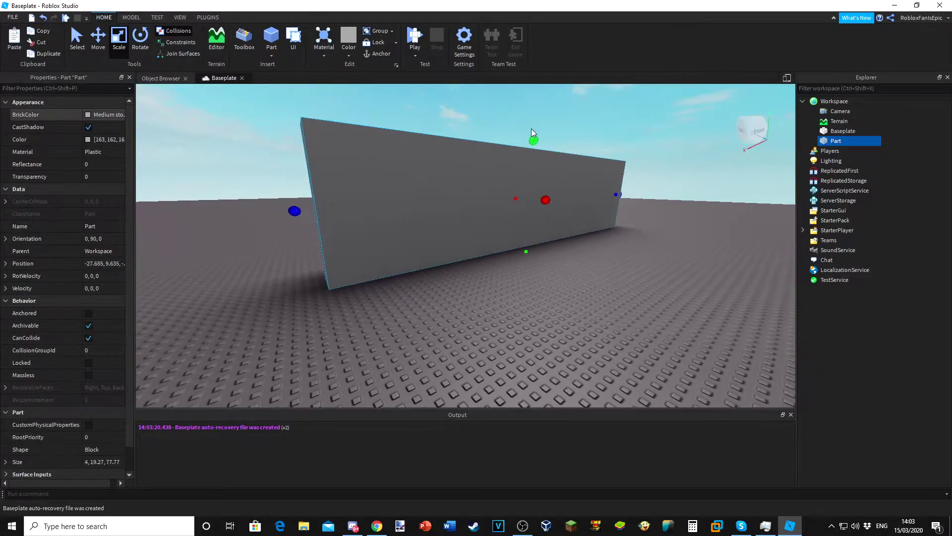
pyautogui.moveTo(535, 141); pyautogui.dragTo(540, 192)
# Duplicate the wall, turn the copy 90 degrees and place it on the baseplate against one end of the first wall.
pyautogui.hotkey('ctrl', 'd')
pyautogui.moveTo(514, 193); pyautogui.dragTo(514, 194, button='right')
pyautogui.press('s')
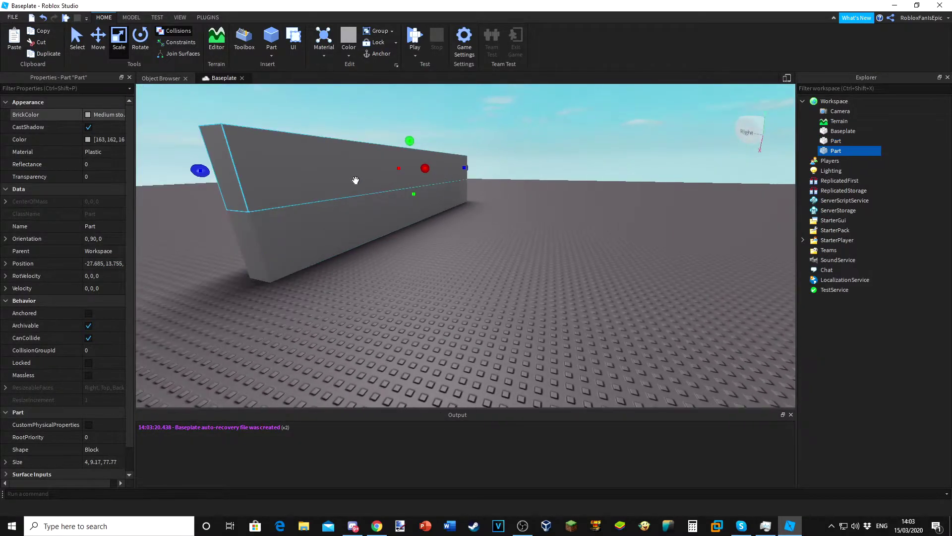
pyautogui.hotkey('ctrl', 'r')
pyautogui.moveTo(300, 159); pyautogui.dragTo(667, 251)
pyautogui.moveTo(667, 251); pyautogui.dragTo(667, 251, button='right')
pyautogui.press('s')
pyautogui.moveTo(462, 242); pyautogui.dragTo(470, 227)
pyautogui.press('a')
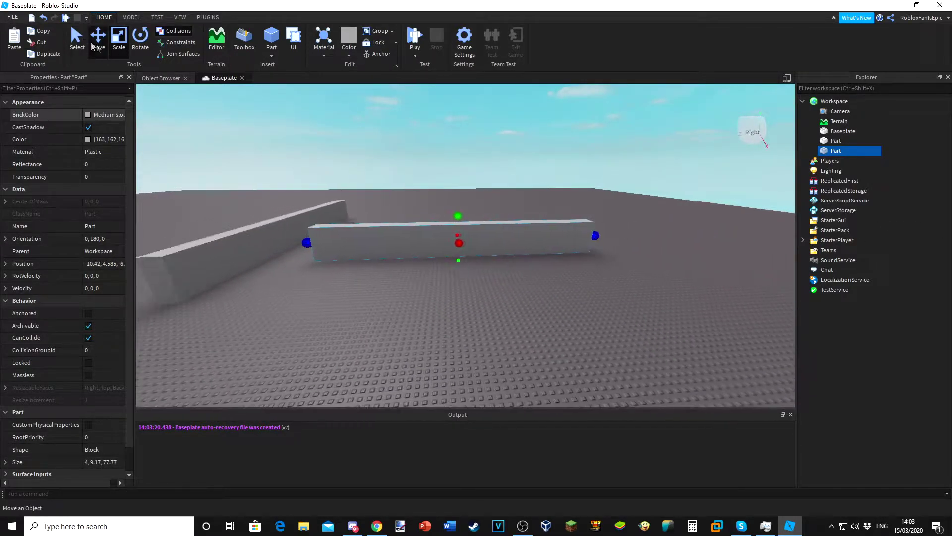
pyautogui.moveTo(403, 252); pyautogui.dragTo(386, 264)
# Duplicate the second wall, turn the copy 90 degrees and place it near its other end, parallel to the first wall.
pyautogui.click(474, 173)
pyautogui.moveTo(474, 173); pyautogui.dragTo(455, 185, button='right')
pyautogui.click(456, 183)
pyautogui.hotkey('ctrl', 'd')
pyautogui.moveTo(352, 299); pyautogui.dragTo(629, 225)
pyautogui.hotkey('ctrl', 'r')
pyautogui.moveTo(492, 237); pyautogui.dragTo(492, 237, button='right')
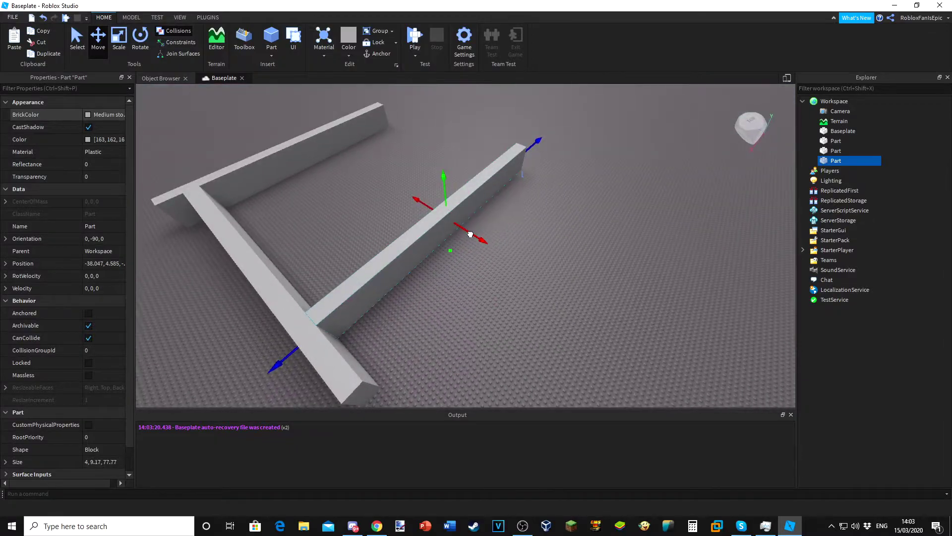
pyautogui.moveTo(468, 232); pyautogui.dragTo(478, 251)
# Duplicate the third wall, turn the copy 90 degrees and shorten it to about 41.06 studs.
pyautogui.scroll(-1, 479, 253)
pyautogui.hotkey('ctrl', 'd')
pyautogui.hotkey('ctrl', 'r')
pyautogui.moveTo(516, 153); pyautogui.dragTo(343, 163)
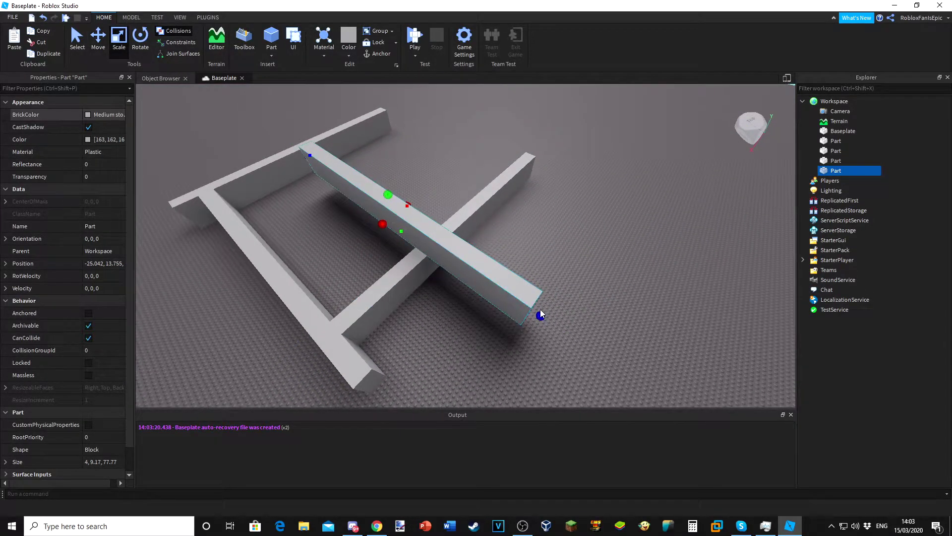
pyautogui.moveTo(541, 314); pyautogui.dragTo(420, 257)
# Lower the shortened wall onto the baseplate with its end against the first wall.
pyautogui.click(96, 44)
pyautogui.press('a')
pyautogui.press('w')
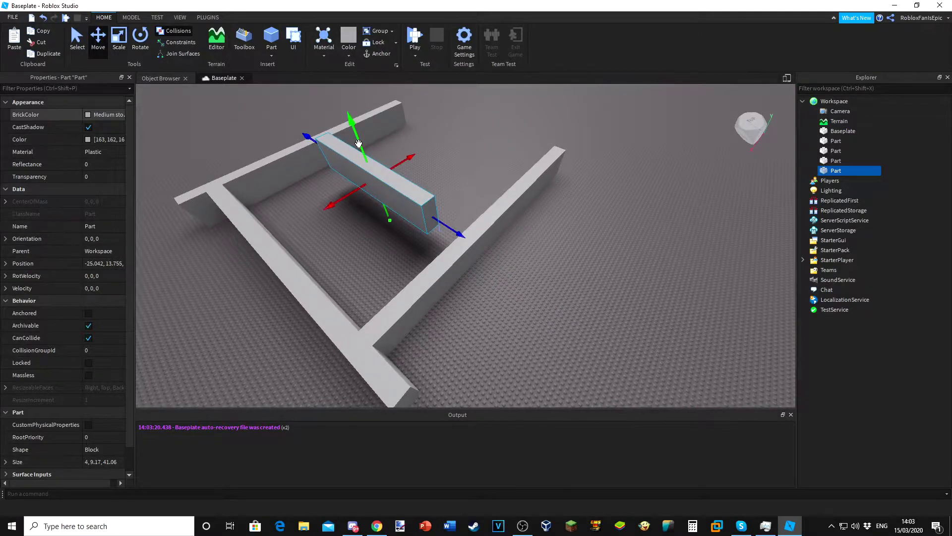
pyautogui.moveTo(359, 143); pyautogui.dragTo(449, 248)
pyautogui.click(261, 138)
# Lengthen the short inner wall at its free end to about 51.32 studs.
pyautogui.press('w')
pyautogui.press('a')
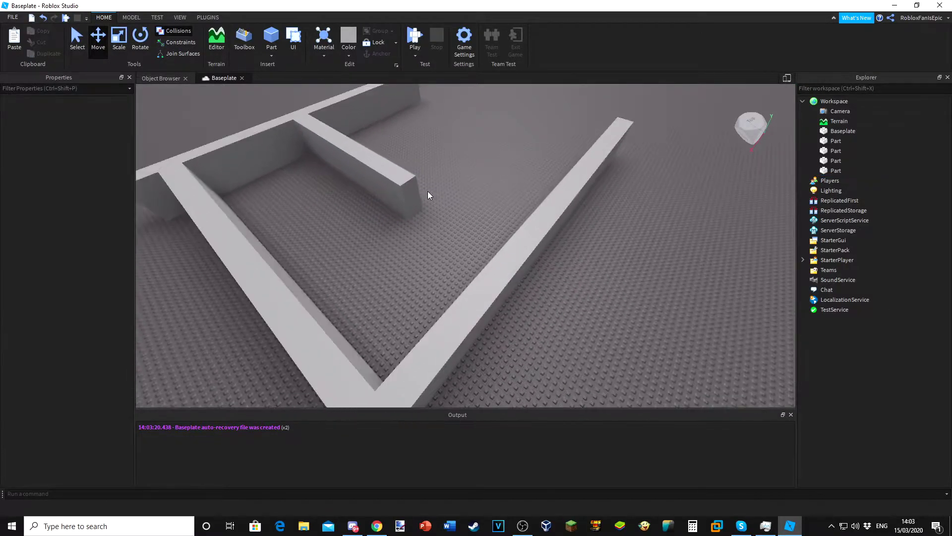
pyautogui.click(400, 186)
pyautogui.press('w')
pyautogui.click(119, 45)
pyautogui.moveTo(411, 194); pyautogui.dragTo(452, 227)
pyautogui.click(487, 174)
# Duplicate the inner wall, turn the copy 90 degrees and place it against the inner wall's outer side.
pyautogui.moveTo(487, 174); pyautogui.dragTo(430, 191, button='right')
pyautogui.click(425, 192)
pyautogui.hotkey('ctrl', 'd')
pyautogui.press('d')
pyautogui.moveTo(402, 218); pyautogui.dragTo(643, 196)
pyautogui.hotkey('ctrl', 'r')
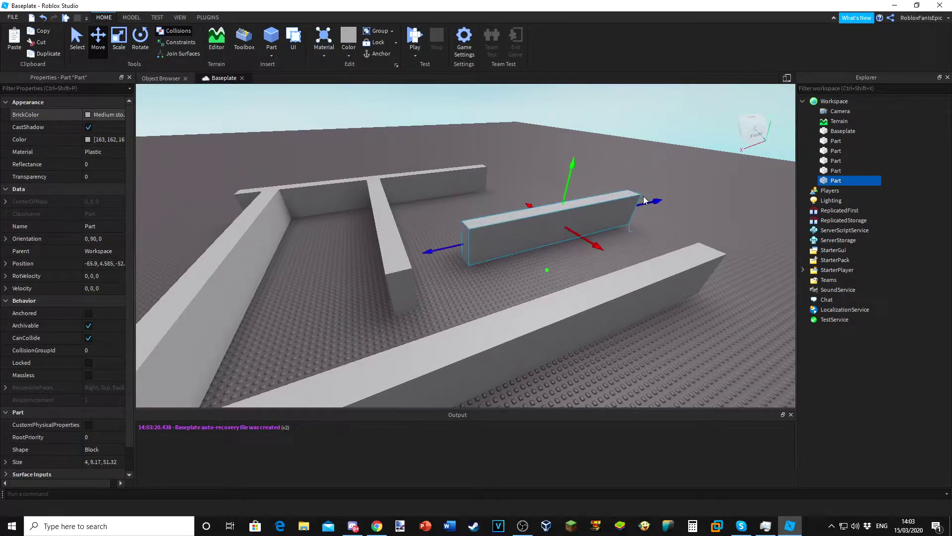
pyautogui.click(521, 243)
pyautogui.moveTo(519, 243)
pyautogui.mouseDown()
pyautogui.moveTo(527, 242)
pyautogui.moveTo(511, 229)
pyautogui.mouseUp()
pyautogui.click(614, 167)
# Select all five walls of the layout together and delete them.
pyautogui.click(855, 180)
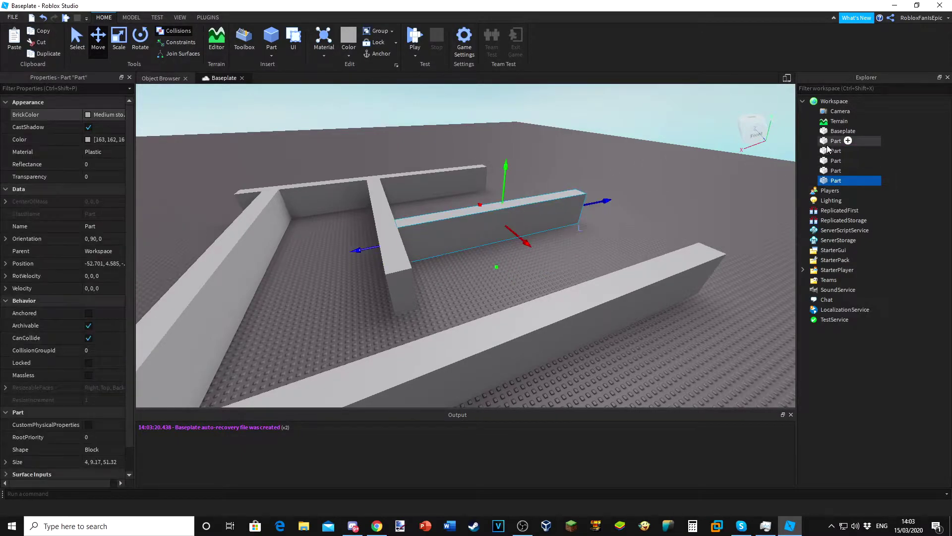
pyautogui.keyDown('shift'); pyautogui.click(828, 142); pyautogui.keyUp('shift')
pyautogui.scroll(-4, 642, 189)
pyautogui.moveTo(769, 158); pyautogui.dragTo(326, 162, button='right')
pyautogui.click(650, 184)
pyautogui.scroll(5, 424, 179)
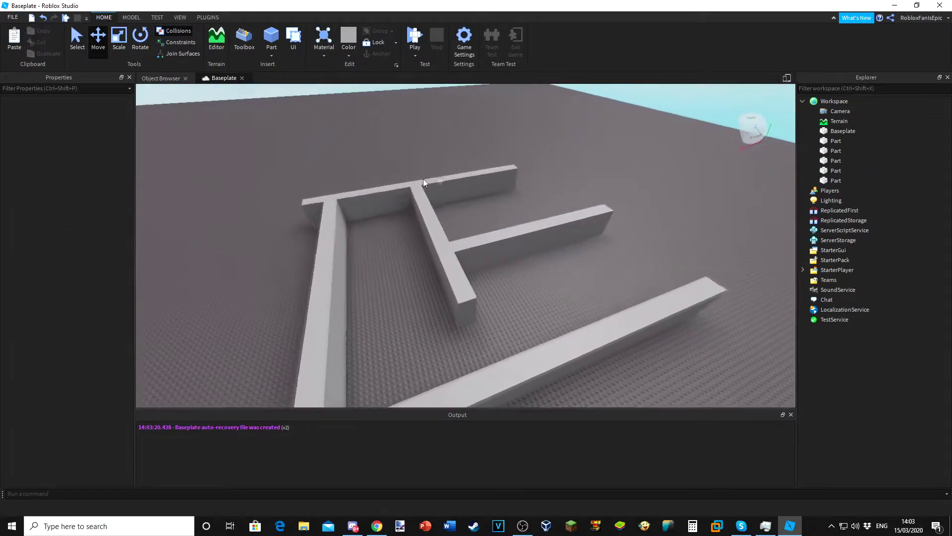
pyautogui.moveTo(423, 179); pyautogui.dragTo(538, 168, button='right')
pyautogui.scroll(-8, 463, 163)
pyautogui.moveTo(361, 97); pyautogui.dragTo(634, 365)
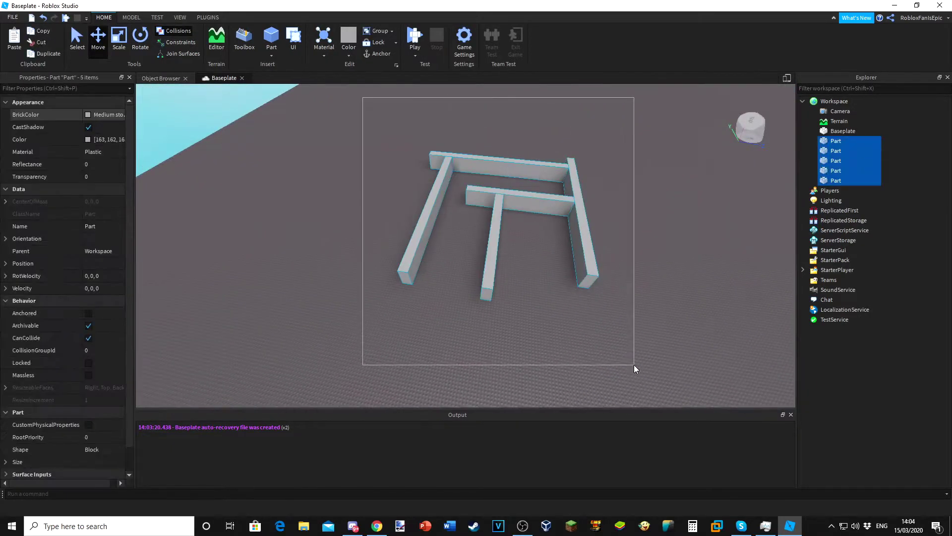
pyautogui.press('Delete')
# Insert block parts on the baseplate and move one of them slightly away from the one beneath it.
pyautogui.click(272, 38)
pyautogui.scroll(5, 526, 255)
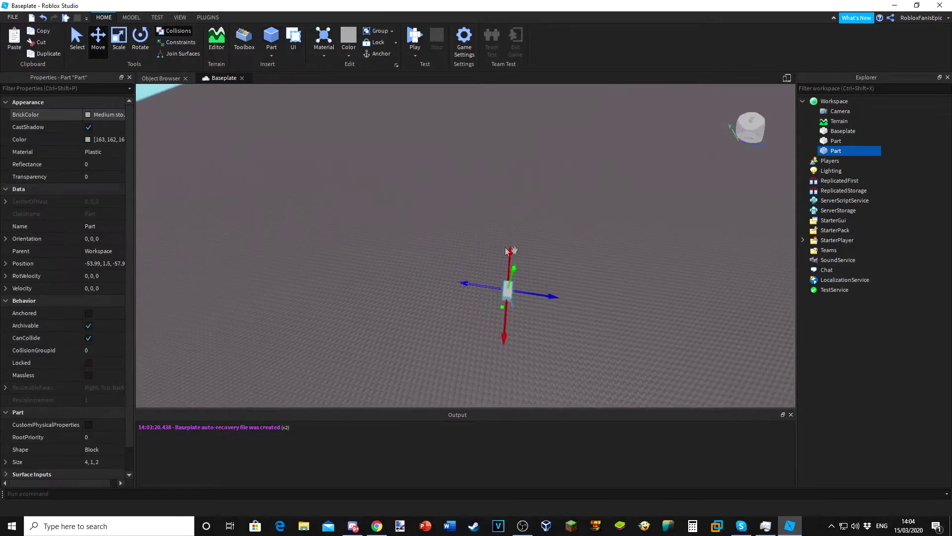
pyautogui.press('f')
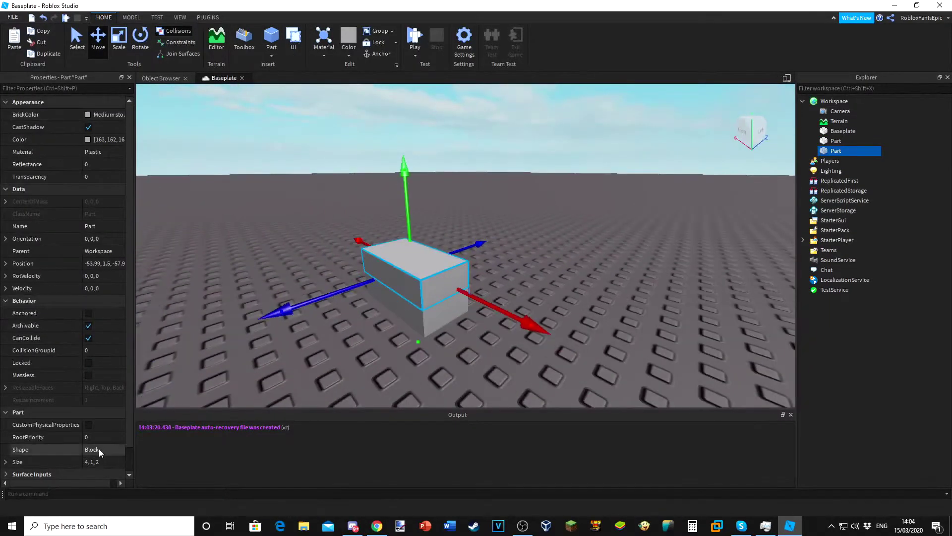
pyautogui.click(99, 451)
pyautogui.moveTo(413, 261); pyautogui.dragTo(431, 294)
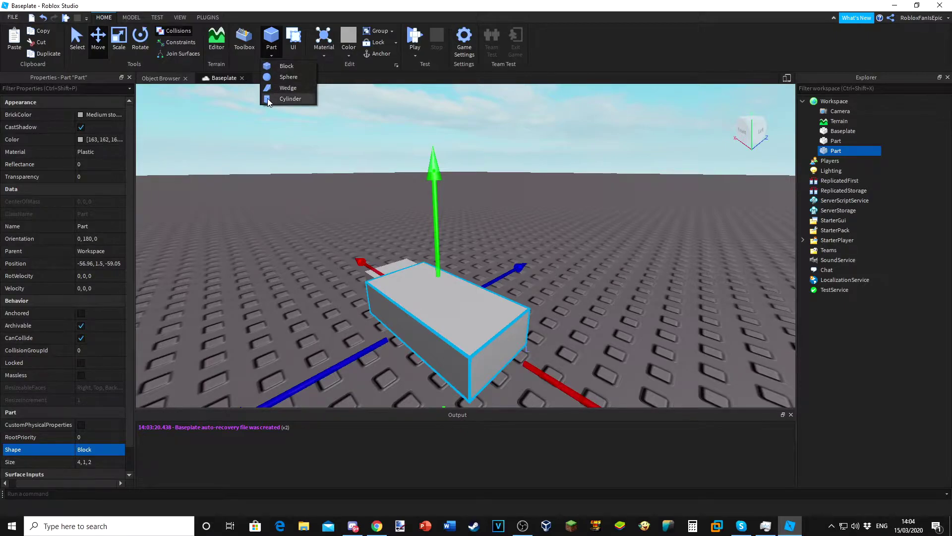
pyautogui.click(278, 69)
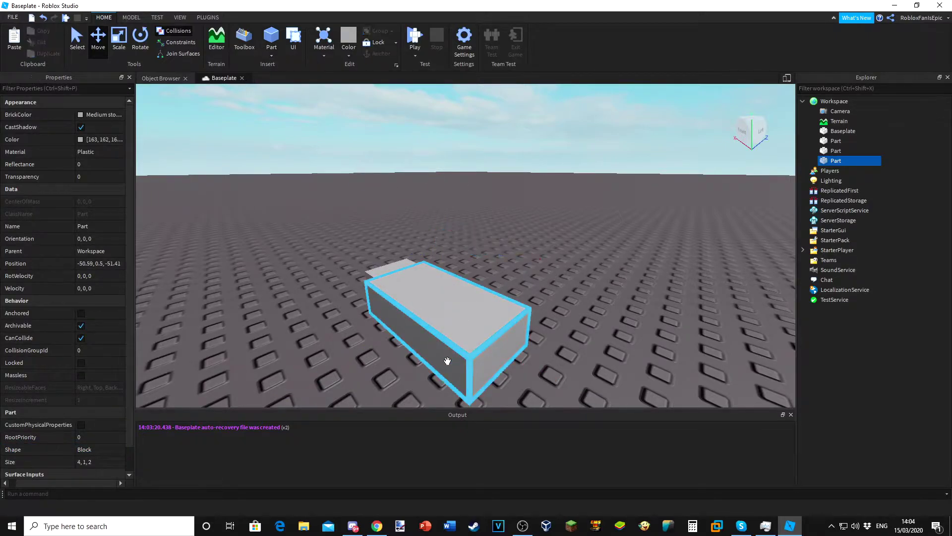
# Delete all the block parts from the baseplate.
pyautogui.press('Delete')
pyautogui.click(448, 360)
pyautogui.press('Delete')
pyautogui.click(444, 315)
pyautogui.press('Delete')
# Insert a sphere part and scale it up to about 9.05 studs in diameter.
pyautogui.click(274, 53)
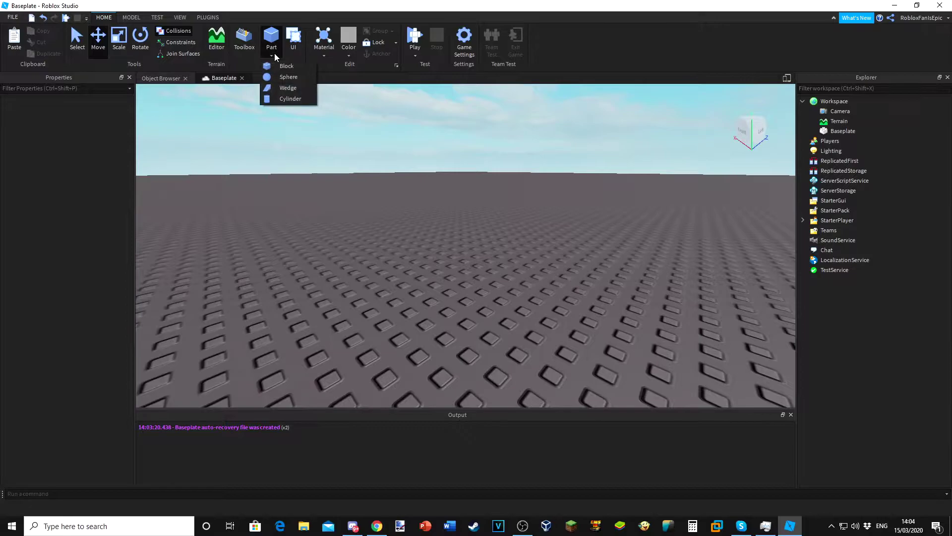
pyautogui.click(288, 77)
pyautogui.scroll(5, 499, 212)
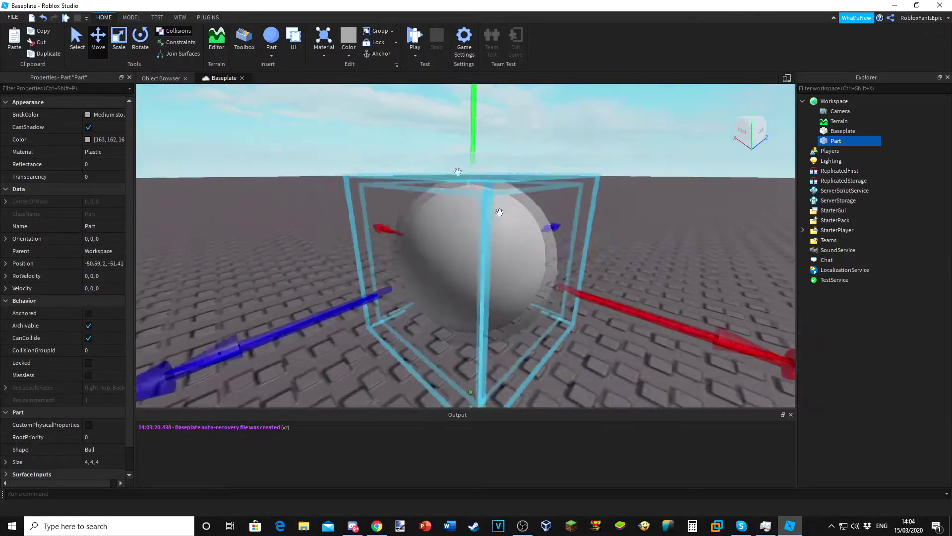
pyautogui.click(119, 39)
pyautogui.moveTo(547, 229); pyautogui.dragTo(663, 210)
pyautogui.moveTo(551, 249); pyautogui.dragTo(493, 273, button='right')
pyautogui.press('d')
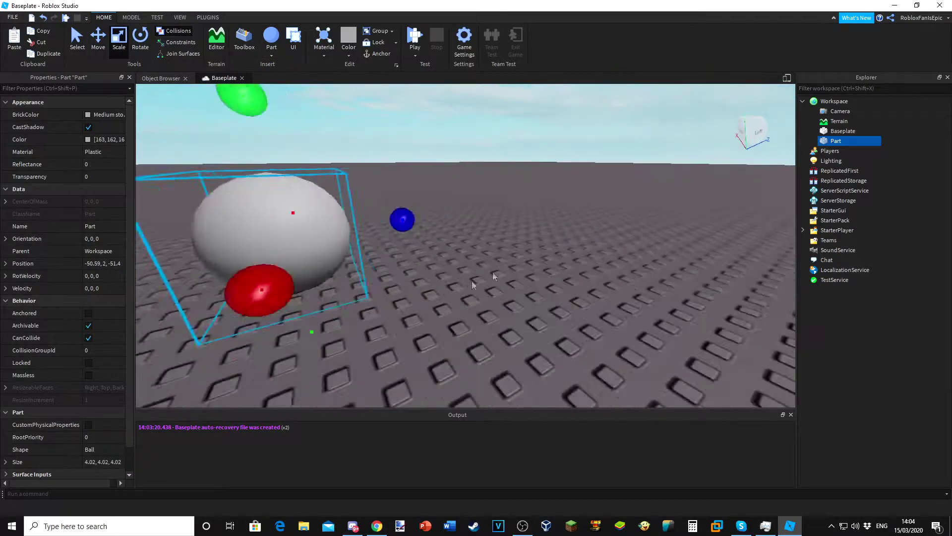
pyautogui.scroll(-3, 510, 267)
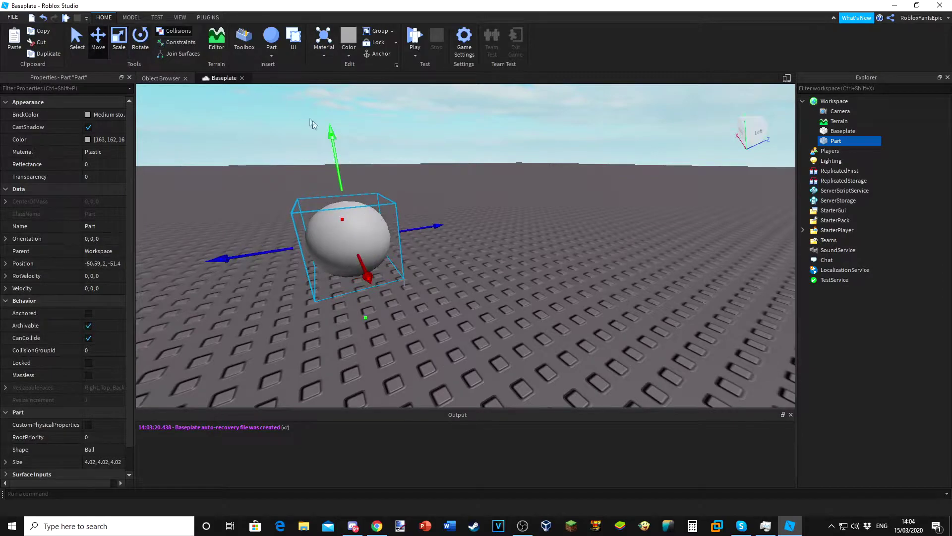
pyautogui.moveTo(336, 154); pyautogui.dragTo(177, 10)
pyautogui.moveTo(343, 214); pyautogui.dragTo(387, 255)
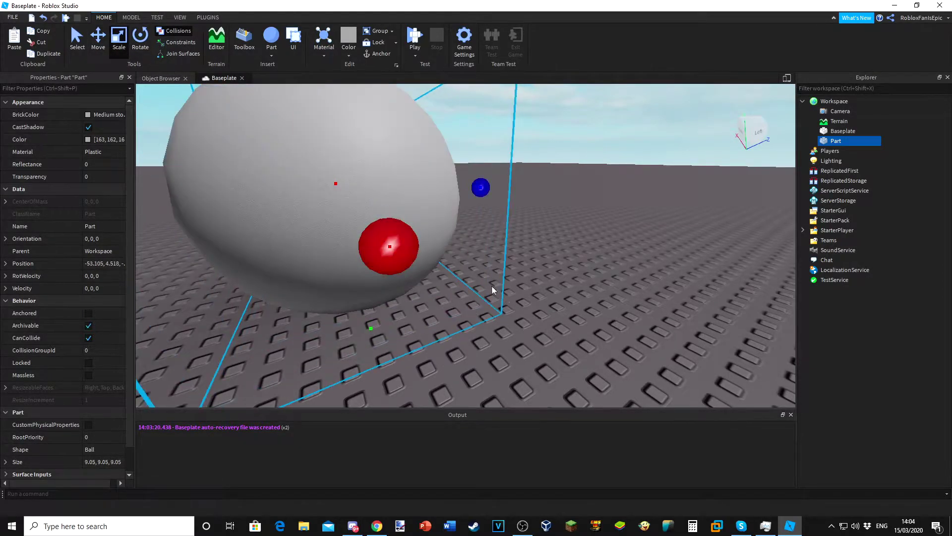
# Shift the sphere along the baseplate and raise it into the air to a height of about 21.9 studs.
pyautogui.scroll(-5, 492, 286)
pyautogui.moveTo(492, 286); pyautogui.dragTo(459, 292, button='right')
pyautogui.moveTo(439, 217); pyautogui.dragTo(447, 222)
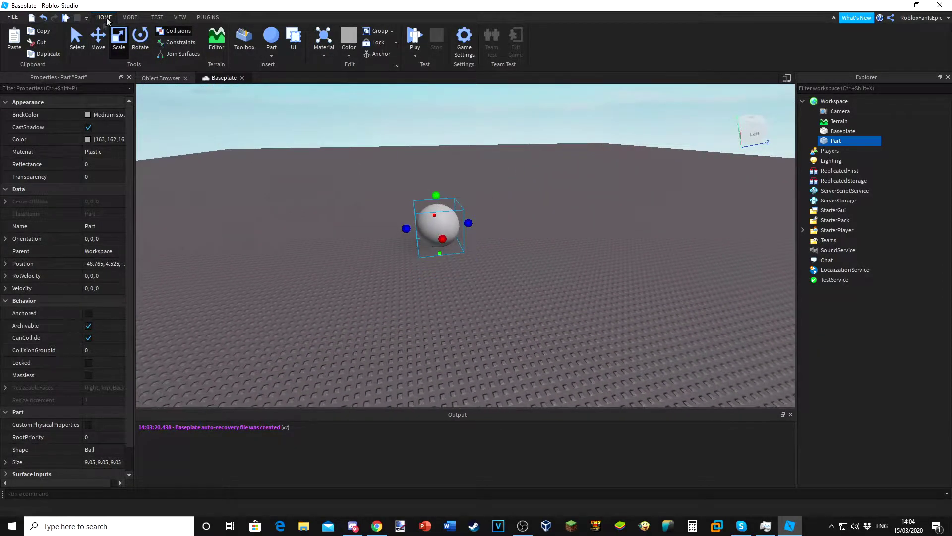
pyautogui.click(98, 37)
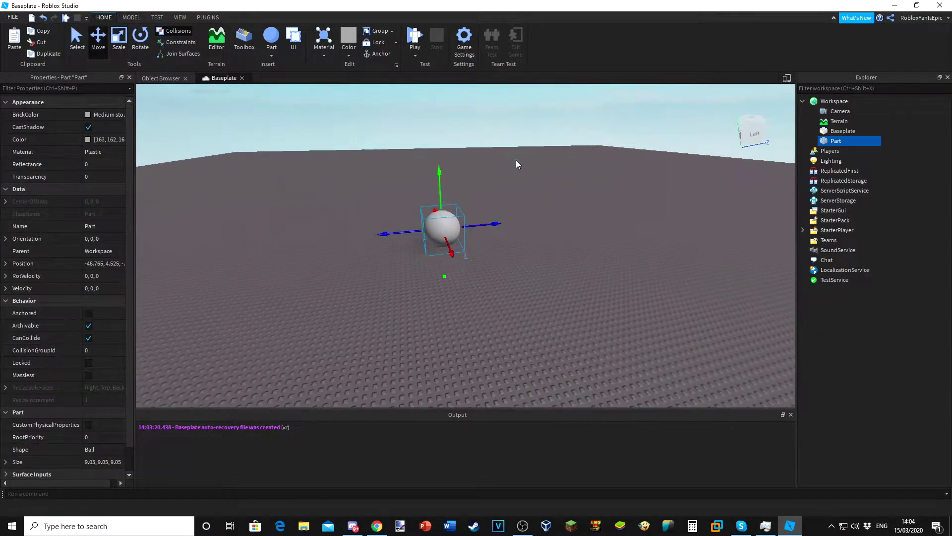
pyautogui.moveTo(443, 208); pyautogui.dragTo(398, 73)
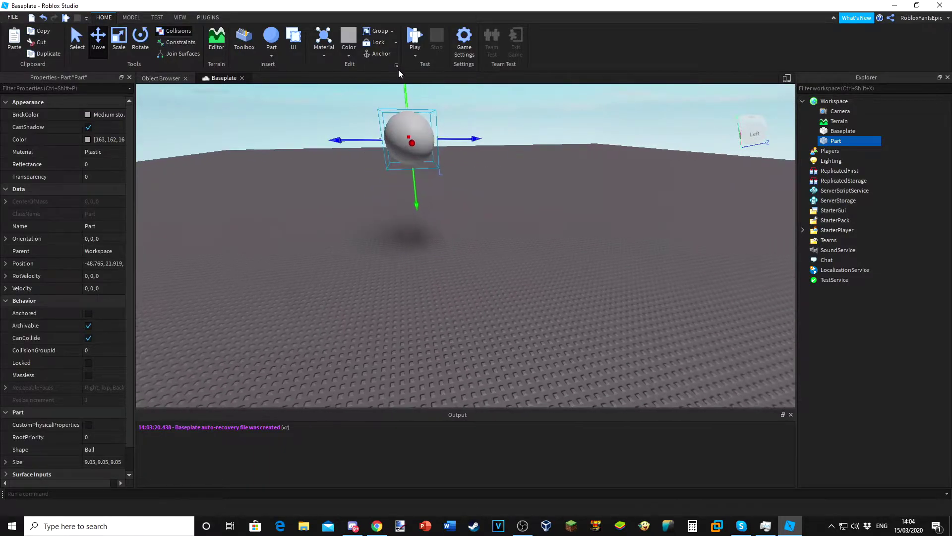
# Set the sphere's BrickColor to Deep orange.
pyautogui.click(87, 115)
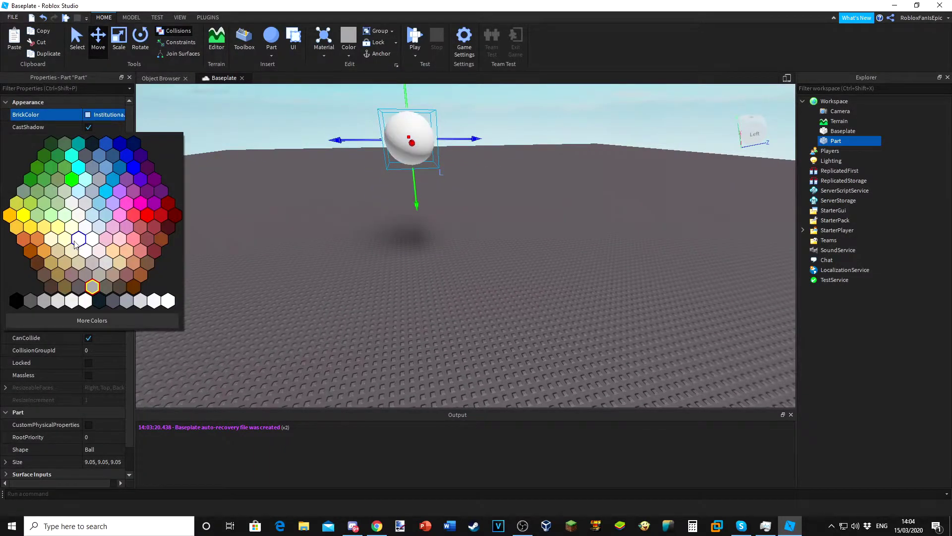
pyautogui.click(15, 216)
pyautogui.press('f')
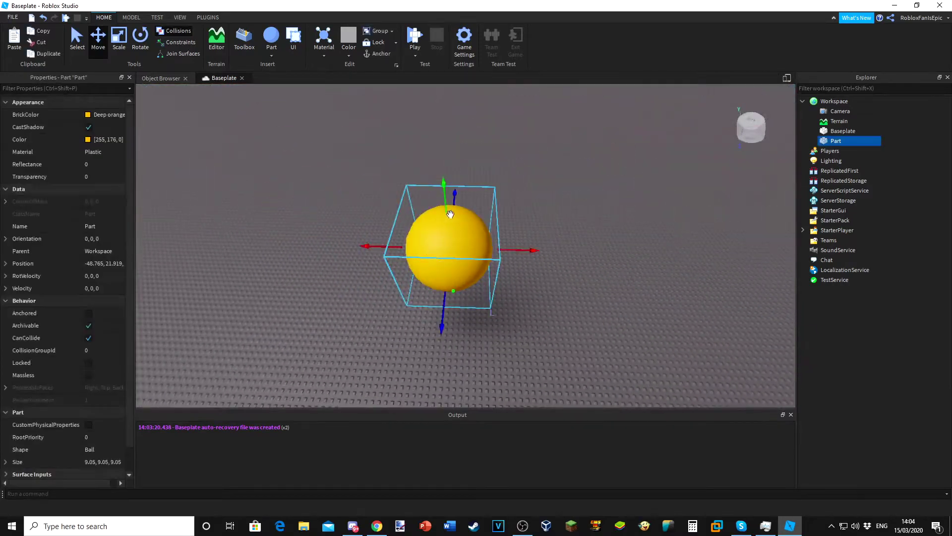
# Raise the yellow sphere higher above the baseplate and scale it up to a much larger size.
pyautogui.moveTo(449, 214); pyautogui.dragTo(448, 144)
pyautogui.hotkey('ctrl', '3')
pyautogui.moveTo(497, 210); pyautogui.dragTo(716, 213)
pyautogui.moveTo(716, 213); pyautogui.dragTo(347, 116, button='right')
pyautogui.click(557, 273)
pyautogui.scroll(-1, 556, 273)
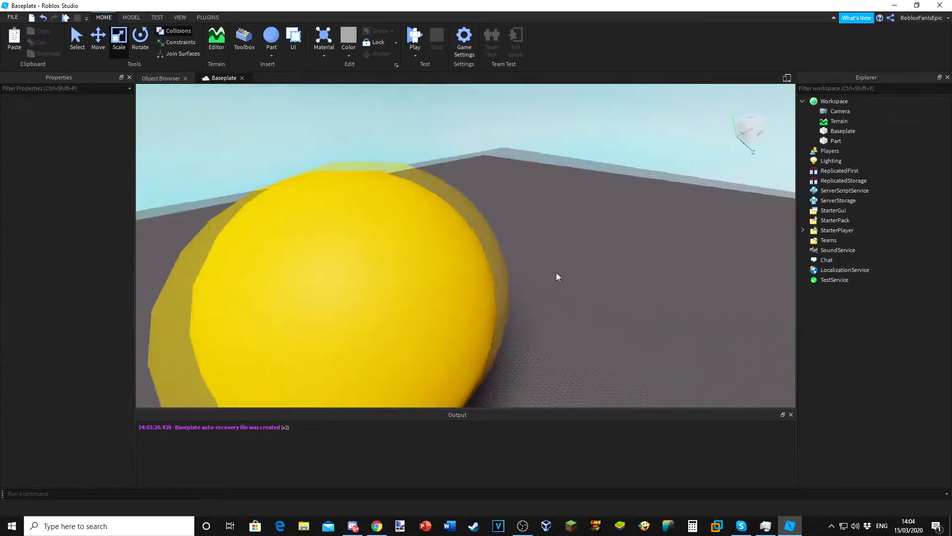
# Delete the yellow sphere and insert a wedge part on the baseplate.
pyautogui.click(427, 247)
pyautogui.press('Delete')
pyautogui.scroll(3, 468, 287)
pyautogui.click(285, 87)
pyautogui.scroll(3, 496, 228)
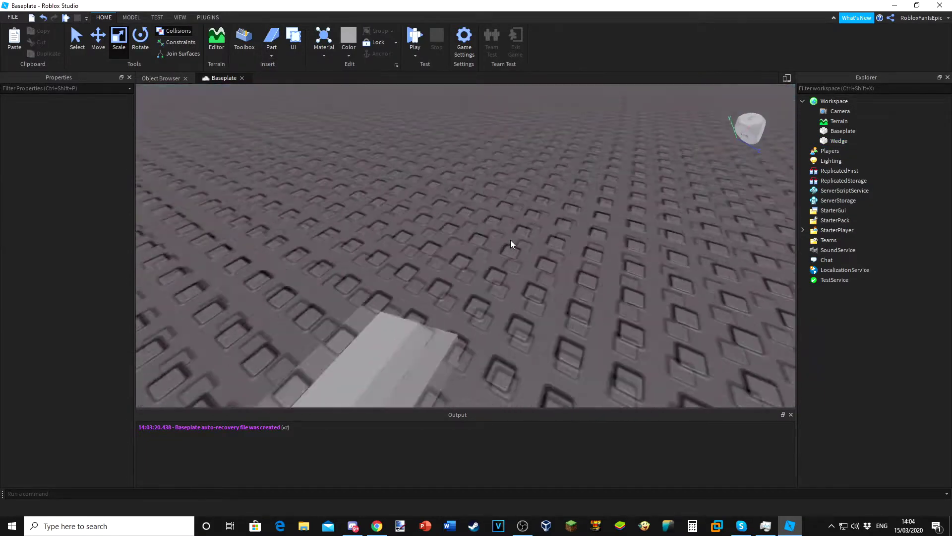
pyautogui.moveTo(511, 240); pyautogui.dragTo(510, 240, button='right')
pyautogui.click(514, 338)
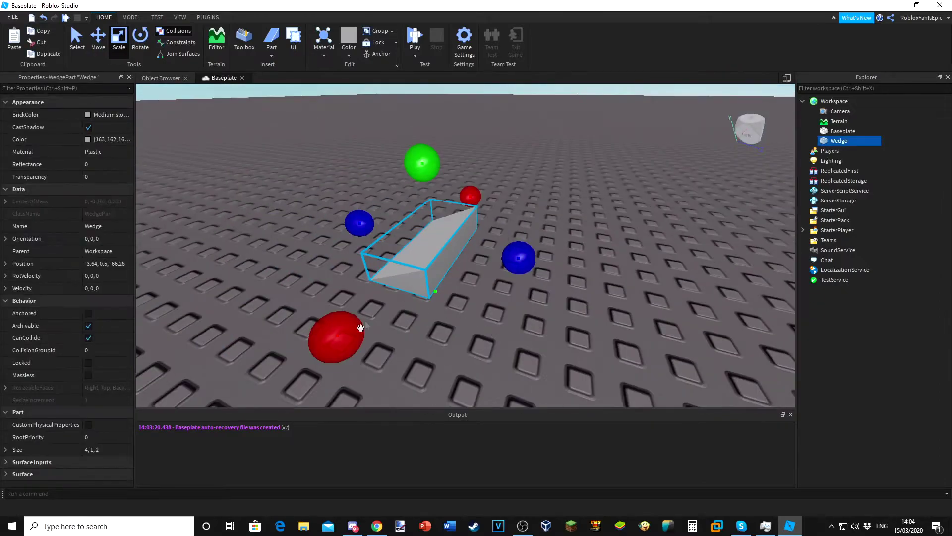
# Scale the wedge up to about 5.37 studs wide and 4.58 studs high.
pyautogui.moveTo(350, 329); pyautogui.dragTo(399, 279)
pyautogui.moveTo(524, 241); pyautogui.dragTo(717, 279)
pyautogui.moveTo(524, 163); pyautogui.dragTo(531, 165)
pyautogui.moveTo(531, 166); pyautogui.dragTo(531, 166, button='right')
pyautogui.moveTo(532, 166); pyautogui.dragTo(551, 94)
pyautogui.click(574, 195)
pyautogui.moveTo(574, 195); pyautogui.dragTo(574, 196, button='right')
pyautogui.click(559, 223)
pyautogui.moveTo(484, 213); pyautogui.dragTo(411, 227)
pyautogui.moveTo(412, 227); pyautogui.dragTo(412, 227, button='right')
pyautogui.scroll(-5, 411, 228)
# Stretch the wedge into a tall ramp about 21.6 studs high and 41.72 studs long.
pyautogui.moveTo(313, 325); pyautogui.dragTo(622, 266)
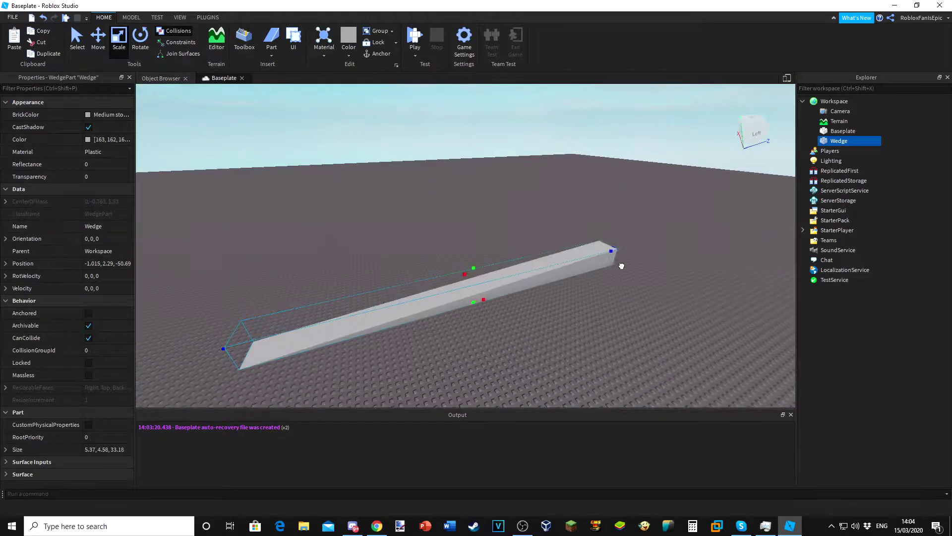
pyautogui.moveTo(472, 275); pyautogui.dragTo(474, 185)
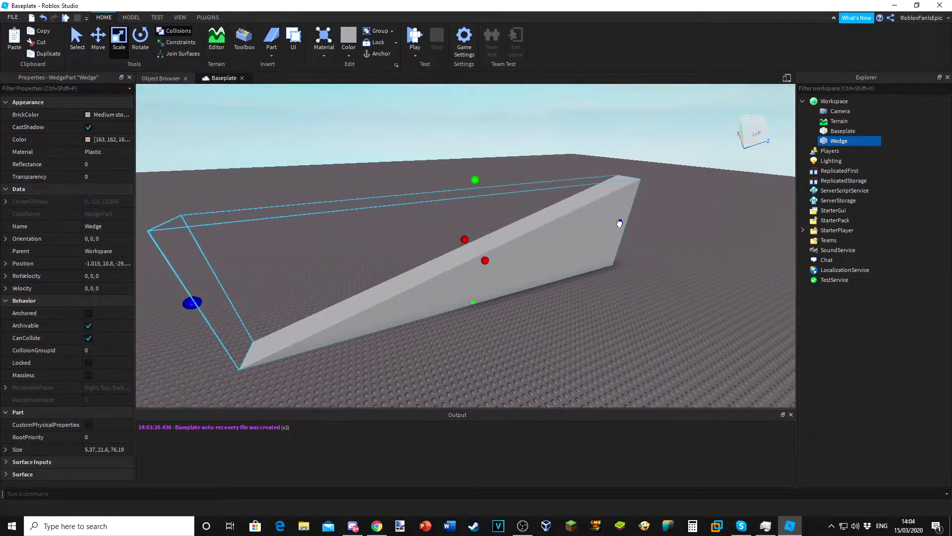
pyautogui.moveTo(619, 223); pyautogui.dragTo(514, 245)
pyautogui.click(499, 329)
# Duplicate the wedge ramp and move the raised copy well away from the original's tall end.
pyautogui.press('w')
pyautogui.moveTo(495, 332); pyautogui.dragTo(495, 332, button='right')
pyautogui.press('w')
pyautogui.moveTo(602, 244); pyautogui.dragTo(602, 244, button='right')
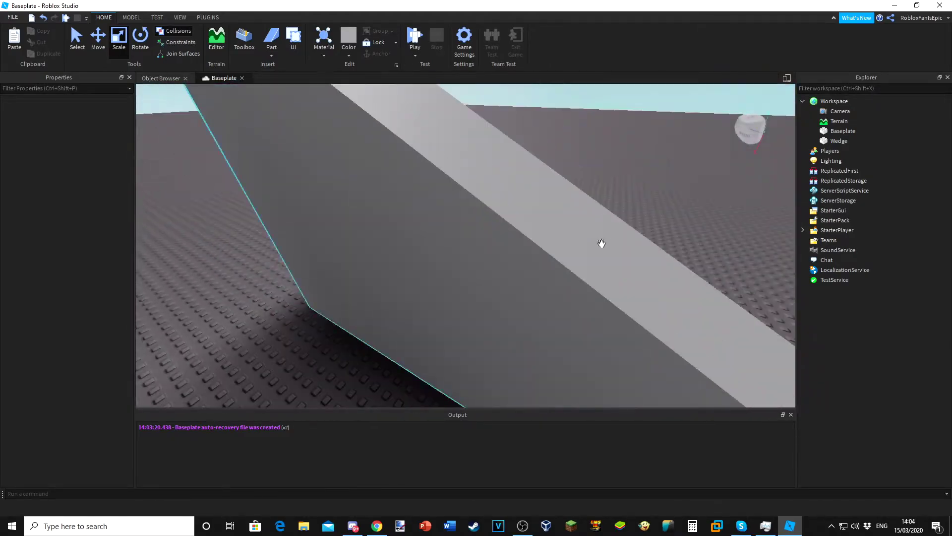
pyautogui.scroll(-4, 585, 241)
pyautogui.click(557, 236)
pyautogui.scroll(-3, 565, 237)
pyautogui.hotkey('ctrl', 'd')
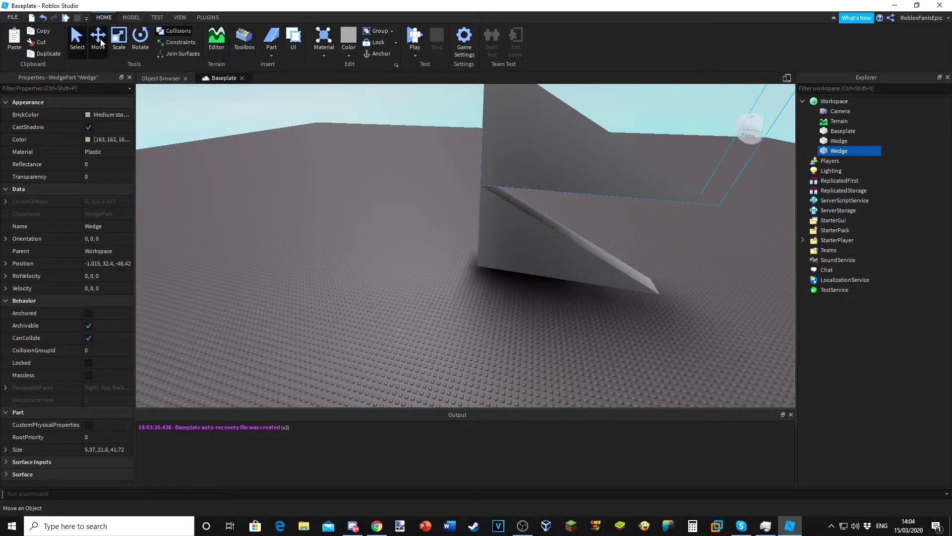
pyautogui.click(101, 43)
pyautogui.scroll(-3, 595, 186)
pyautogui.moveTo(639, 186); pyautogui.dragTo(188, 144)
pyautogui.scroll(-2, 187, 144)
# Turn the raised wedge copy 180 degrees about its vertical axis, with rotation snapping at 45 degrees.
pyautogui.click(147, 51)
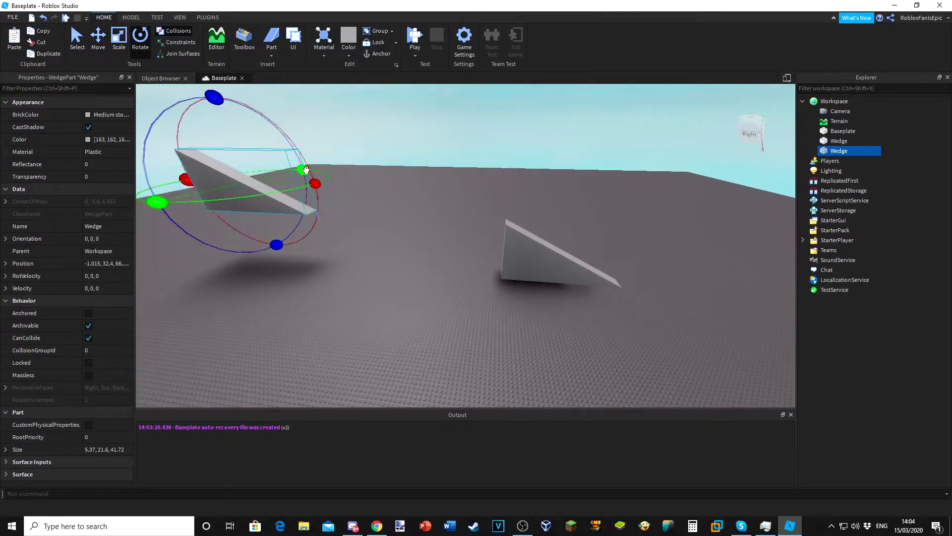
pyautogui.moveTo(306, 170); pyautogui.dragTo(108, 173)
pyautogui.hotkey('ctrl', 'z')
pyautogui.click(131, 17)
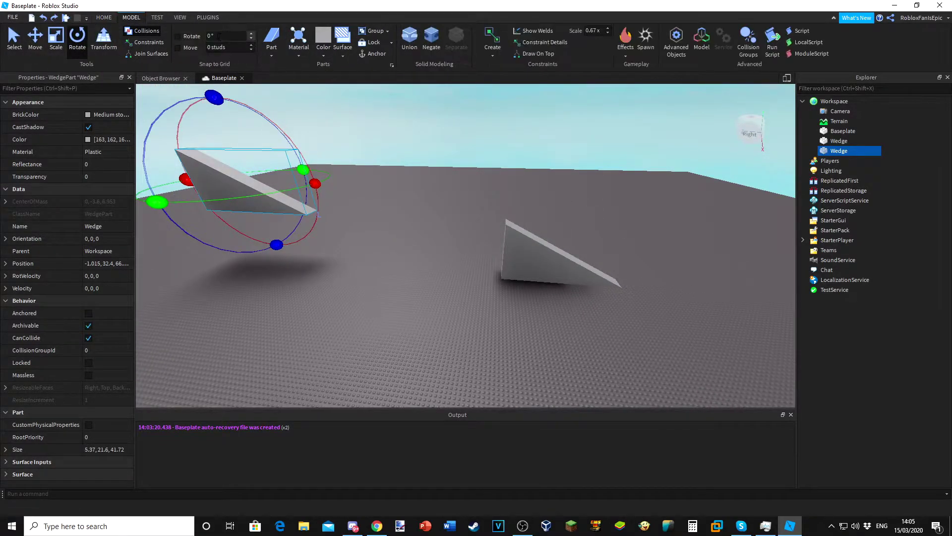
pyautogui.moveTo(314, 172); pyautogui.dragTo(153, 212)
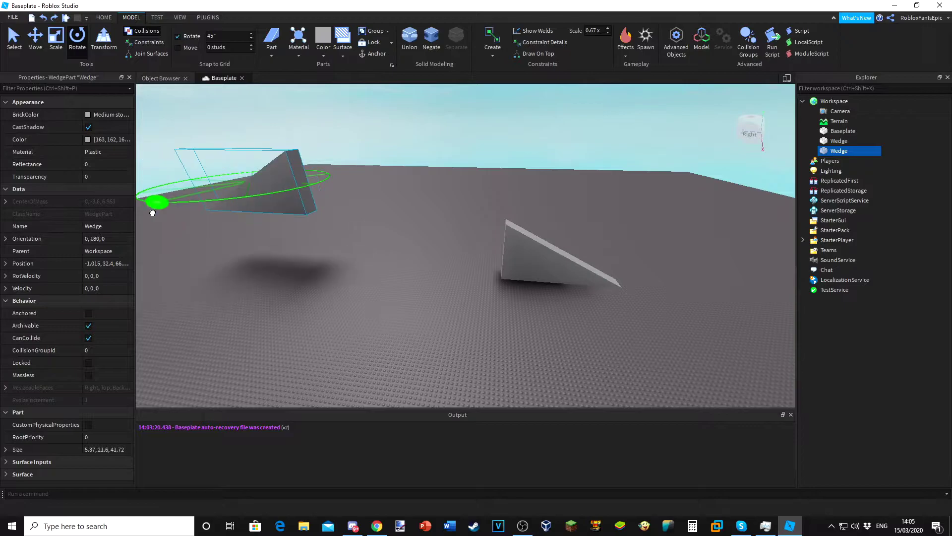
# Lower the rotated wedge copy onto the baseplate and slide it along its length toward the original ramp.
pyautogui.press('a')
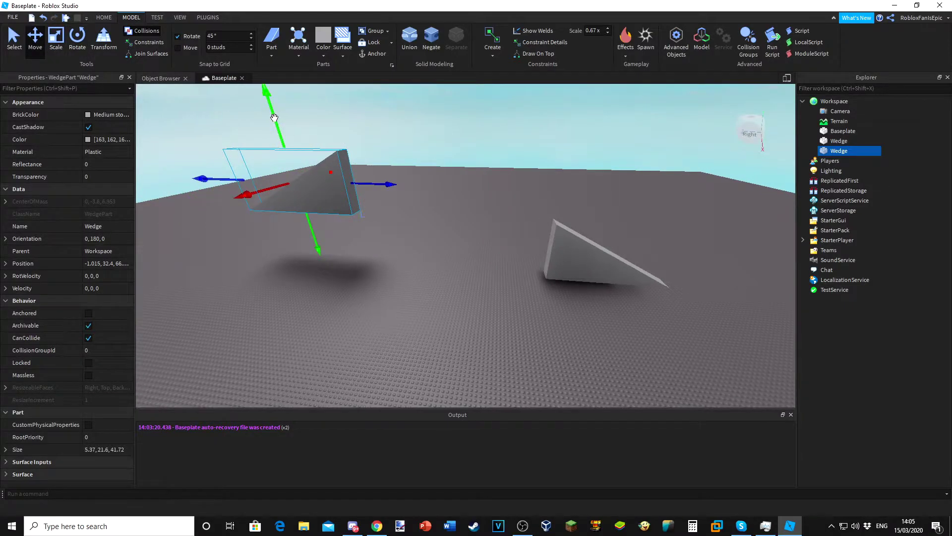
pyautogui.moveTo(275, 118); pyautogui.dragTo(348, 224)
pyautogui.moveTo(325, 283); pyautogui.dragTo(311, 160)
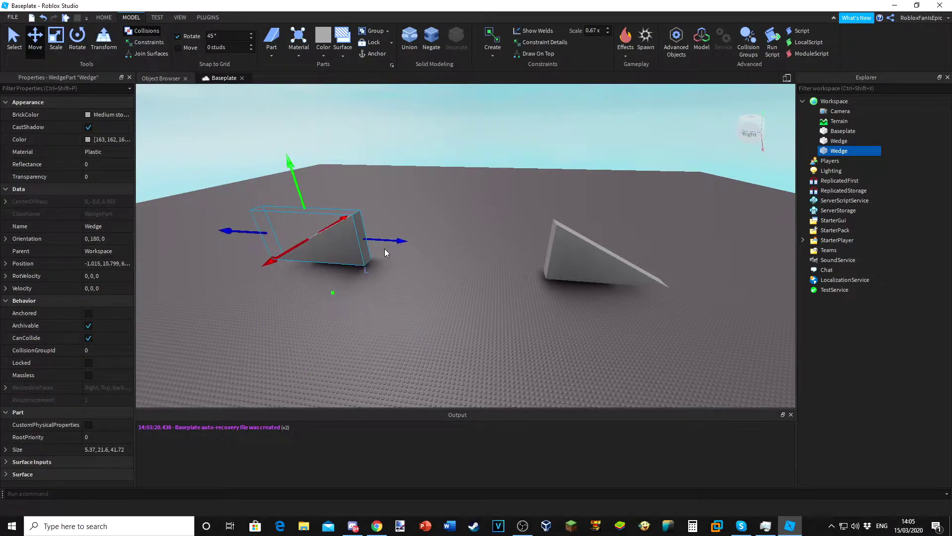
pyautogui.moveTo(400, 241); pyautogui.dragTo(725, 234)
pyautogui.click(721, 232)
# Delete both wedge ramps from the baseplate.
pyautogui.press('w')
pyautogui.moveTo(600, 195)
pyautogui.mouseDown(button='right')
pyautogui.moveTo(581, 194)
pyautogui.moveTo(606, 204)
pyautogui.mouseUp(button='right')
pyautogui.press('w')
pyautogui.scroll(-4, 606, 204)
pyautogui.click(606, 204)
pyautogui.click(371, 118)
pyautogui.moveTo(370, 118); pyautogui.dragTo(678, 315)
pyautogui.press('Delete')
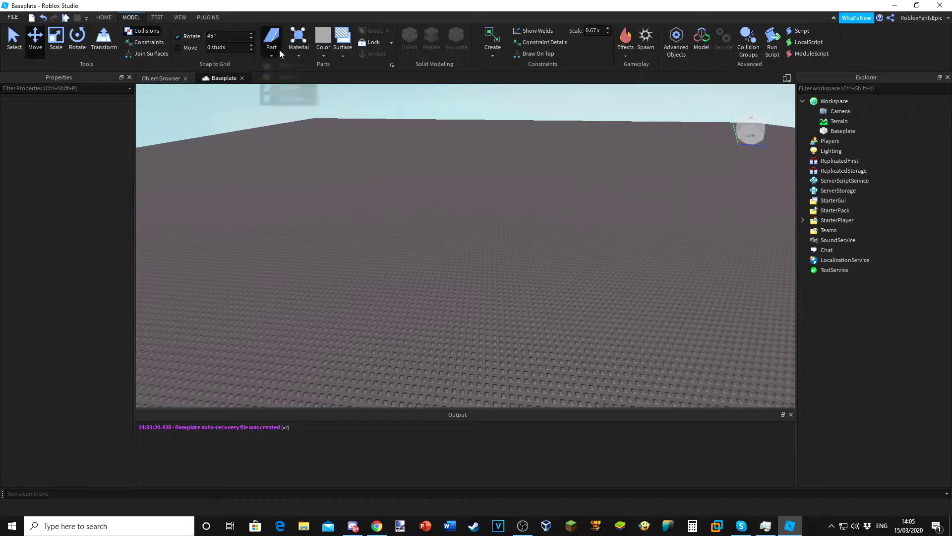
# Insert a cylinder part on the baseplate.
pyautogui.click(291, 99)
pyautogui.click(457, 235)
pyautogui.moveTo(456, 235); pyautogui.dragTo(458, 234, button='right')
pyautogui.scroll(5, 458, 234)
pyautogui.scroll(-3, 458, 234)
# Scale the cylinder up in height and width so it becomes a thick drum.
pyautogui.click(417, 250)
pyautogui.hotkey('ctrl', '3')
pyautogui.moveTo(479, 254); pyautogui.dragTo(772, 261)
pyautogui.scroll(-5, 497, 215)
pyautogui.moveTo(521, 190); pyautogui.dragTo(463, 228)
pyautogui.moveTo(574, 264); pyautogui.dragTo(415, 279)
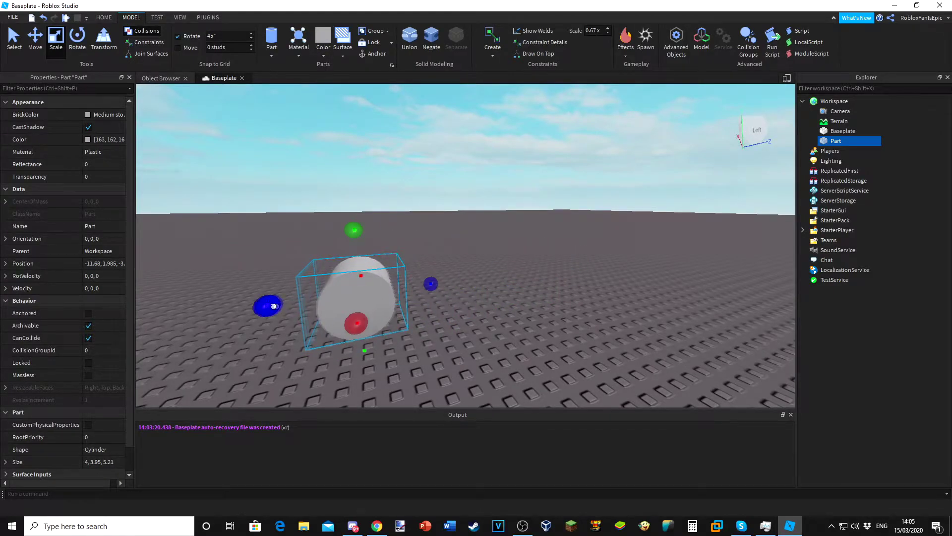
pyautogui.moveTo(403, 224); pyautogui.dragTo(406, 265, button='right')
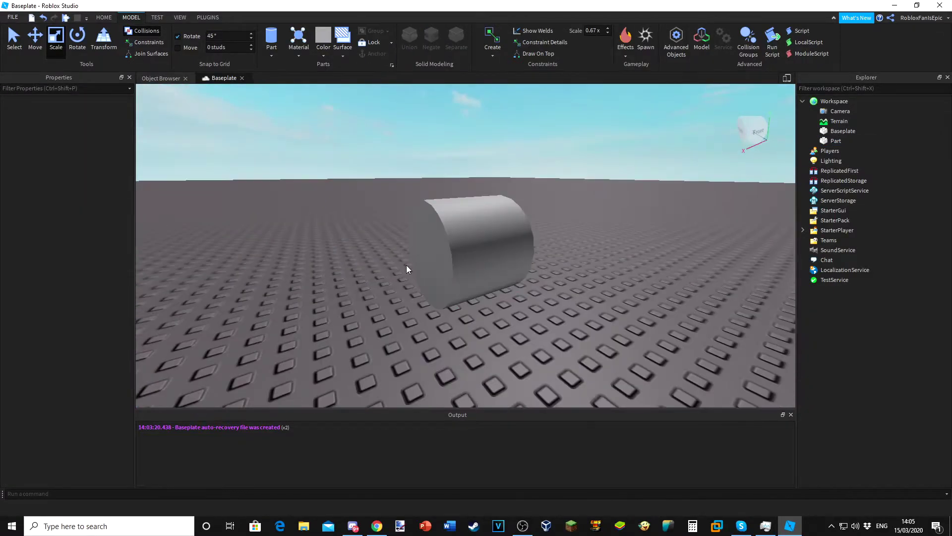
# Colour the cylinder black and adjust its size to about 4 by 4.66 by 4.64 studs.
pyautogui.click(425, 255)
pyautogui.click(86, 114)
pyautogui.click(16, 300)
pyautogui.click(310, 273)
pyautogui.moveTo(322, 272); pyautogui.dragTo(390, 258, button='right')
pyautogui.moveTo(397, 167); pyautogui.dragTo(340, 484)
pyautogui.click(446, 268)
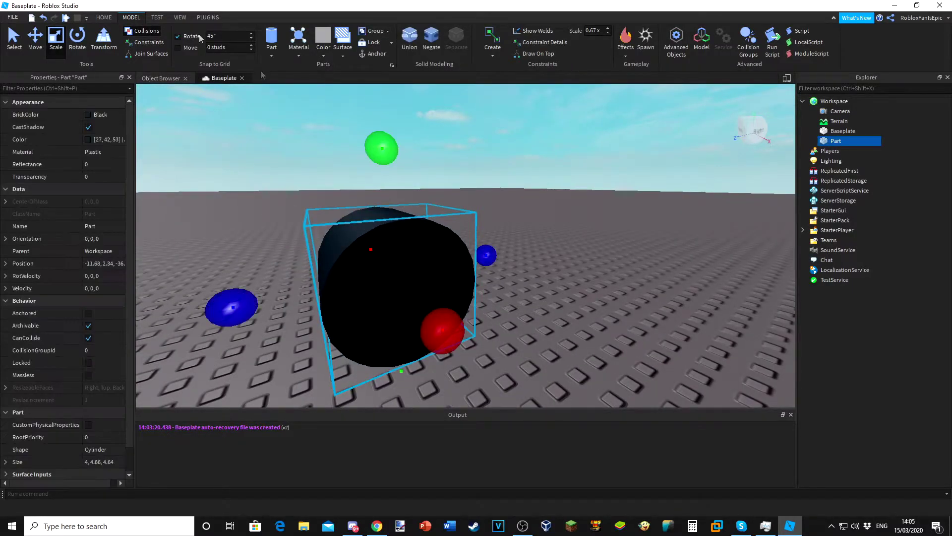
# Delete the black cylinder from the baseplate.
pyautogui.click(370, 201)
pyautogui.press('a')
pyautogui.click(540, 262)
pyautogui.press('Delete')
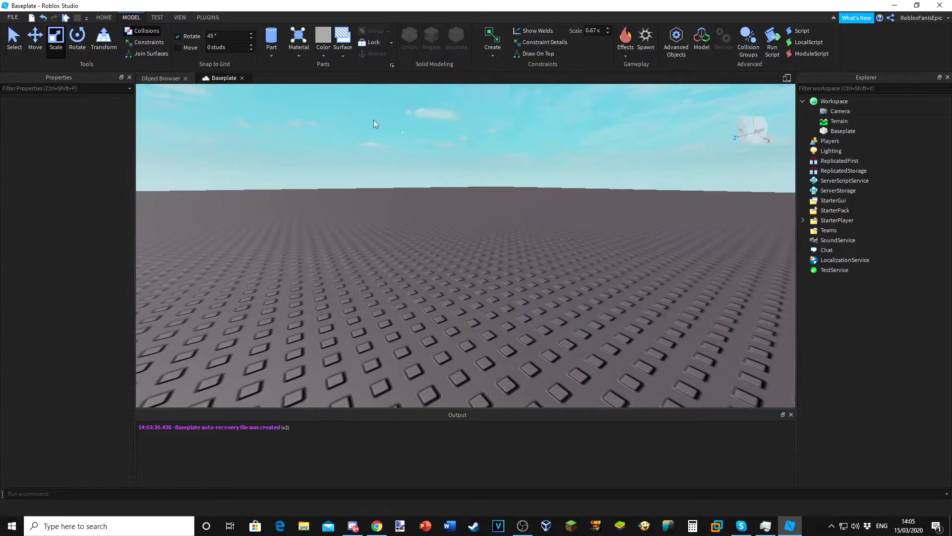
# Insert a block part on the baseplate and select it.
pyautogui.click(294, 54)
pyautogui.click(488, 215)
pyautogui.moveTo(489, 214); pyautogui.dragTo(526, 258, button='right')
pyautogui.click(286, 66)
pyautogui.moveTo(318, 157); pyautogui.dragTo(504, 280, button='right')
pyautogui.click(423, 180)
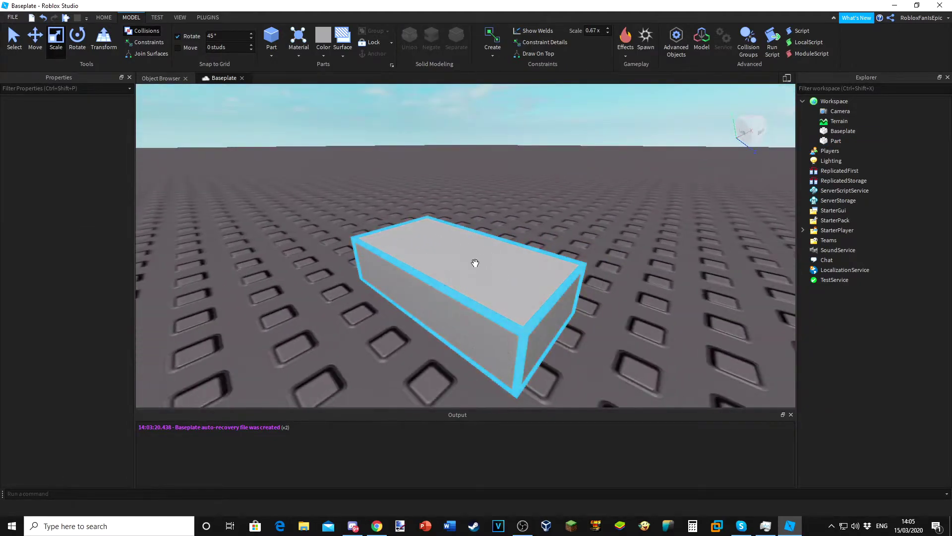
pyautogui.click(475, 263)
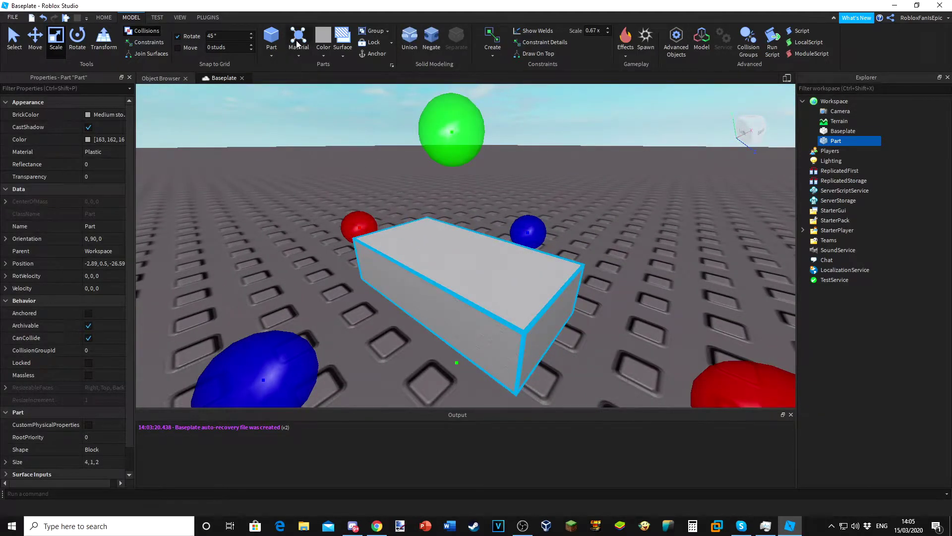
# Set the block's material to Brick.
pyautogui.click(296, 57)
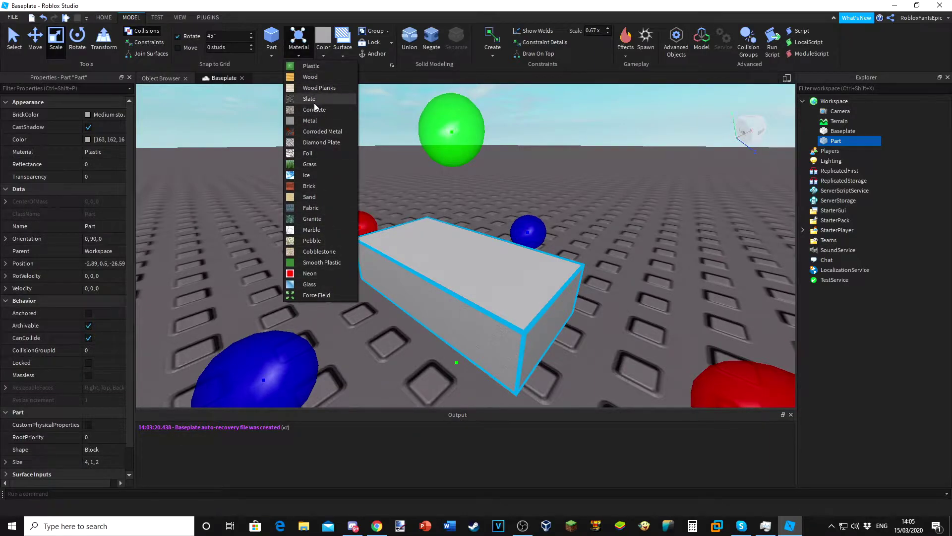
pyautogui.click(304, 188)
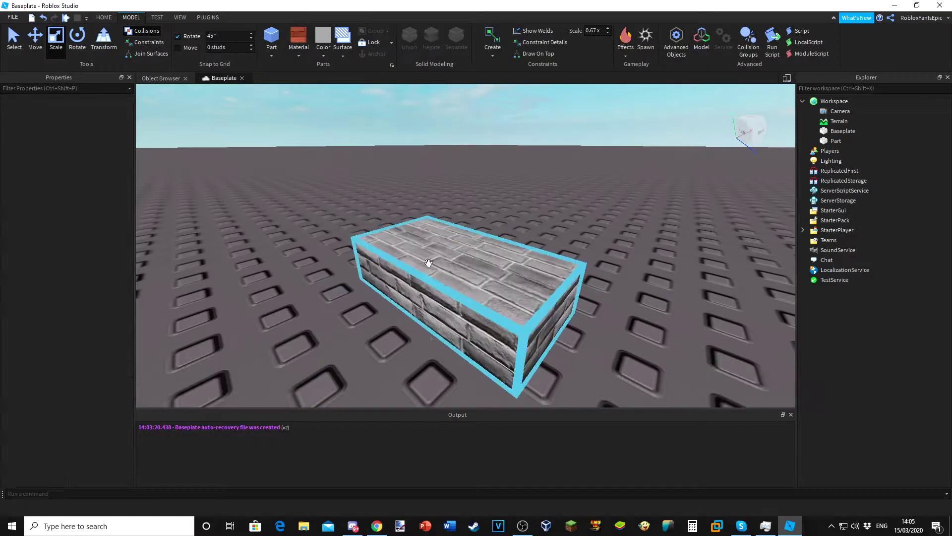
pyautogui.click(614, 363)
# Shift the brick block slightly across the baseplate and rotate it by 90 degrees.
pyautogui.moveTo(445, 264); pyautogui.dragTo(478, 257)
pyautogui.hotkey('ctrl', 'r')
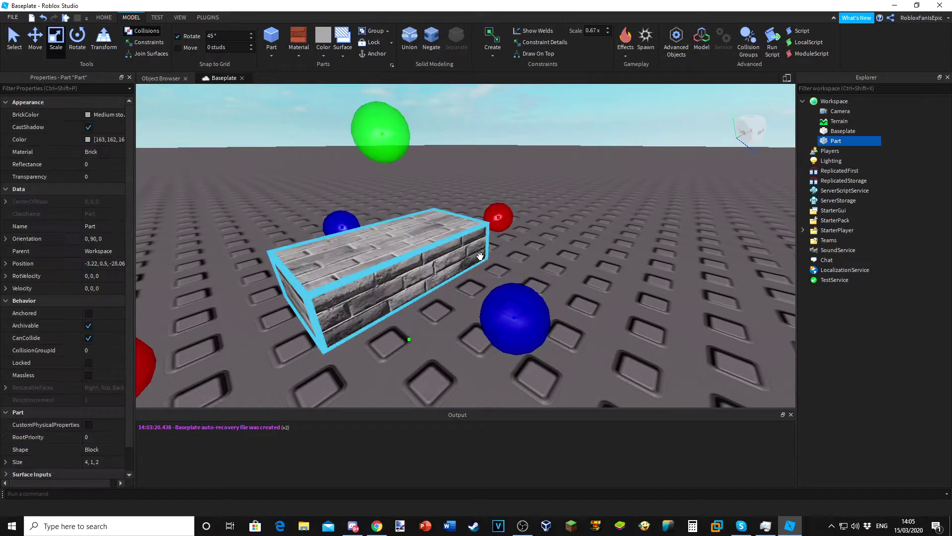
pyautogui.moveTo(478, 257); pyautogui.dragTo(485, 260, button='right')
pyautogui.hotkey('ctrl', 'd')
pyautogui.hotkey('ctrl', 'd')
pyautogui.hotkey('ctrl', 'd')
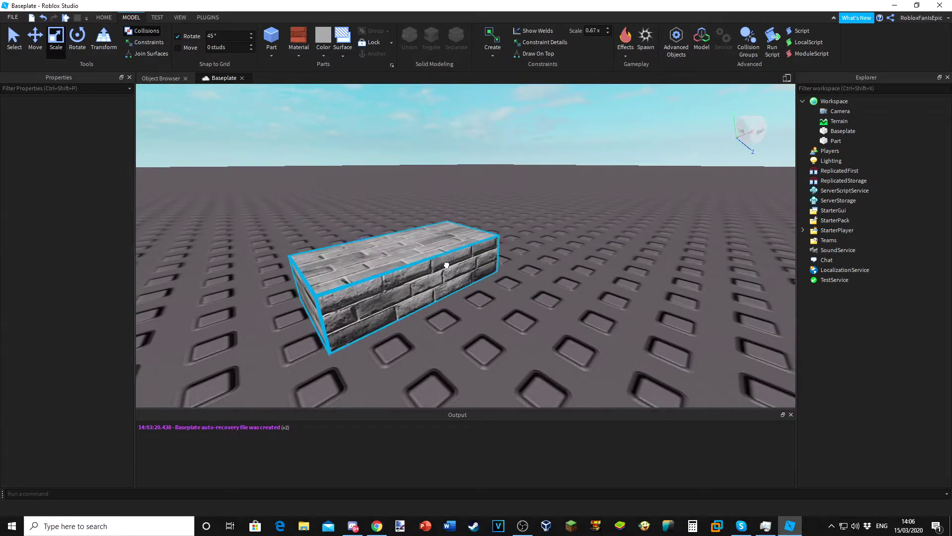
# Change the block's material to Concrete.
pyautogui.click(446, 265)
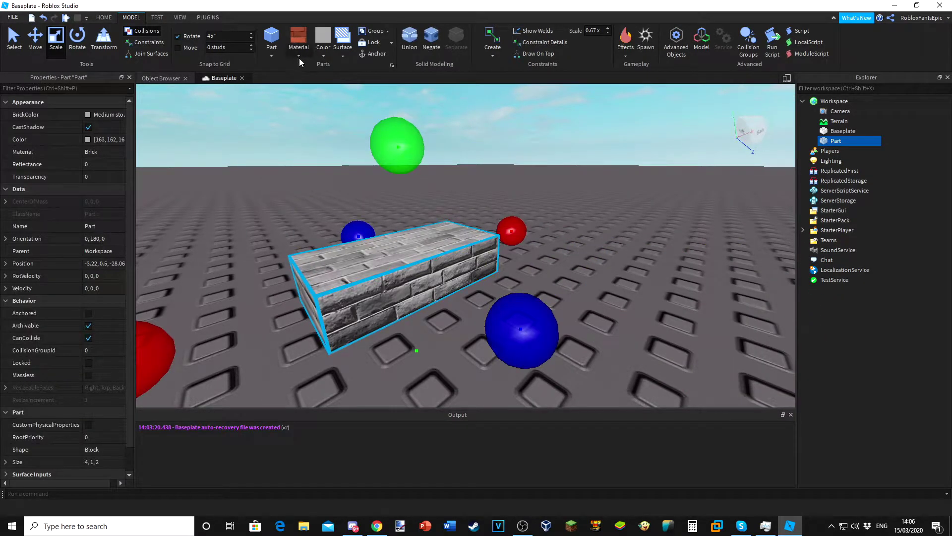
pyautogui.click(299, 56)
pyautogui.click(308, 104)
# Scale the concrete block into a wall about 7.38 studs high and 18.31 studs long.
pyautogui.scroll(5, 408, 349)
pyautogui.moveTo(421, 371); pyautogui.dragTo(573, 217)
pyautogui.hotkey('ctrl', 'r')
pyautogui.moveTo(548, 155); pyautogui.dragTo(549, 102)
pyautogui.moveTo(523, 192); pyautogui.dragTo(523, 191, button='right')
pyautogui.scroll(-4, 523, 191)
pyautogui.moveTo(392, 188); pyautogui.dragTo(390, 132)
pyautogui.moveTo(433, 255); pyautogui.dragTo(434, 255, button='right')
# Duplicate the concrete wall and place the copy on the baseplate near the original.
pyautogui.hotkey('ctrl', 'd')
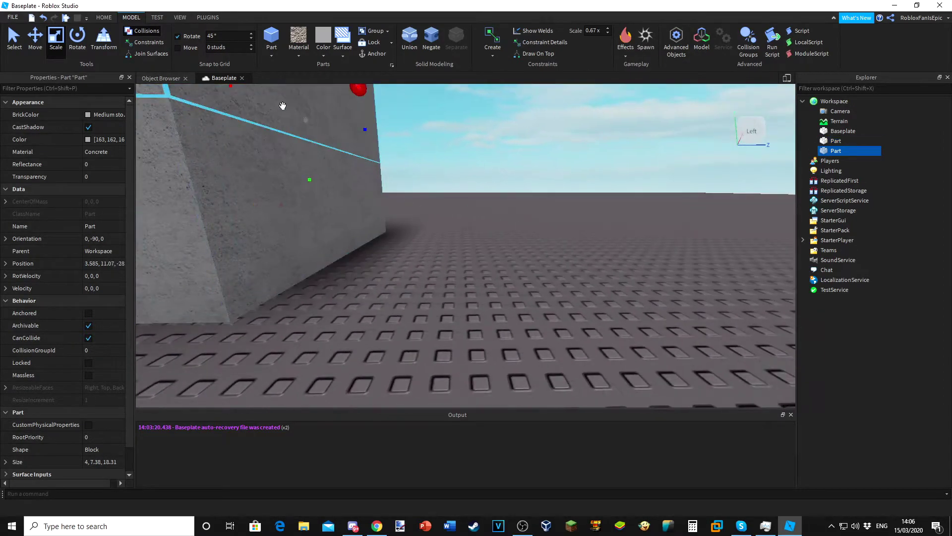
pyautogui.scroll(-10, 531, 168)
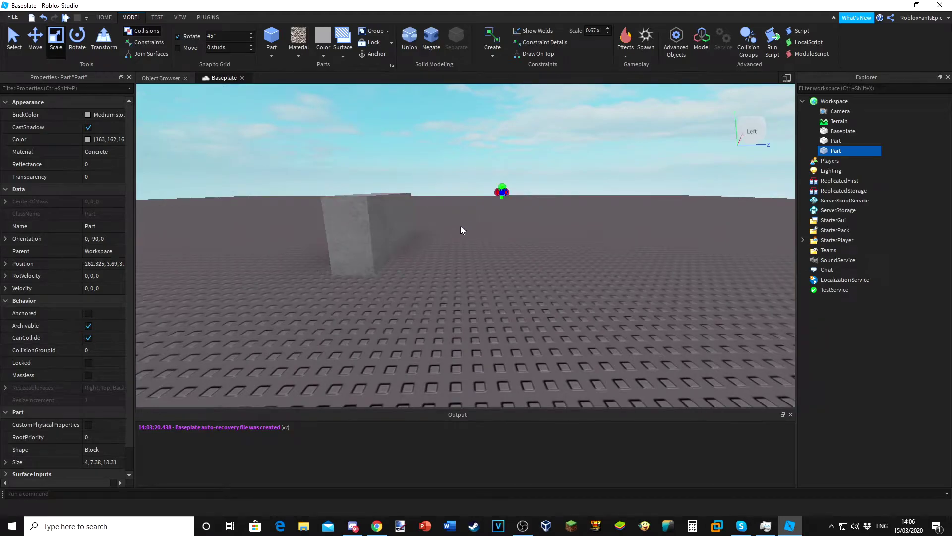
pyautogui.hotkey('ctrl', 's')
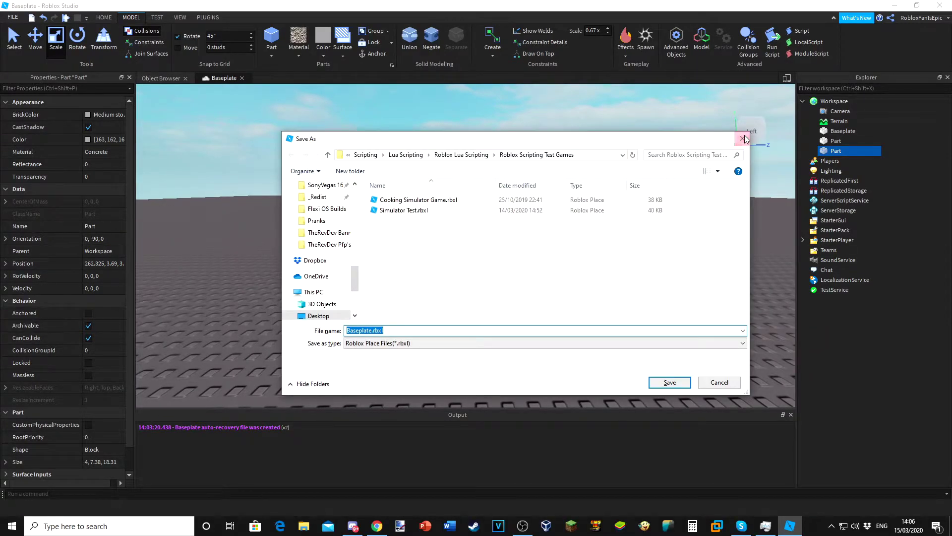
pyautogui.click(742, 138)
pyautogui.click(465, 198)
pyautogui.click(501, 195)
pyautogui.press('f')
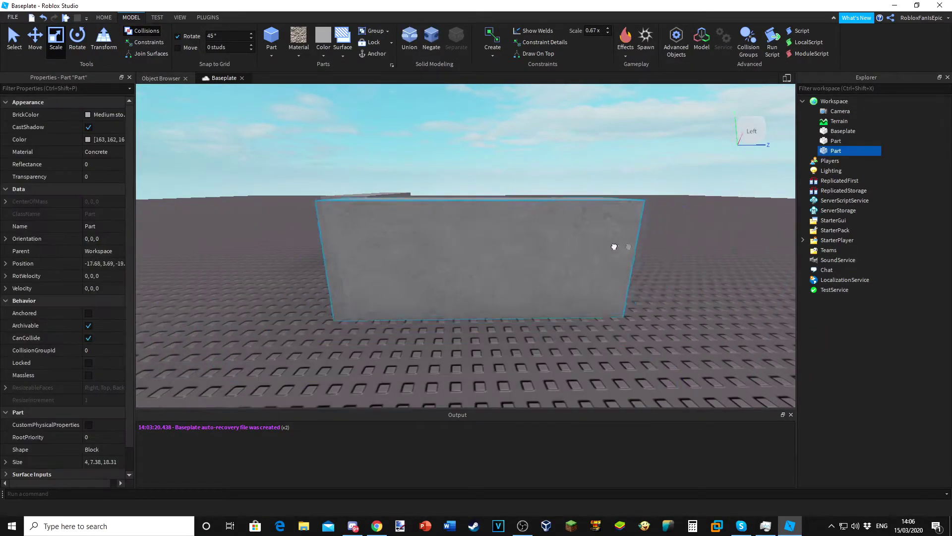
# Set the copied wall's material to Foil and reduce its height and length.
pyautogui.click(293, 50)
pyautogui.click(332, 153)
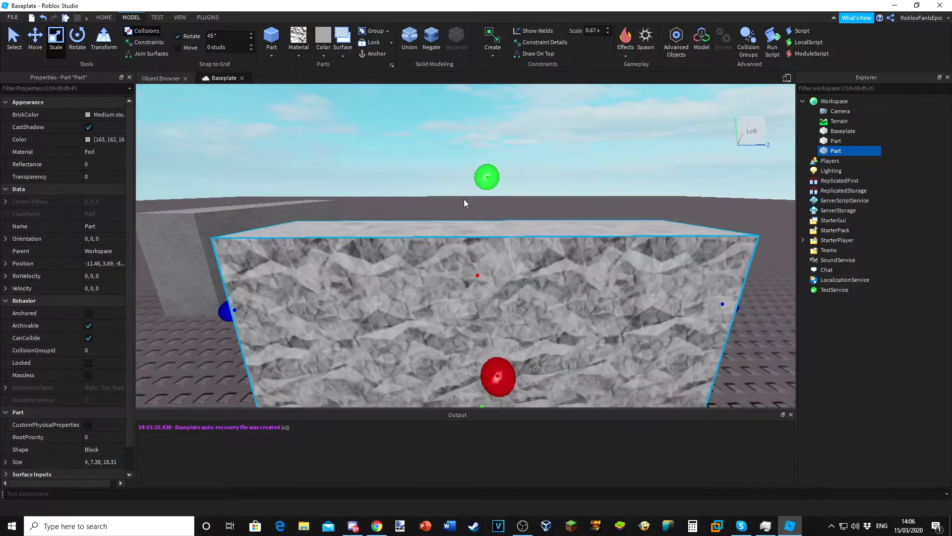
pyautogui.scroll(-5, 463, 198)
pyautogui.moveTo(470, 232); pyautogui.dragTo(395, 261)
pyautogui.moveTo(441, 181); pyautogui.dragTo(443, 287)
pyautogui.moveTo(268, 325); pyautogui.dragTo(460, 325)
pyautogui.click(585, 290)
# Delete both the foil and the concrete walls.
pyautogui.moveTo(585, 290); pyautogui.dragTo(551, 200, button='right')
pyautogui.click(514, 255)
pyautogui.press('Delete')
pyautogui.click(550, 200)
pyautogui.press('Delete')
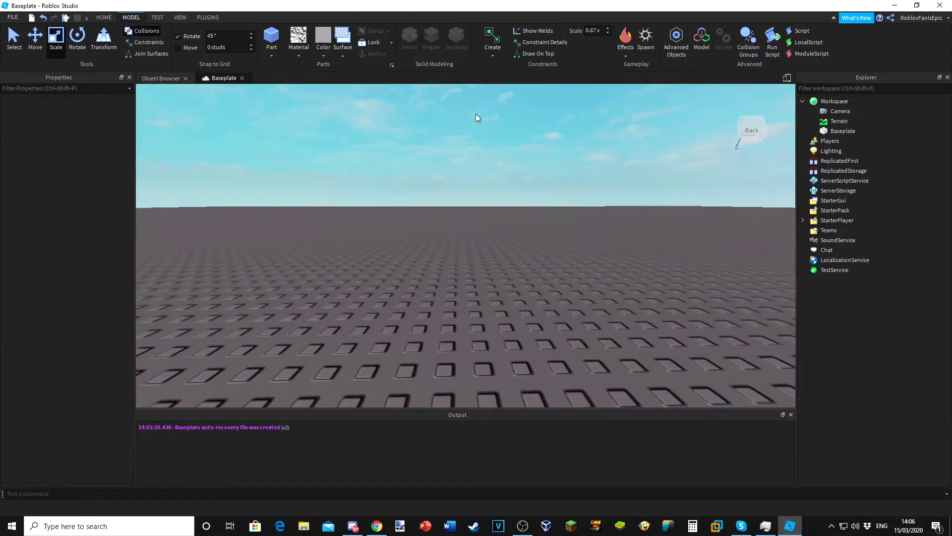
# Reset the default part material to Plastic and insert a new block part on the baseplate.
pyautogui.click(328, 57)
pyautogui.click(298, 54)
pyautogui.click(303, 65)
pyautogui.click(273, 40)
pyautogui.click(307, 158)
pyautogui.moveTo(435, 293); pyautogui.dragTo(455, 284, button='right')
pyautogui.scroll(5, 442, 293)
pyautogui.moveTo(412, 194); pyautogui.dragTo(324, 150, button='right')
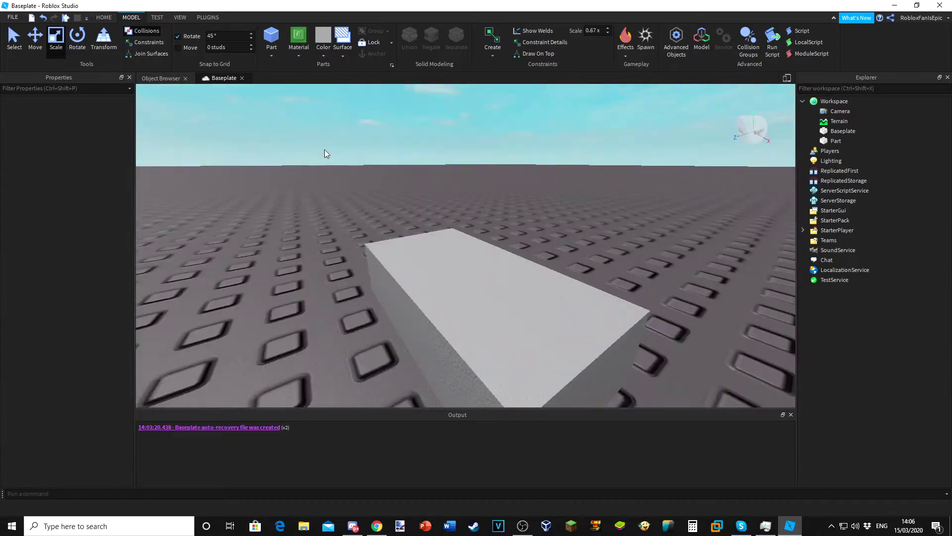
pyautogui.moveTo(324, 149); pyautogui.dragTo(661, 421)
pyautogui.moveTo(572, 223); pyautogui.dragTo(354, 201, button='right')
# Try the Lapis and Bright blue colours on the block, finishing with Electric blue.
pyautogui.click(401, 257)
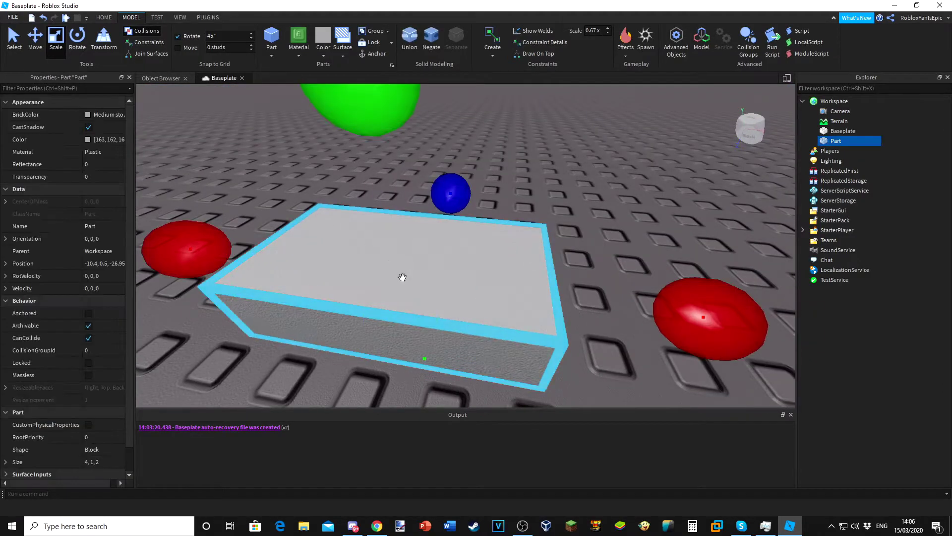
pyautogui.click(324, 55)
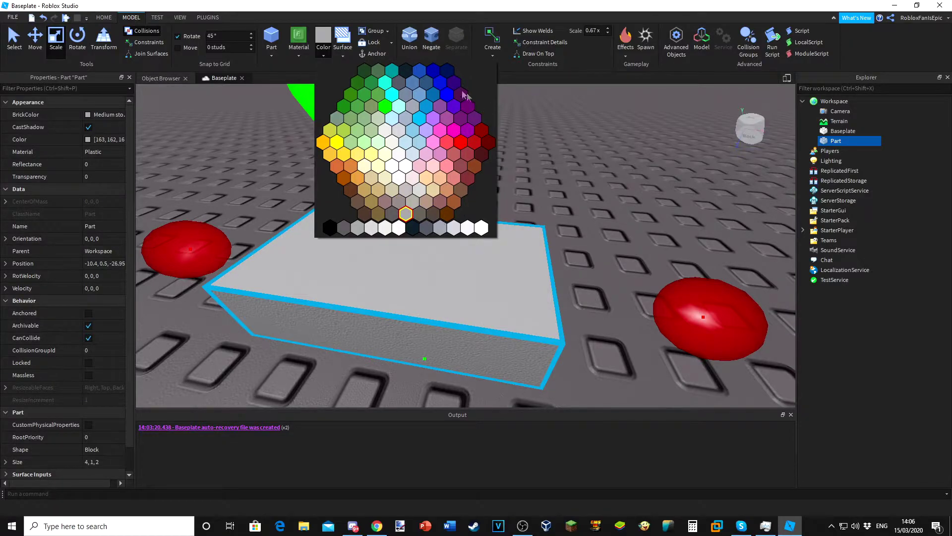
pyautogui.click(444, 96)
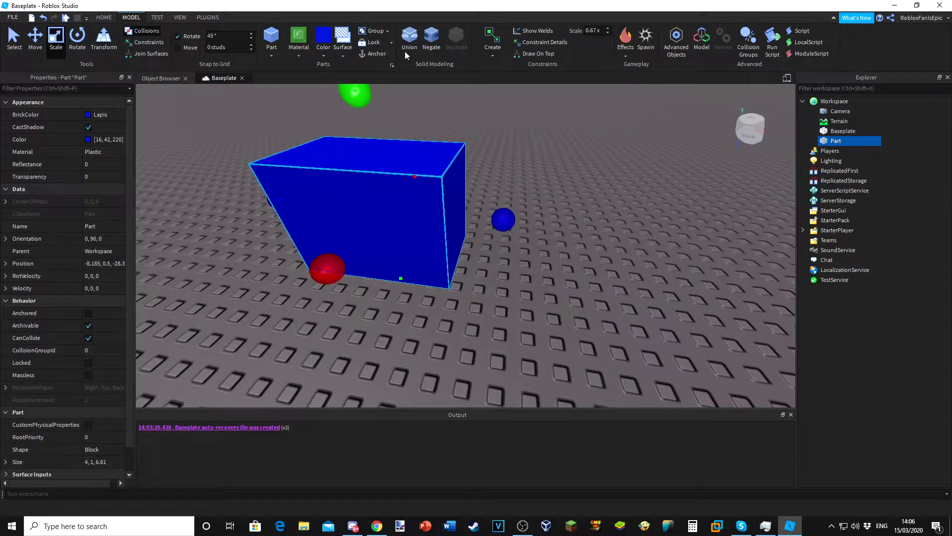
pyautogui.click(324, 55)
pyautogui.click(440, 106)
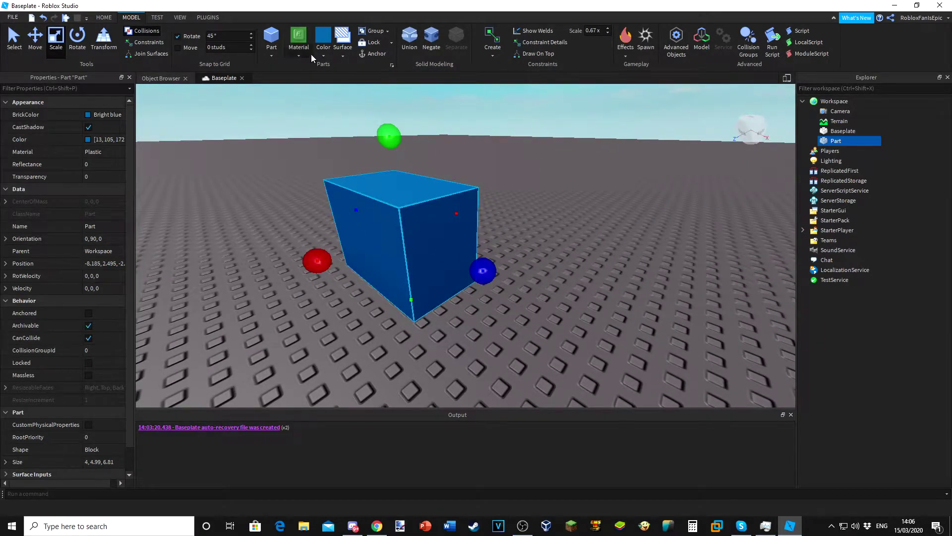
pyautogui.click(323, 55)
pyautogui.click(426, 107)
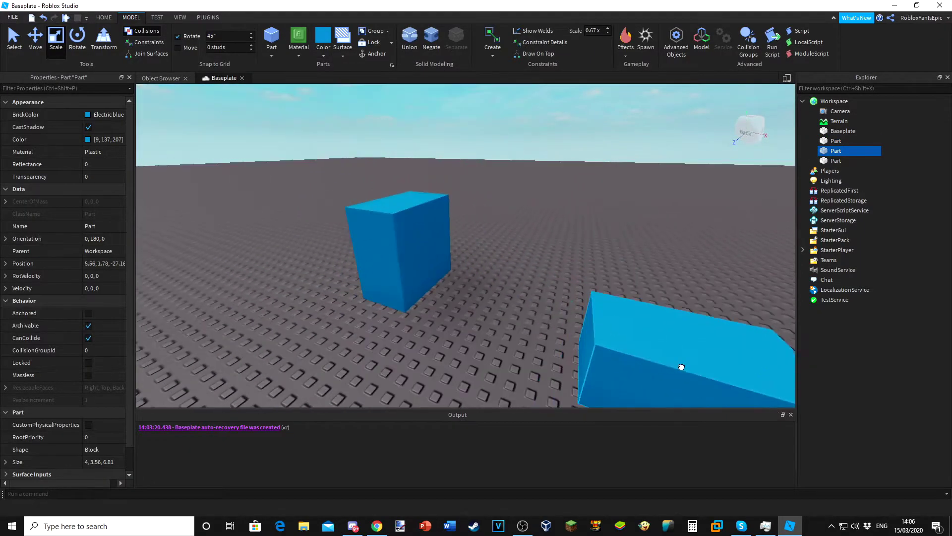
# Colour the outer block copy yellow and the middle block dark orange.
pyautogui.click(680, 365)
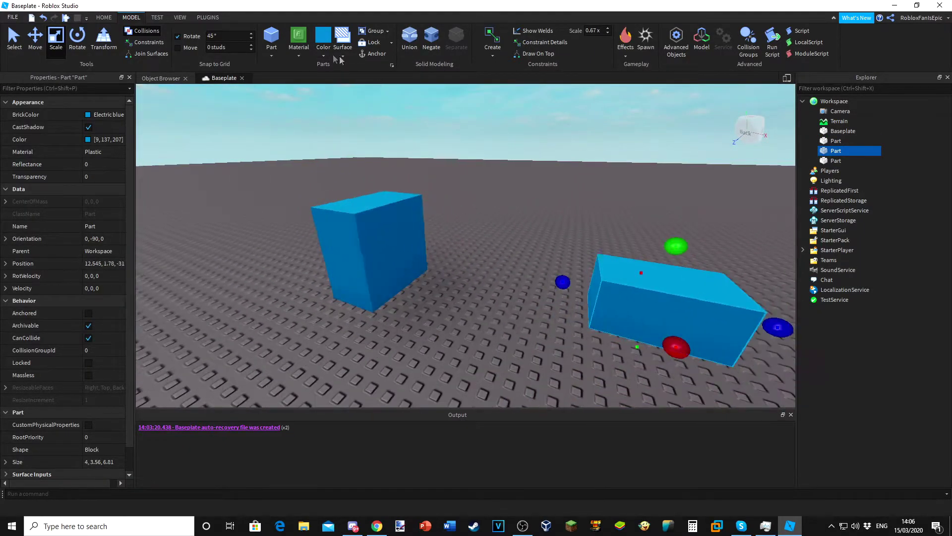
pyautogui.click(324, 49)
pyautogui.click(323, 143)
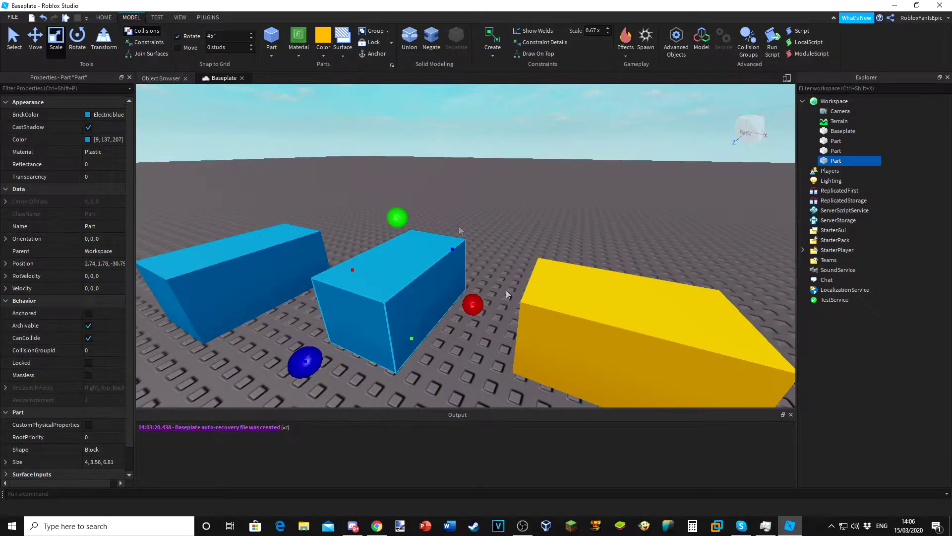
pyautogui.click(325, 52)
pyautogui.click(345, 178)
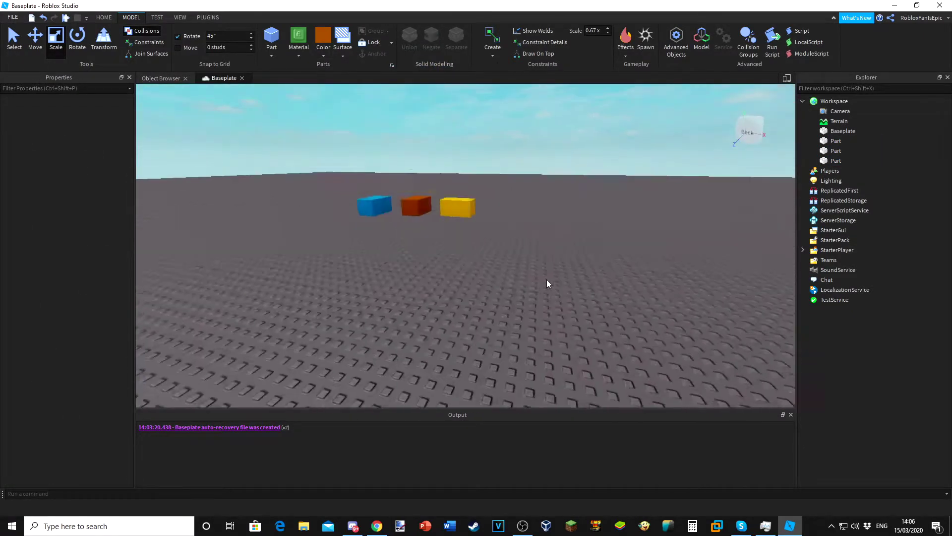
# Delete all three coloured blocks and reset the default part colour to grey.
pyautogui.moveTo(538, 304); pyautogui.dragTo(274, 181)
pyautogui.press('Delete')
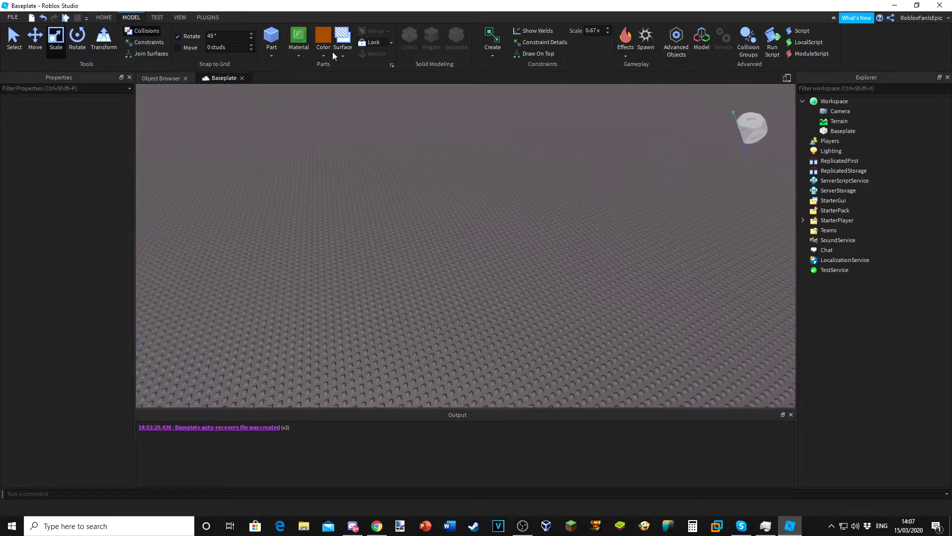
pyautogui.click(330, 55)
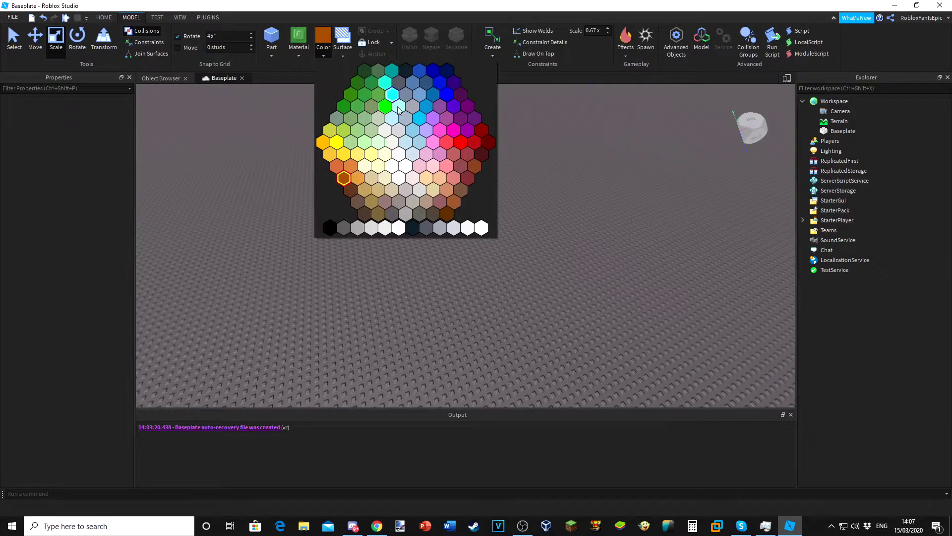
pyautogui.click(410, 213)
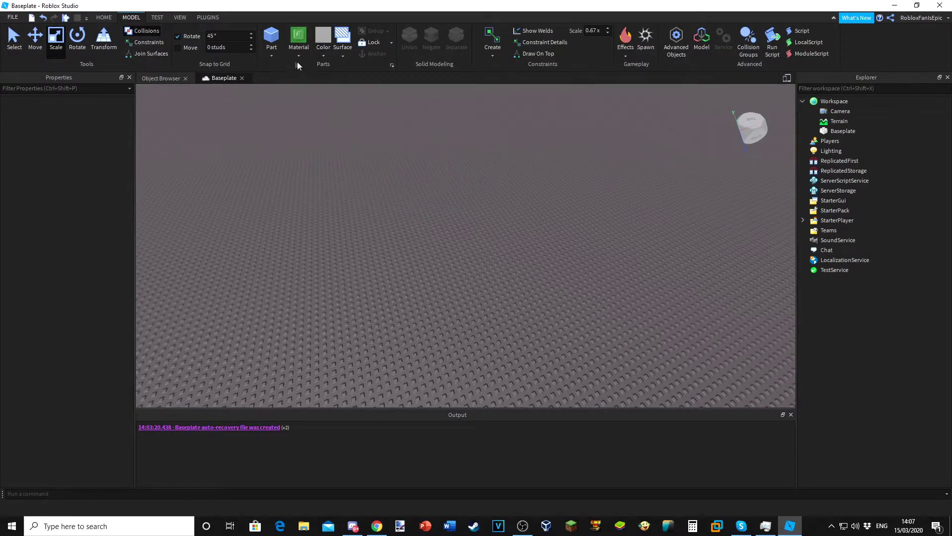
# Insert a block part, rotate it by 90° and place it on the baseplate.
pyautogui.click(271, 34)
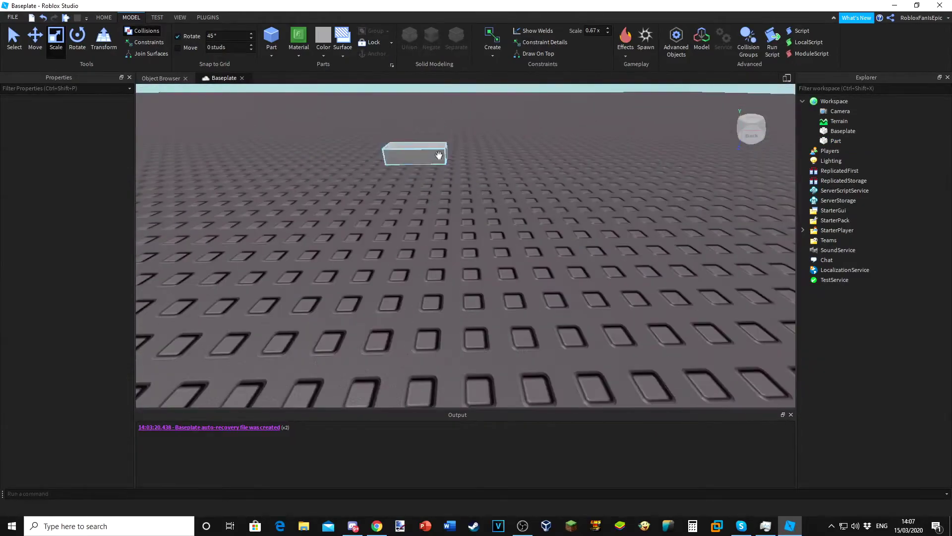
pyautogui.hotkey('ctrl', 'r')
pyautogui.moveTo(439, 156); pyautogui.dragTo(362, 195)
pyautogui.moveTo(362, 196); pyautogui.dragTo(362, 192, button='right')
# Duplicate the block twice and set the copies side by side in a spaced row.
pyautogui.hotkey('ctrl', 'd')
pyautogui.hotkey('ctrl', 'd')
pyautogui.hotkey('ctrl', '2')
pyautogui.moveTo(418, 243); pyautogui.dragTo(439, 266)
pyautogui.moveTo(364, 260); pyautogui.dragTo(502, 247)
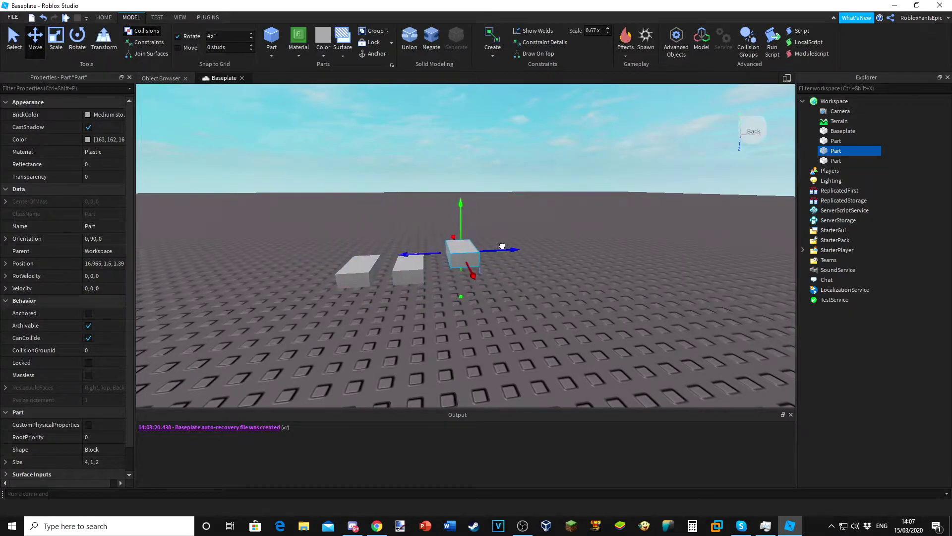
# Select all three blocks on the baseplate and group them into one model.
pyautogui.moveTo(273, 214); pyautogui.dragTo(566, 314)
pyautogui.click(539, 277)
pyautogui.moveTo(540, 273); pyautogui.dragTo(540, 274, button='right')
pyautogui.moveTo(591, 192); pyautogui.dragTo(397, 332)
pyautogui.click(500, 210)
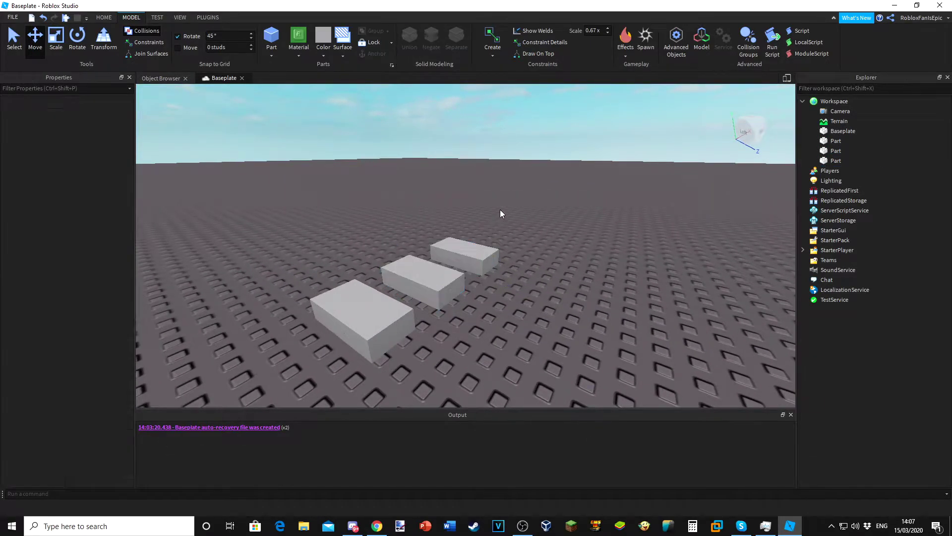
pyautogui.moveTo(436, 182); pyautogui.dragTo(435, 181, button='right')
pyautogui.press('d')
pyautogui.moveTo(435, 180); pyautogui.dragTo(647, 411)
pyautogui.press('d')
pyautogui.click(541, 201)
pyautogui.click(431, 226)
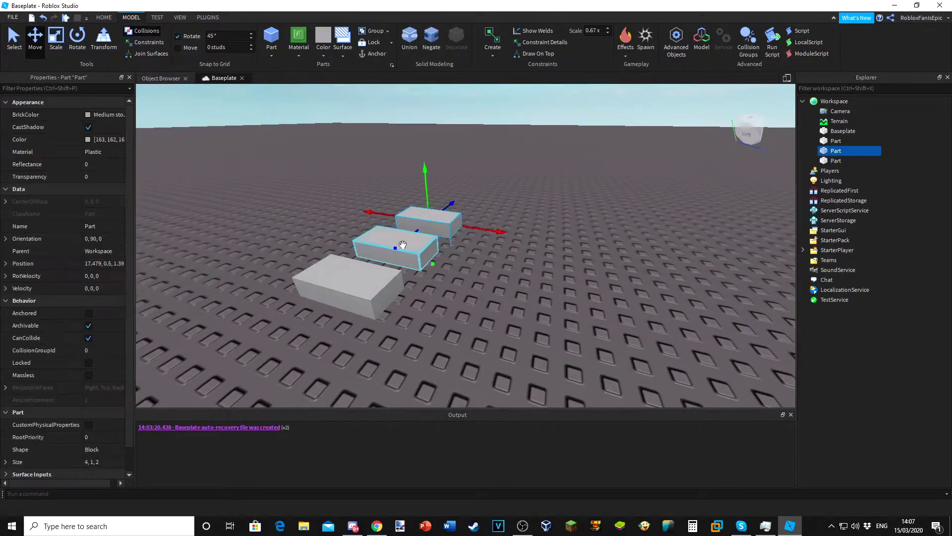
pyautogui.keyDown('ctrl'); pyautogui.click(350, 290); pyautogui.keyUp('ctrl')
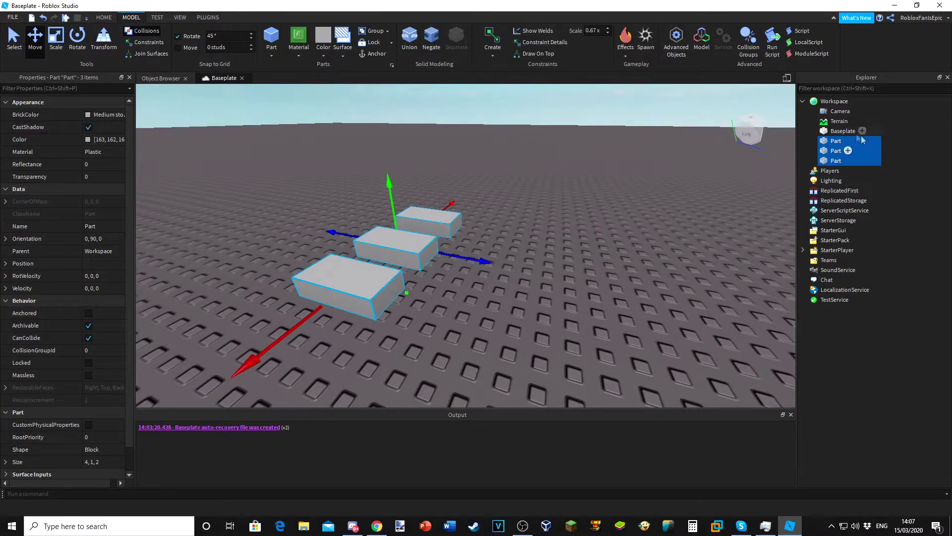
pyautogui.click(385, 32)
# Move the grouped blocks together a short distance across the baseplate.
pyautogui.click(459, 207)
pyautogui.click(400, 230)
pyautogui.click(481, 194)
pyautogui.moveTo(423, 224); pyautogui.dragTo(432, 285)
# Rename the grouped model to Bricks.
pyautogui.click(848, 140)
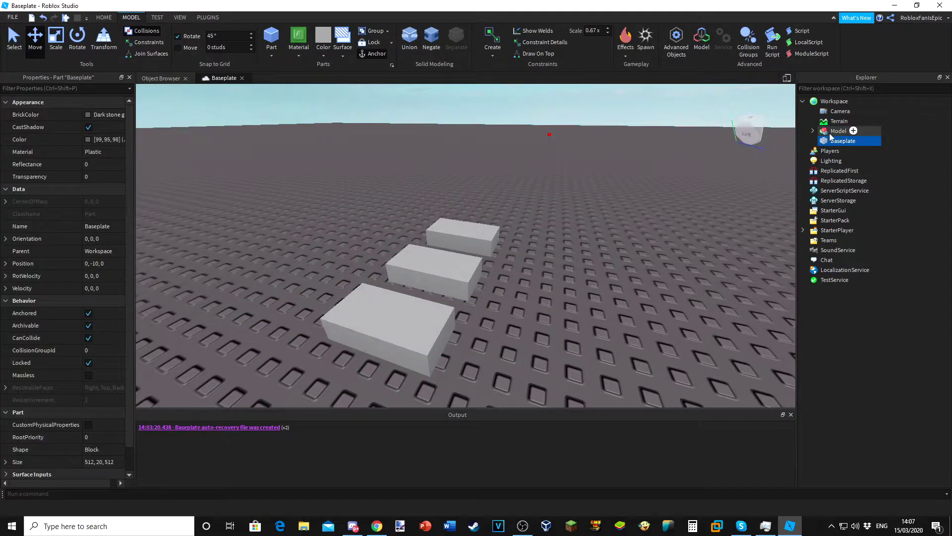
pyautogui.click(827, 132)
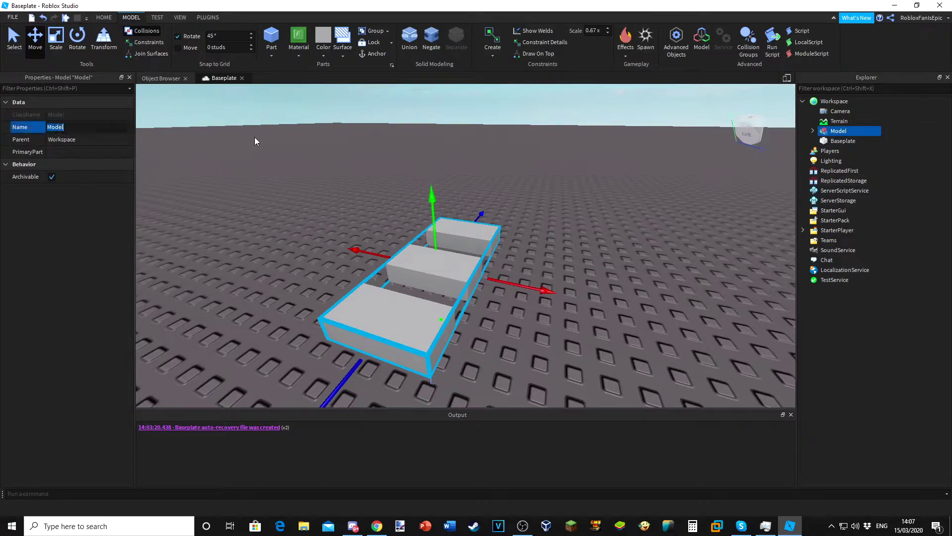
pyautogui.write('Bricks')
pyautogui.press('Return')
pyautogui.click(643, 163)
# Duplicate the Bricks model five times and spread the copies across the baseplate.
pyautogui.click(414, 277)
pyautogui.moveTo(415, 277); pyautogui.dragTo(407, 300, button='right')
pyautogui.hotkey('ctrl', 'd')
pyautogui.hotkey('ctrl', 'd')
pyautogui.hotkey('ctrl', 'd')
pyautogui.hotkey('ctrl', 'd')
pyautogui.hotkey('ctrl', 'd')
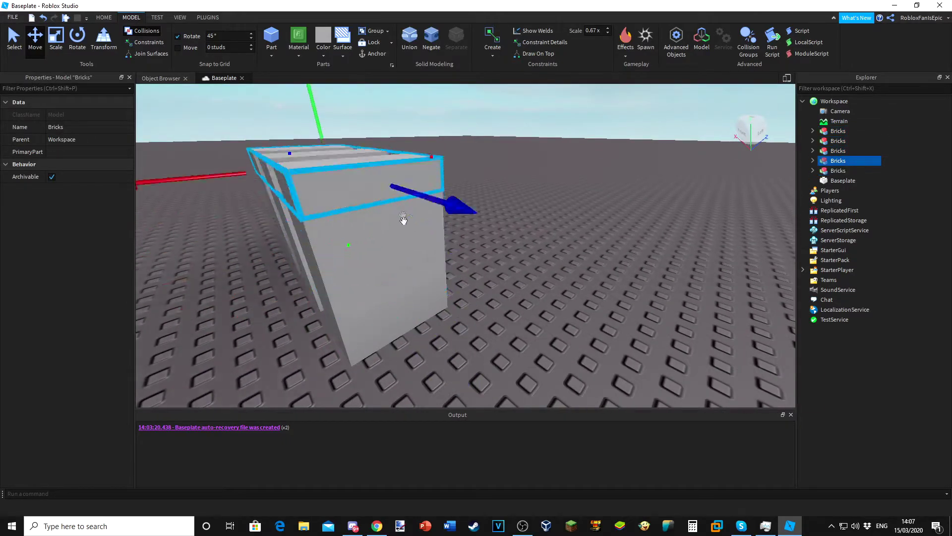
pyautogui.moveTo(374, 212); pyautogui.dragTo(412, 160)
pyautogui.moveTo(399, 239); pyautogui.dragTo(314, 178)
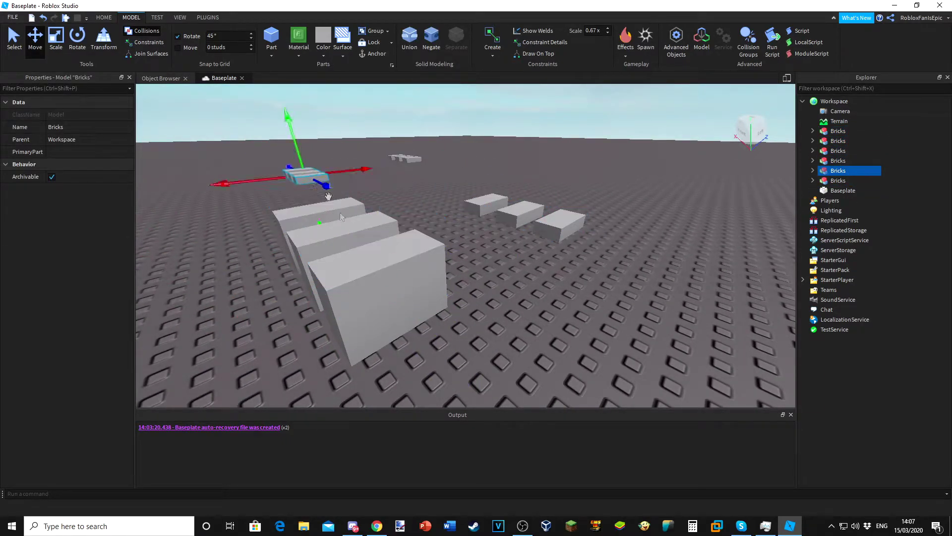
pyautogui.moveTo(385, 258); pyautogui.dragTo(378, 222)
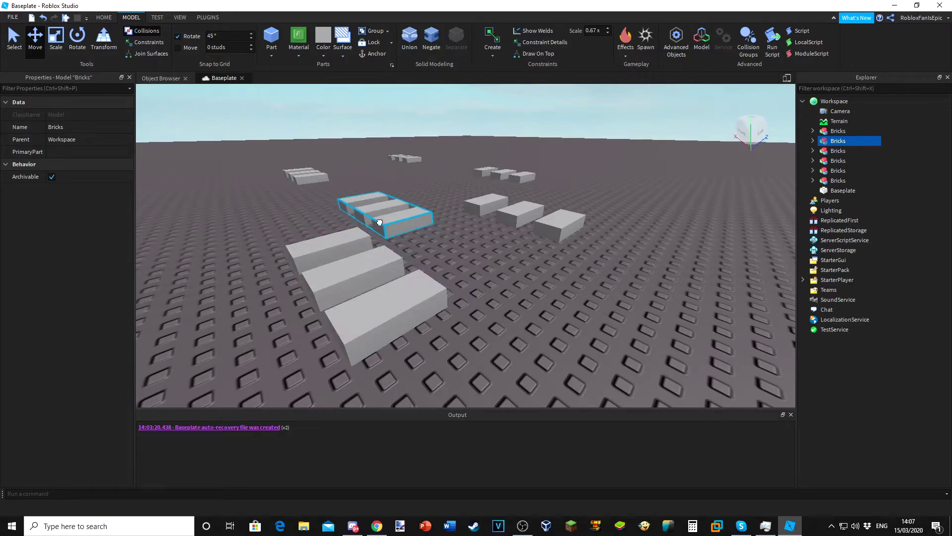
# Group all six Bricks models into one parent model, move it and expand its contents.
pyautogui.click(837, 122)
pyautogui.click(845, 131)
pyautogui.keyDown('shift'); pyautogui.click(837, 181); pyautogui.keyUp('shift')
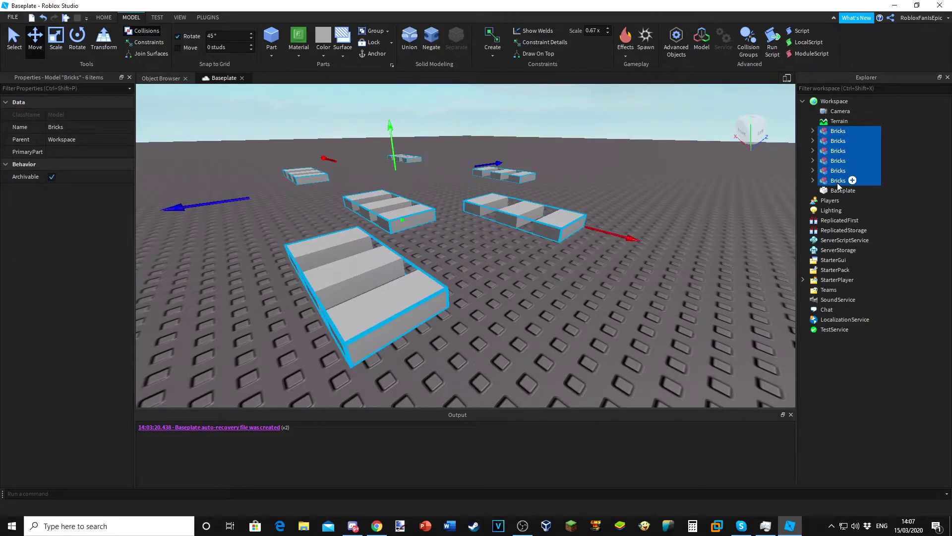
pyautogui.hotkey('ctrl', 'g')
pyautogui.hotkey('ctrl', 'u')
pyautogui.hotkey('ctrl', 'g')
pyautogui.moveTo(433, 272); pyautogui.dragTo(449, 259)
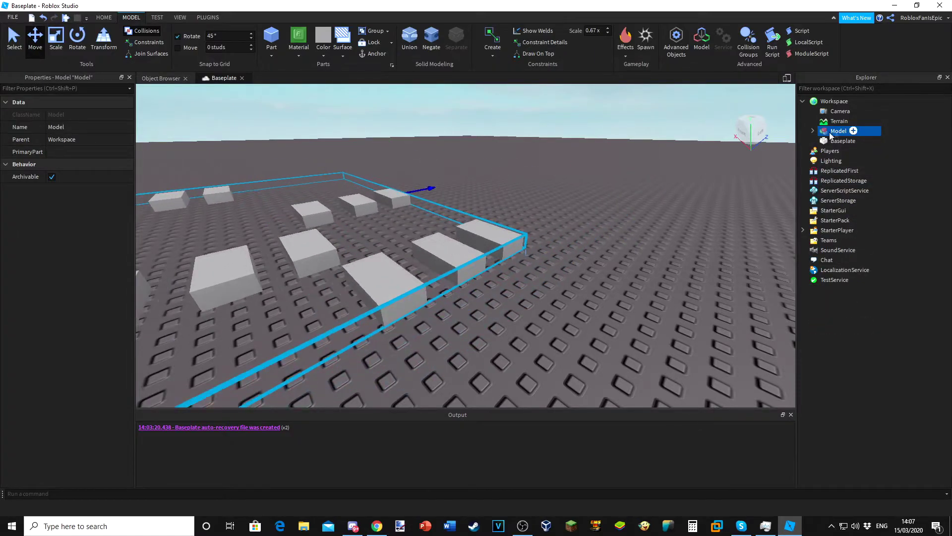
pyautogui.doubleClick(835, 132)
pyautogui.click(813, 130)
# Undo the move and the grouping of the six Bricks models.
pyautogui.hotkey('ctrl', 'z')
pyautogui.click(586, 164)
pyautogui.hotkey('ctrl', 'z')
pyautogui.click(649, 176)
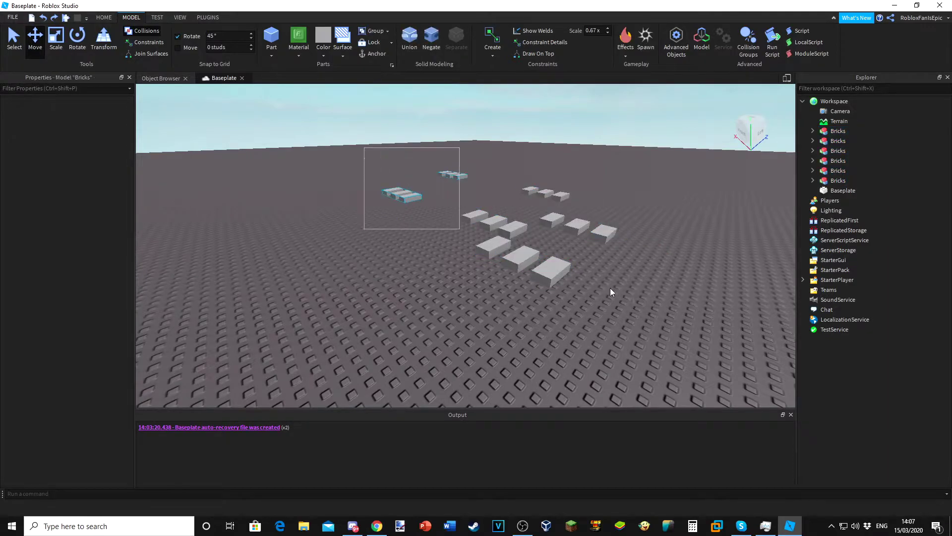
# Select all six Bricks models and ungroup them into individual parts.
pyautogui.moveTo(610, 289); pyautogui.dragTo(706, 332)
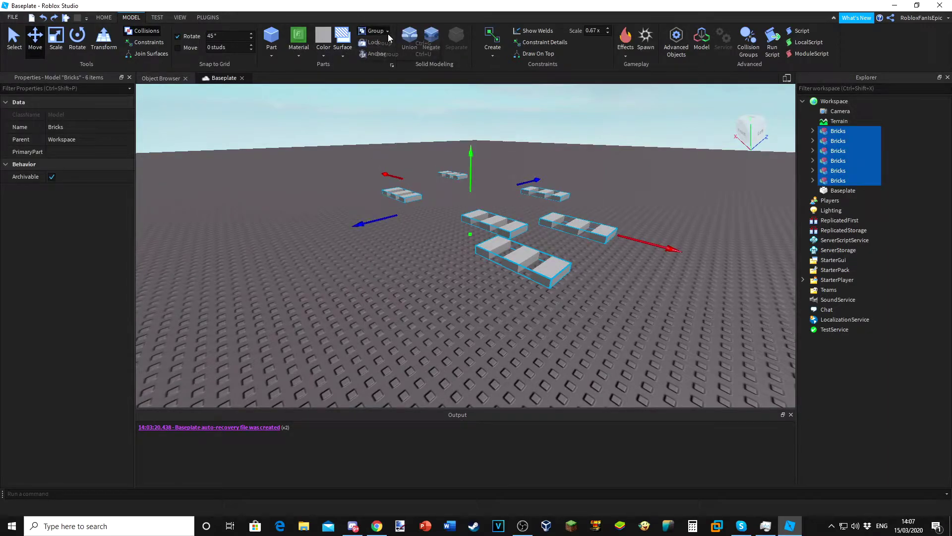
pyautogui.click(387, 55)
pyautogui.click(435, 155)
pyautogui.click(847, 142)
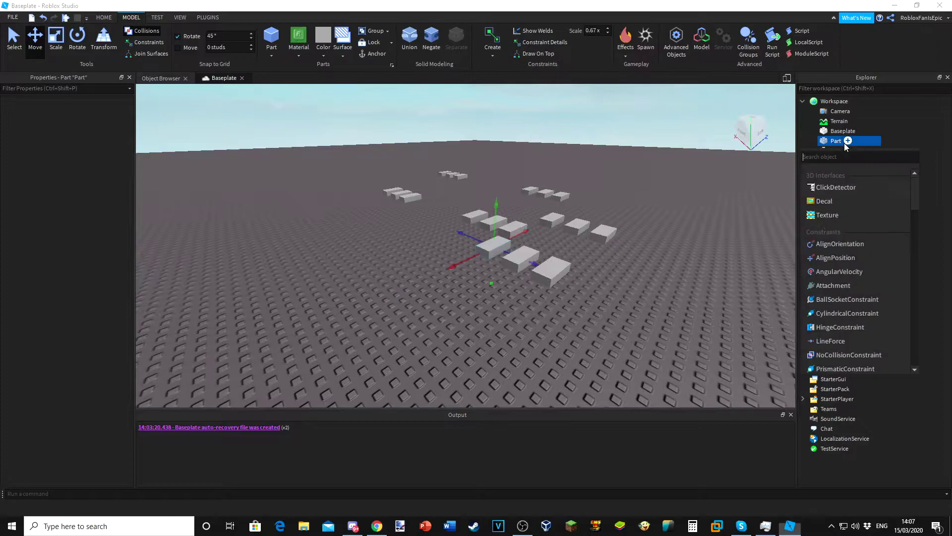
pyautogui.click(778, 209)
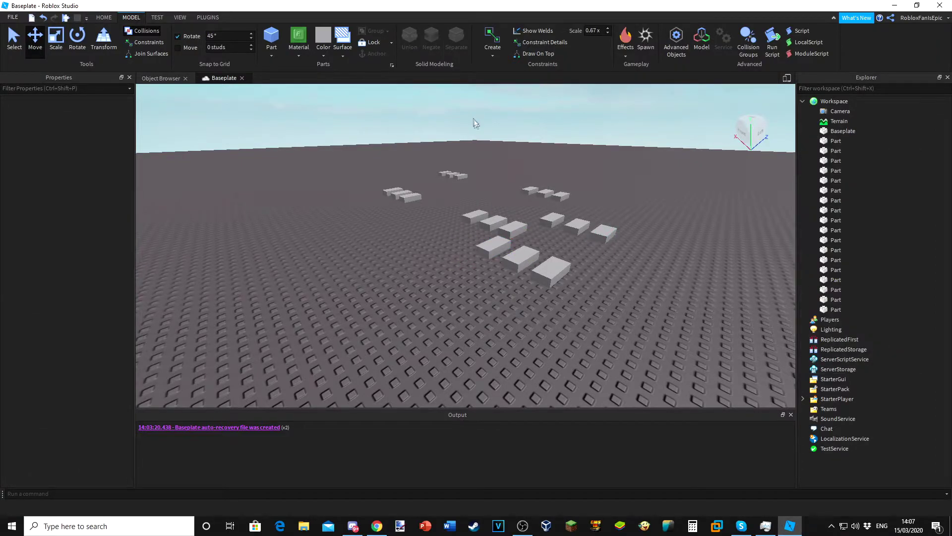
# Undo the ungrouping of the Bricks models.
pyautogui.scroll(-1, 473, 122)
pyautogui.hotkey('ctrl', 'z')
pyautogui.hotkey('ctrl', 'z')
pyautogui.hotkey('ctrl', 'z')
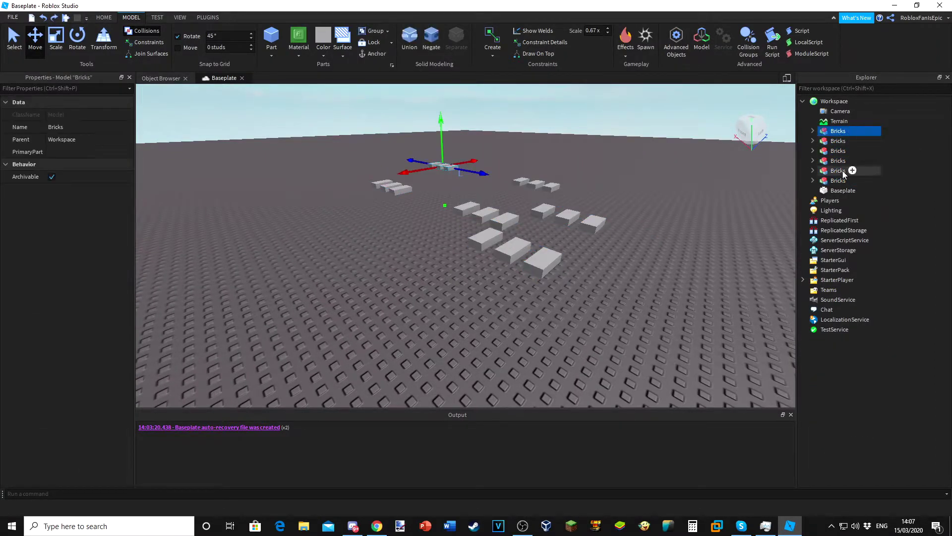
# Group the six Bricks models into one parent model and rename it to Bricks all together.
pyautogui.keyDown('shift'); pyautogui.click(837, 181); pyautogui.keyUp('shift')
pyautogui.hotkey('ctrl', 'g')
pyautogui.click(727, 192)
pyautogui.click(841, 131)
pyautogui.click(812, 131)
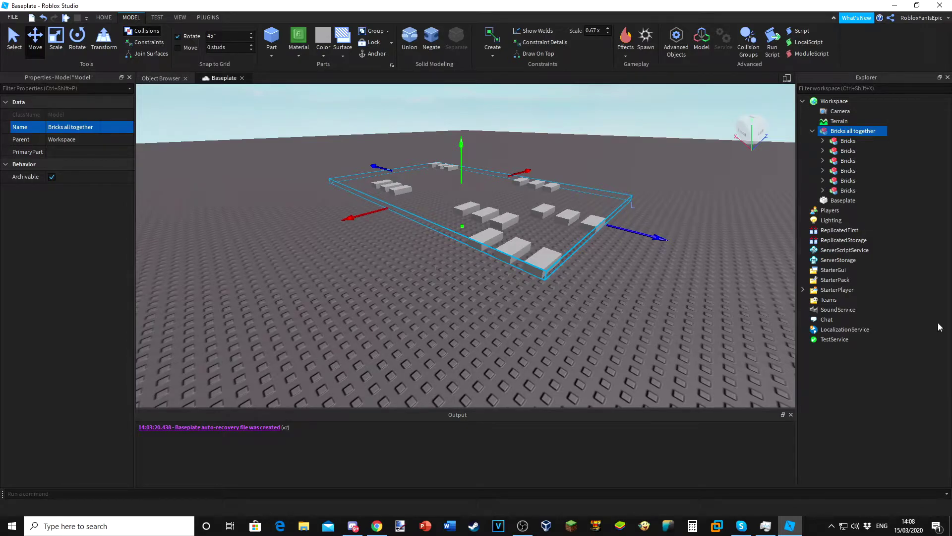
pyautogui.click(812, 131)
pyautogui.click(660, 141)
# Make two copies of the Bricks all together model and place all three apart on the baseplate.
pyautogui.click(535, 250)
pyautogui.click(501, 236)
pyautogui.click(501, 243)
pyautogui.hotkey('ctrl', 'v')
pyautogui.hotkey('ctrl', 'v')
pyautogui.moveTo(501, 248); pyautogui.dragTo(191, 217)
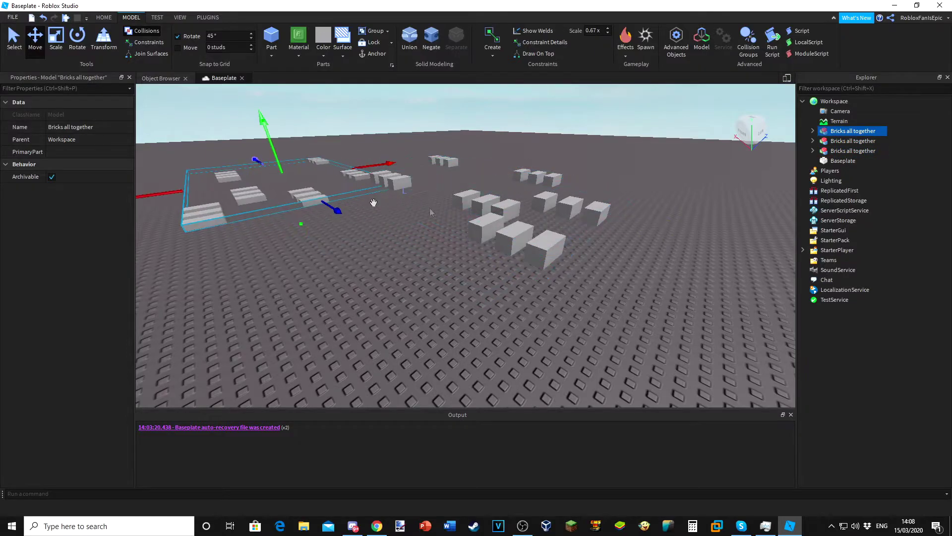
pyautogui.moveTo(535, 230); pyautogui.dragTo(610, 131)
pyautogui.moveTo(511, 225); pyautogui.dragTo(606, 142)
pyautogui.press('f')
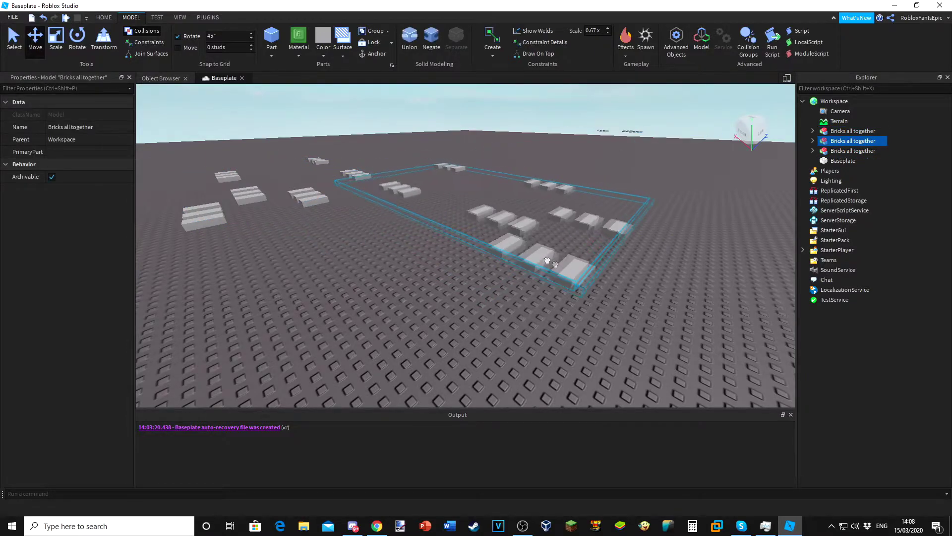
pyautogui.click(610, 140)
pyautogui.moveTo(618, 137); pyautogui.dragTo(574, 186)
# Group the three Bricks all together models into one model and inspect its nested models.
pyautogui.moveTo(264, 139); pyautogui.dragTo(689, 263)
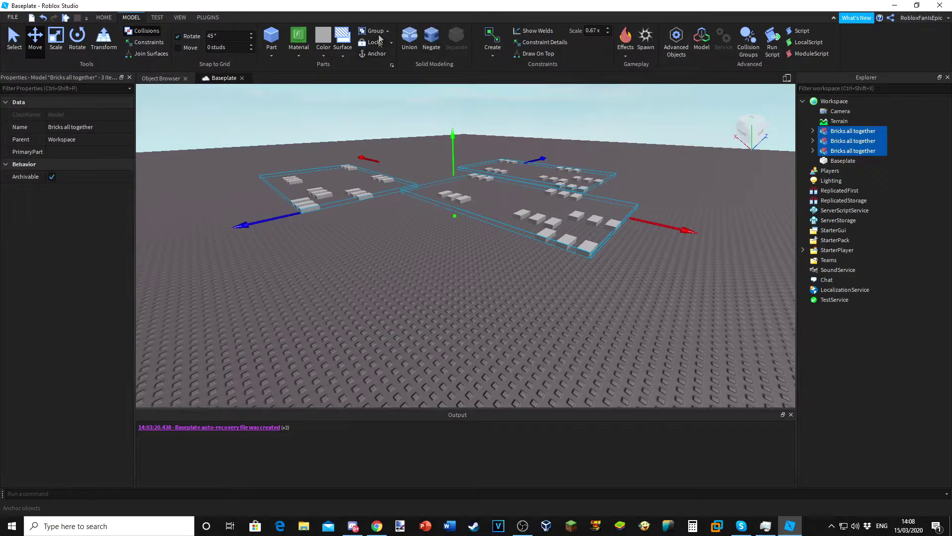
pyautogui.click(374, 31)
pyautogui.click(812, 131)
pyautogui.click(843, 141)
pyautogui.click(843, 161)
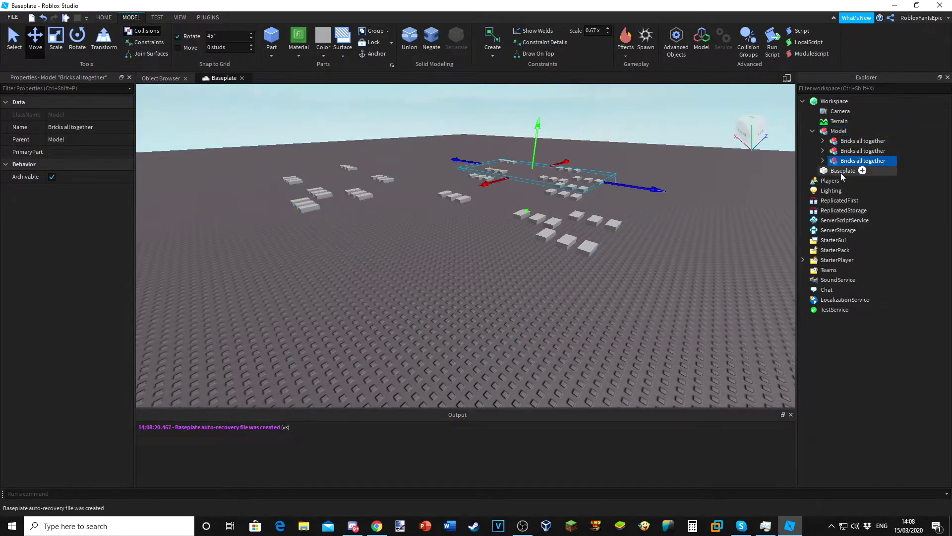
pyautogui.click(843, 151)
pyautogui.click(836, 140)
pyautogui.click(823, 141)
pyautogui.click(822, 141)
# Delete the top-level model containing all the grouped blocks.
pyautogui.click(834, 132)
pyautogui.press('Delete')
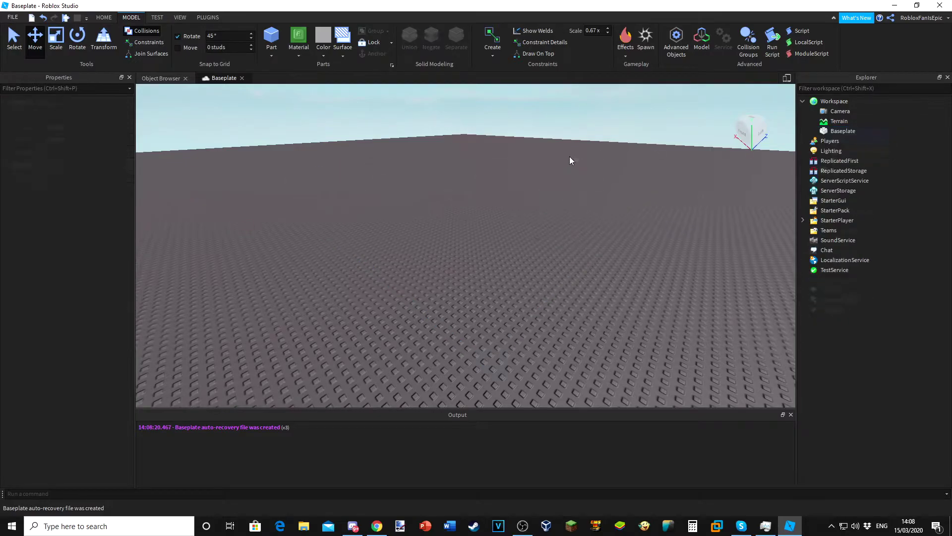
pyautogui.moveTo(557, 162); pyautogui.dragTo(669, 123)
pyautogui.moveTo(608, 213); pyautogui.dragTo(625, 244)
pyautogui.moveTo(624, 244); pyautogui.dragTo(445, 130, button='right')
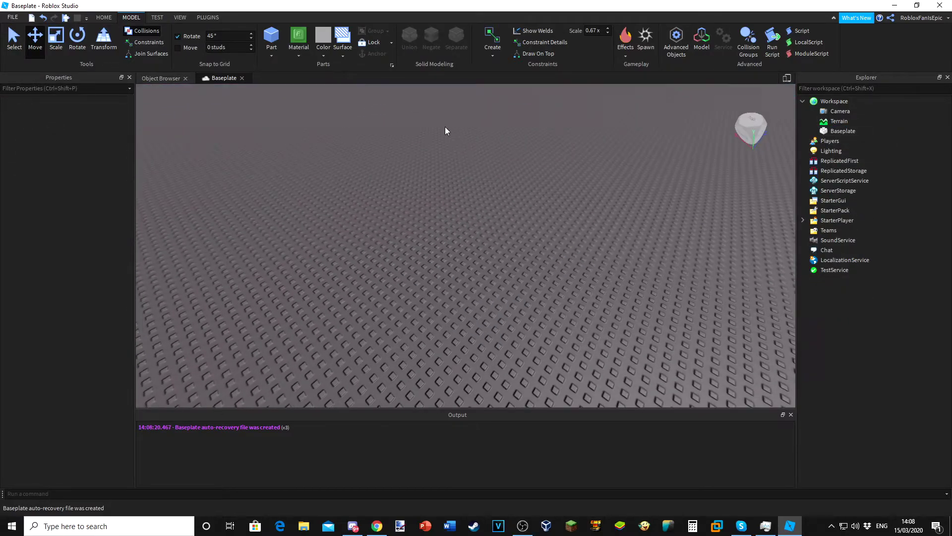
# Insert a new block part, duplicate it twice and spread the three blocks apart on the baseplate.
pyautogui.click(276, 41)
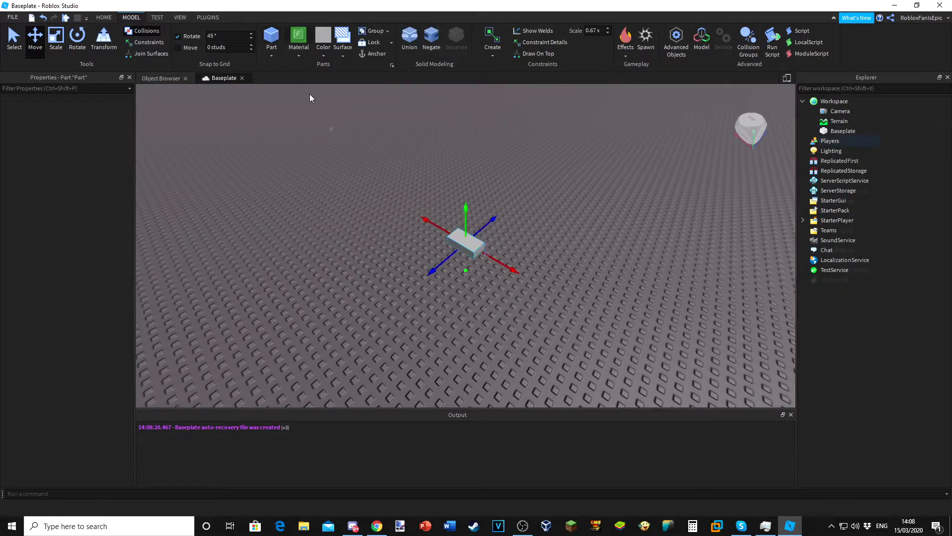
pyautogui.scroll(3, 363, 180)
pyautogui.moveTo(363, 181); pyautogui.dragTo(438, 182, button='right')
pyautogui.click(447, 218)
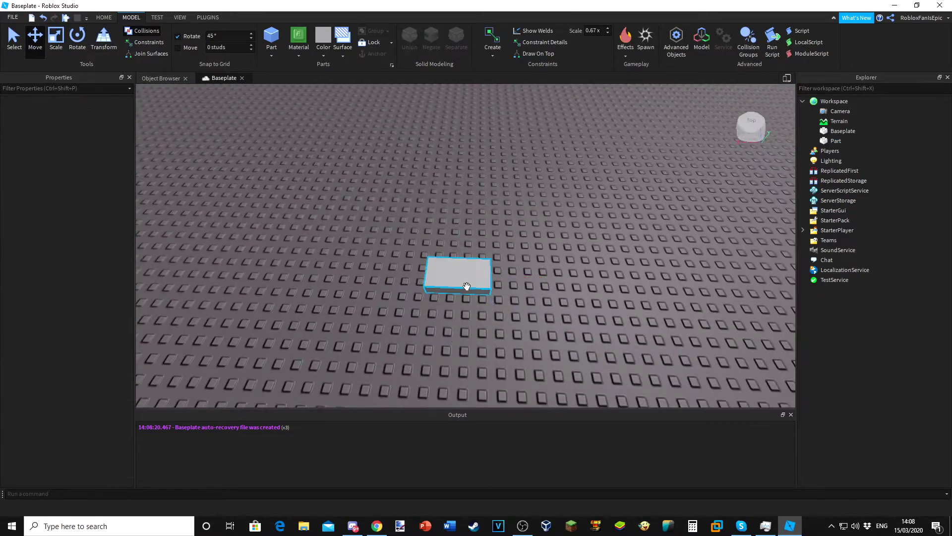
pyautogui.moveTo(466, 286); pyautogui.dragTo(412, 182)
pyautogui.hotkey('ctrl', 'd')
pyautogui.hotkey('ctrl', 'd')
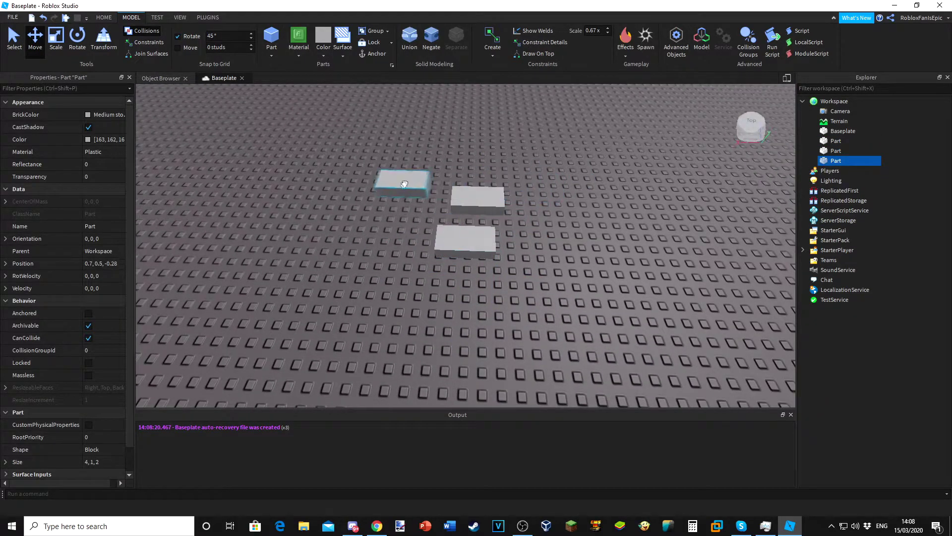
pyautogui.click(474, 237)
pyautogui.moveTo(473, 237); pyautogui.dragTo(561, 271)
# Colour the middle block Br. yellowish green.
pyautogui.click(477, 200)
pyautogui.click(325, 56)
pyautogui.click(343, 129)
pyautogui.click(536, 167)
pyautogui.scroll(3, 537, 167)
pyautogui.moveTo(537, 168); pyautogui.dragTo(516, 200, button='right')
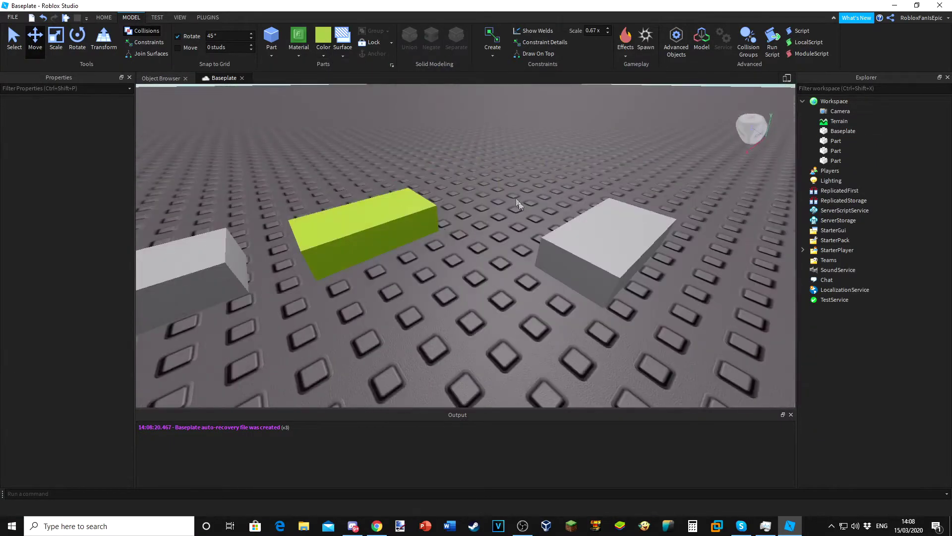
# Delete the grey block beside the green one and undo the deletion.
pyautogui.click(377, 226)
pyautogui.click(272, 206)
pyautogui.click(198, 263)
pyautogui.moveTo(238, 152); pyautogui.dragTo(342, 174, button='right')
pyautogui.press('Delete')
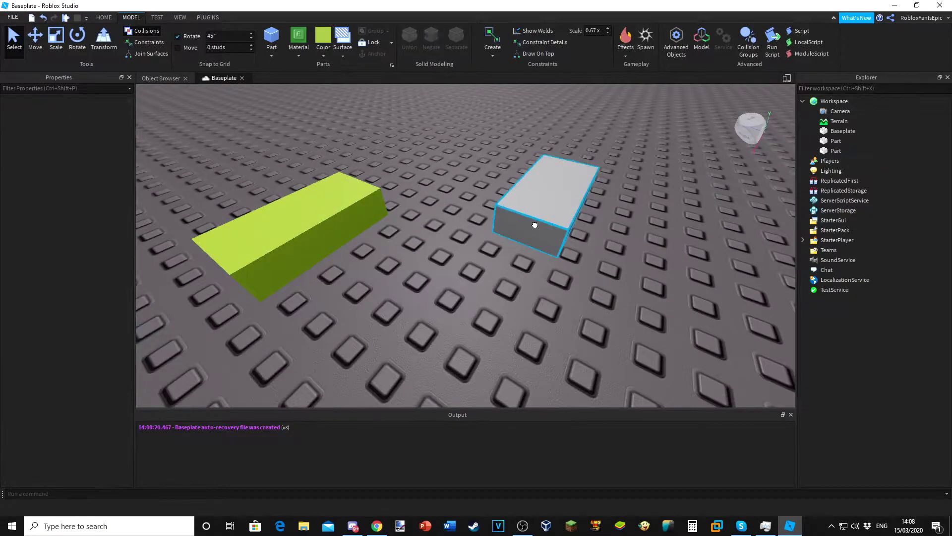
pyautogui.scroll(-3, 535, 225)
pyautogui.hotkey('ctrl', 'z')
# Delete the green block and undo the deletion.
pyautogui.click(338, 209)
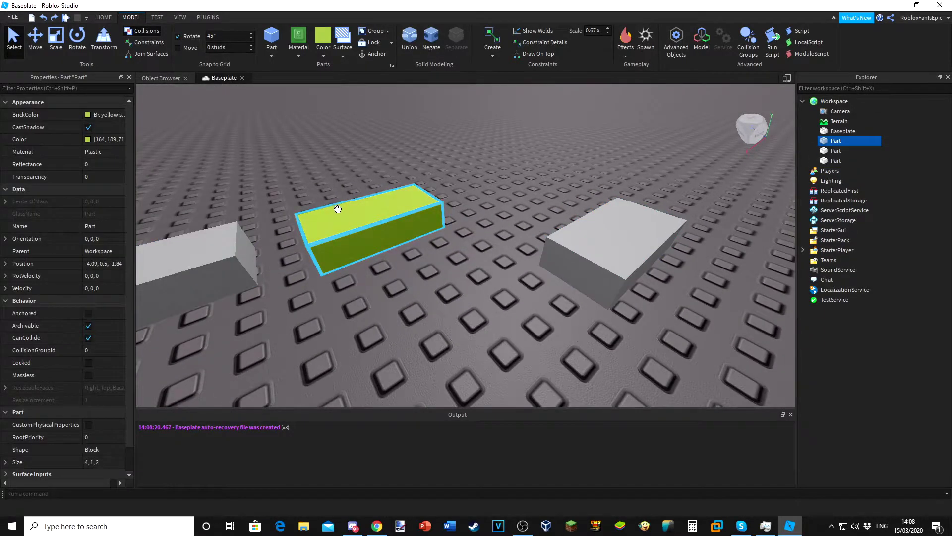
pyautogui.press('Delete')
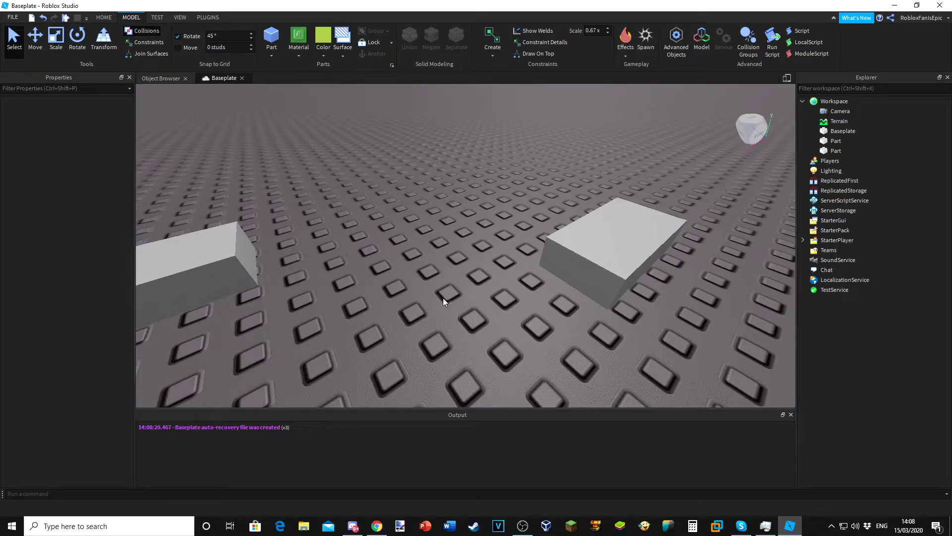
pyautogui.hotkey('ctrl', 'z')
# Lock the green block and delete the two unlocked grey blocks around it.
pyautogui.click(373, 43)
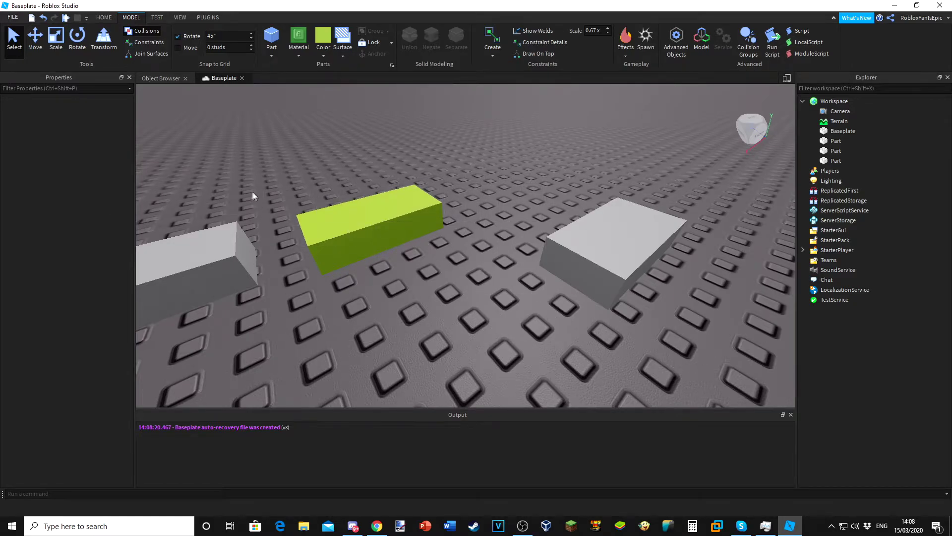
pyautogui.click(219, 248)
pyautogui.press('Delete')
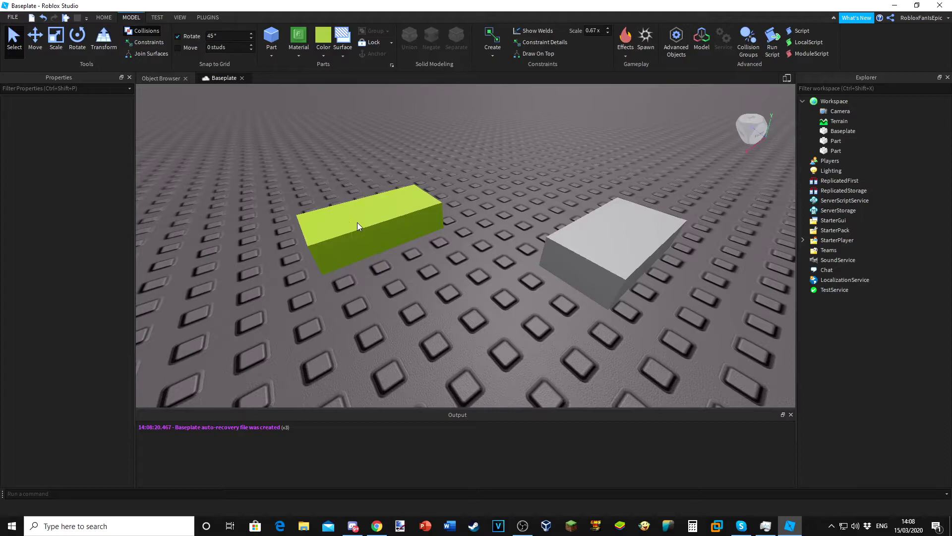
pyautogui.click(624, 261)
pyautogui.press('Delete')
pyautogui.moveTo(415, 276); pyautogui.dragTo(377, 182, button='right')
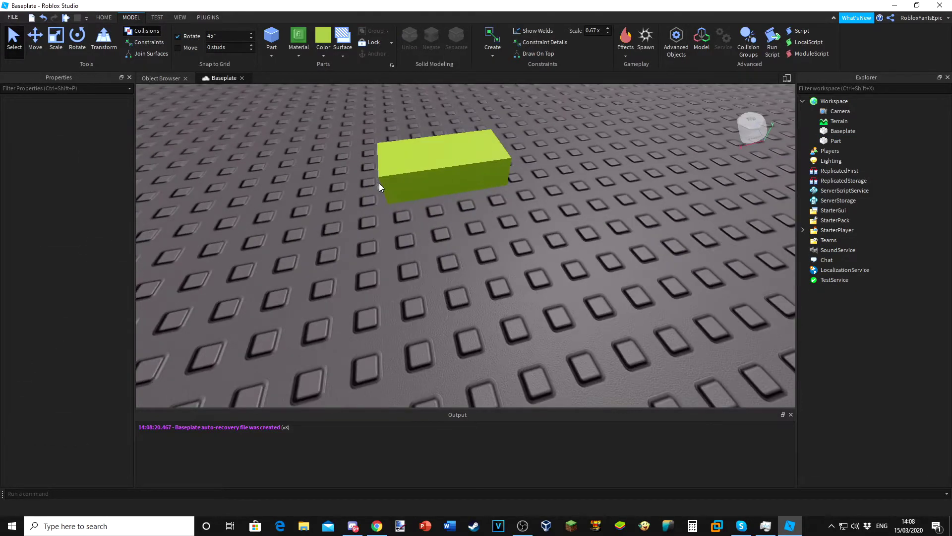
# Undo the latest grey block deletions.
pyautogui.hotkey('ctrl', 'z')
pyautogui.hotkey('ctrl', 'z')
pyautogui.hotkey('ctrl', 'z')
pyautogui.hotkey('ctrl', 'z')
pyautogui.hotkey('ctrl', 'z')
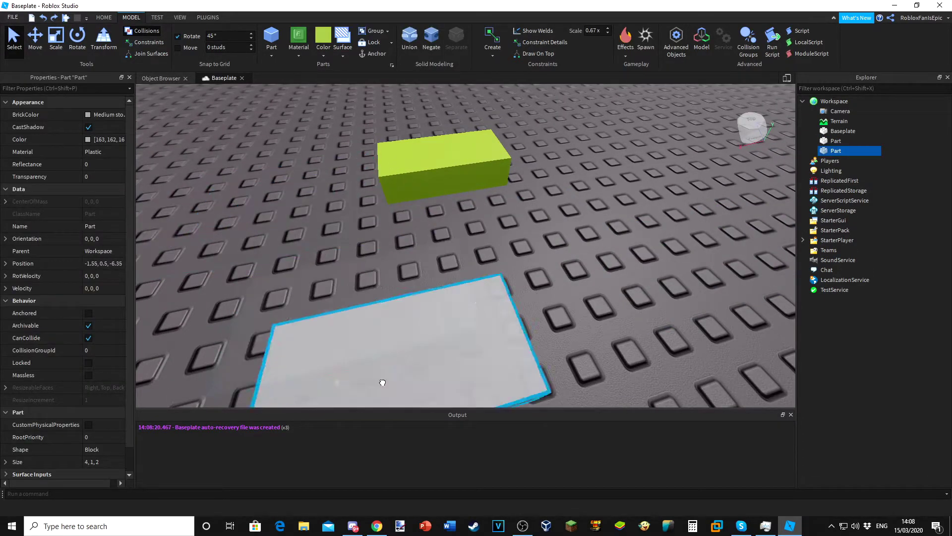
# Undo the grey block's last move, select the green block and unlock all locked parts.
pyautogui.hotkey('ctrl', 'z')
pyautogui.click(832, 142)
pyautogui.click(442, 158)
pyautogui.click(832, 141)
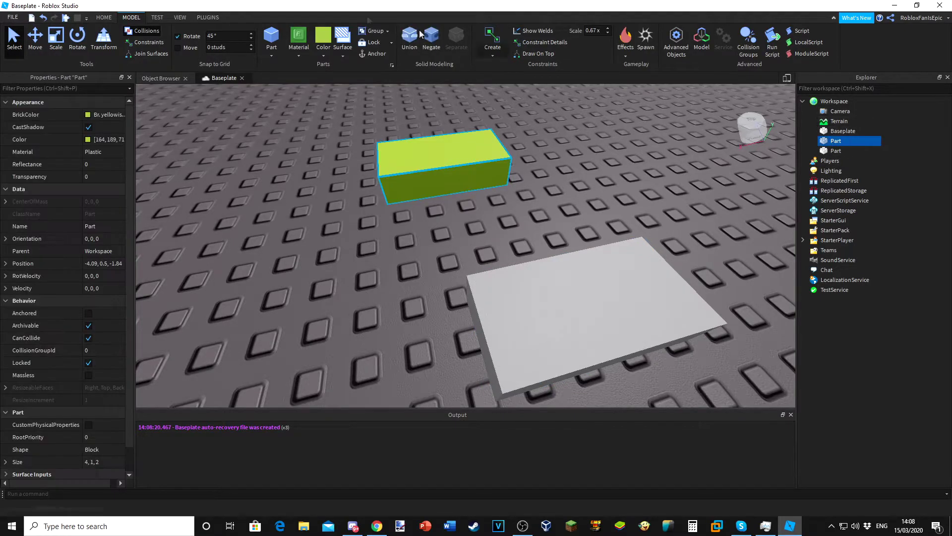
pyautogui.click(391, 43)
pyautogui.click(395, 68)
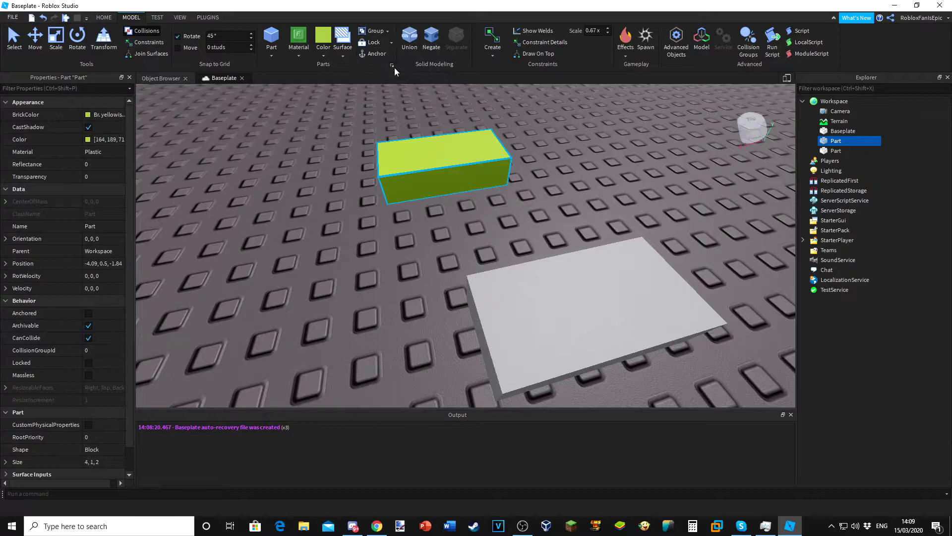
# Try moving the unlocked baseplate, undo the move and lock the baseplate again.
pyautogui.scroll(-8, 410, 151)
pyautogui.moveTo(407, 158); pyautogui.dragTo(410, 150, button='right')
pyautogui.scroll(-3, 416, 128)
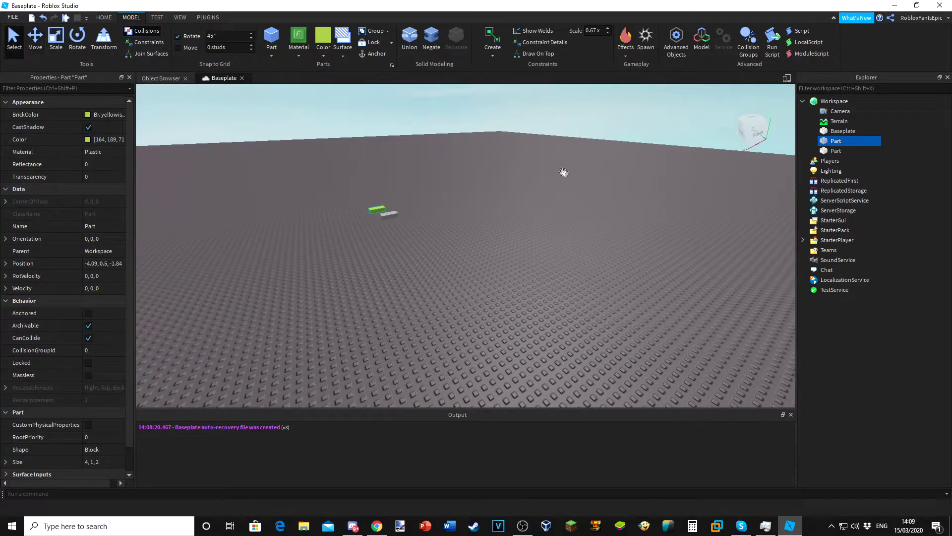
pyautogui.click(597, 294)
pyautogui.scroll(10, 597, 294)
pyautogui.moveTo(322, 209); pyautogui.dragTo(439, 198)
pyautogui.hotkey('ctrl', 'z')
pyautogui.click(374, 42)
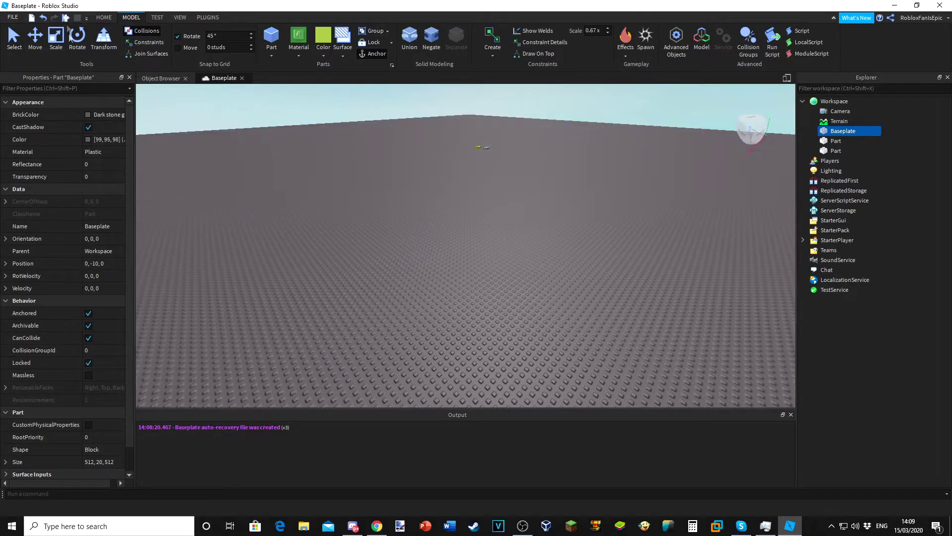
# Move the green block across the baseplate and undo back until the grey block beside it is removed.
pyautogui.moveTo(348, 232); pyautogui.dragTo(571, 362)
pyautogui.moveTo(505, 288); pyautogui.dragTo(505, 289, button='right')
pyautogui.moveTo(528, 320); pyautogui.dragTo(495, 266, button='right')
pyautogui.moveTo(424, 259); pyautogui.dragTo(404, 201)
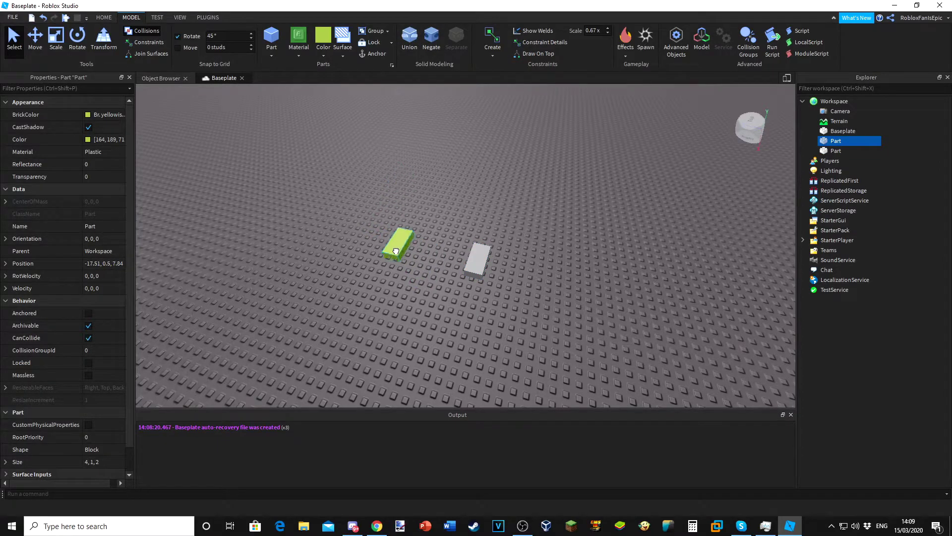
pyautogui.click(47, 47)
pyautogui.click(44, 18)
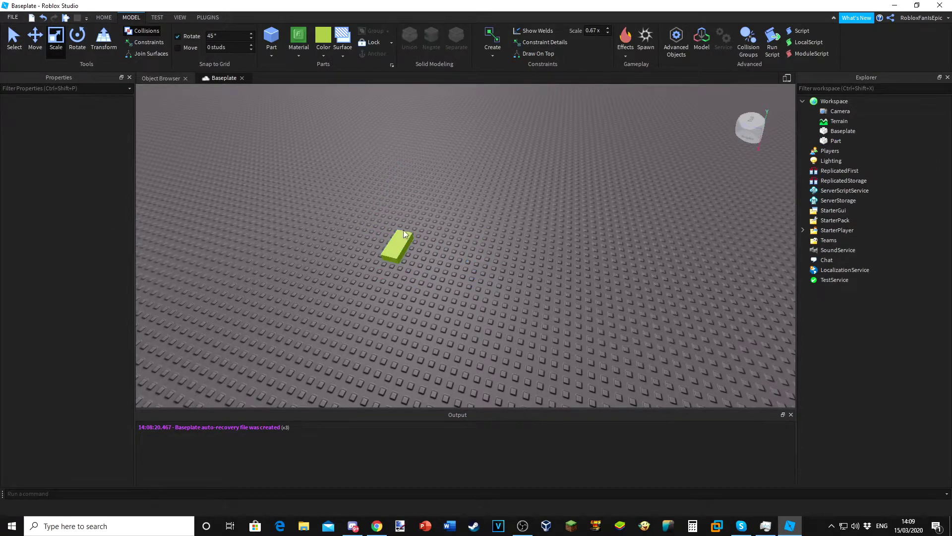
# Lift the green block straight up off the baseplate to a height of about 37 studs.
pyautogui.moveTo(389, 214); pyautogui.dragTo(391, 207, button='right')
pyautogui.moveTo(391, 206); pyautogui.dragTo(392, 104)
pyautogui.moveTo(392, 149); pyautogui.dragTo(392, 119, button='right')
pyautogui.moveTo(439, 221); pyautogui.dragTo(443, 104)
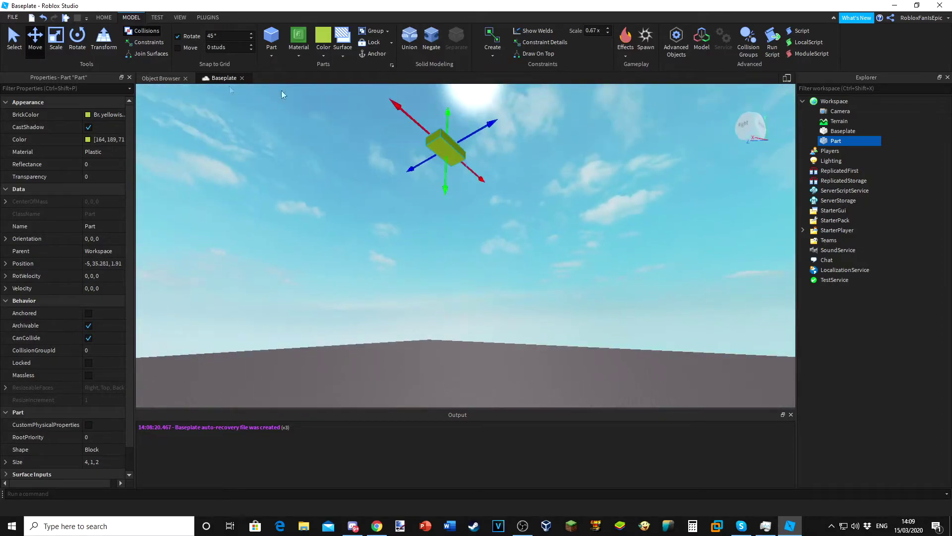
pyautogui.scroll(-2, 281, 99)
# Scale the floating green block up in all directions to about 59 × 61 × 54 studs.
pyautogui.click(77, 42)
pyautogui.click(57, 42)
pyautogui.moveTo(405, 178); pyautogui.dragTo(381, 192, button='right')
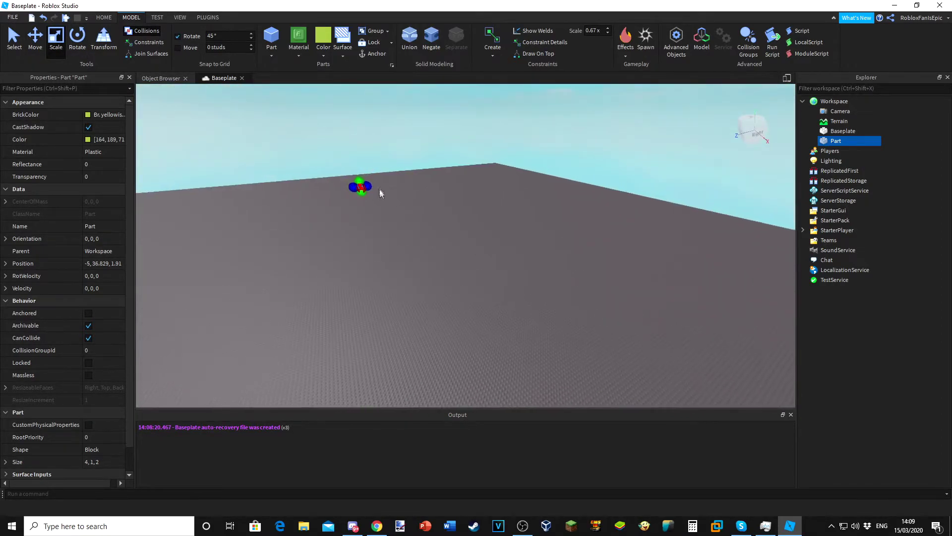
pyautogui.moveTo(367, 182); pyautogui.dragTo(414, 154)
pyautogui.moveTo(411, 175); pyautogui.dragTo(412, 161, button='right')
pyautogui.moveTo(416, 215); pyautogui.dragTo(507, 274)
pyautogui.click(358, 297)
pyautogui.moveTo(357, 298); pyautogui.dragTo(362, 296, button='right')
pyautogui.click(391, 243)
pyautogui.moveTo(415, 236); pyautogui.dragTo(347, 232)
pyautogui.click(457, 206)
pyautogui.moveTo(457, 205); pyautogui.dragTo(464, 207, button='right')
pyautogui.click(474, 177)
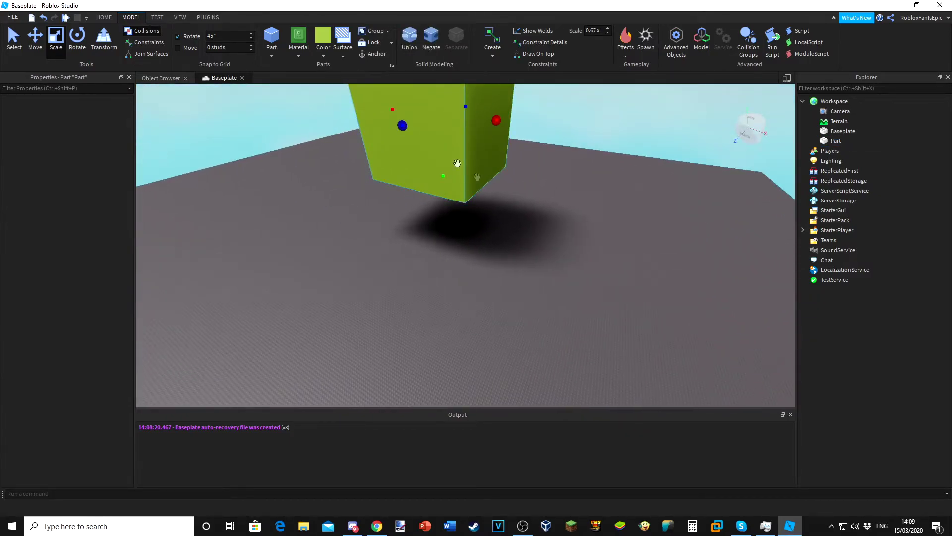
# Raise the enlarged green block to a height of about 116 studs and anchor it.
pyautogui.click(35, 40)
pyautogui.moveTo(380, 208); pyautogui.dragTo(380, 204, button='right')
pyautogui.moveTo(397, 200); pyautogui.dragTo(400, 113)
pyautogui.click(460, 337)
pyautogui.moveTo(460, 338); pyautogui.dragTo(460, 338, button='right')
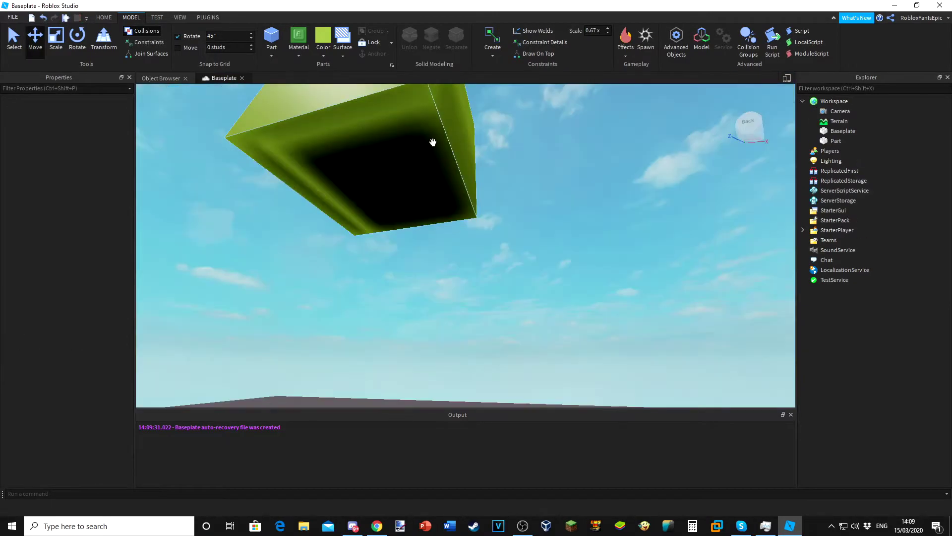
pyautogui.click(431, 140)
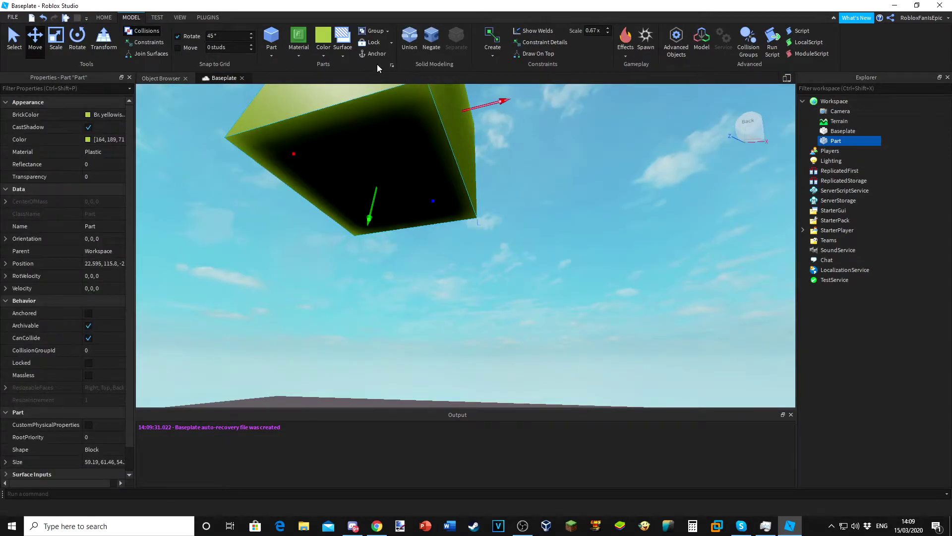
# Playtest the place, making the character jump and walk off the large green block.
pyautogui.click(400, 307)
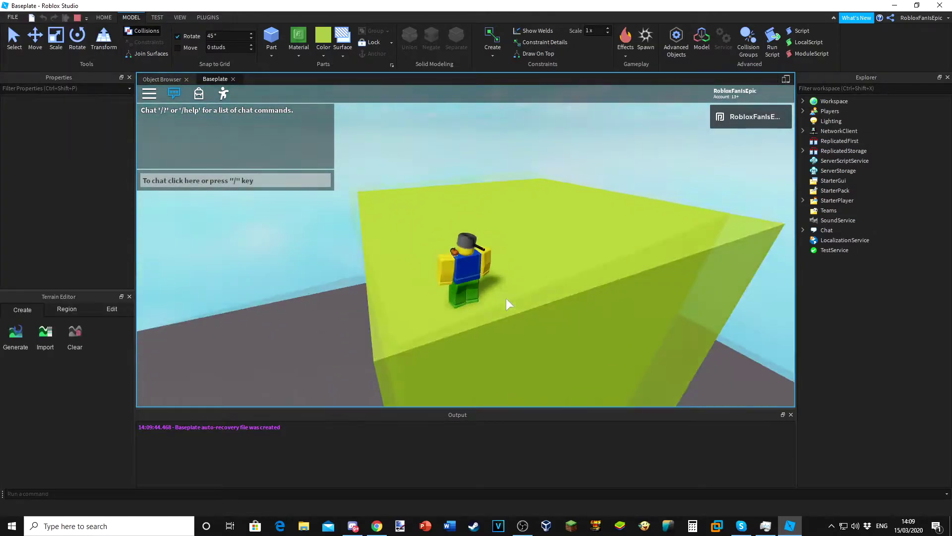
pyautogui.moveTo(507, 298); pyautogui.dragTo(507, 298, button='right')
pyautogui.press('space')
pyautogui.moveTo(506, 298); pyautogui.dragTo(505, 275, button='right')
pyautogui.scroll(3, 513, 273)
pyautogui.press('w')
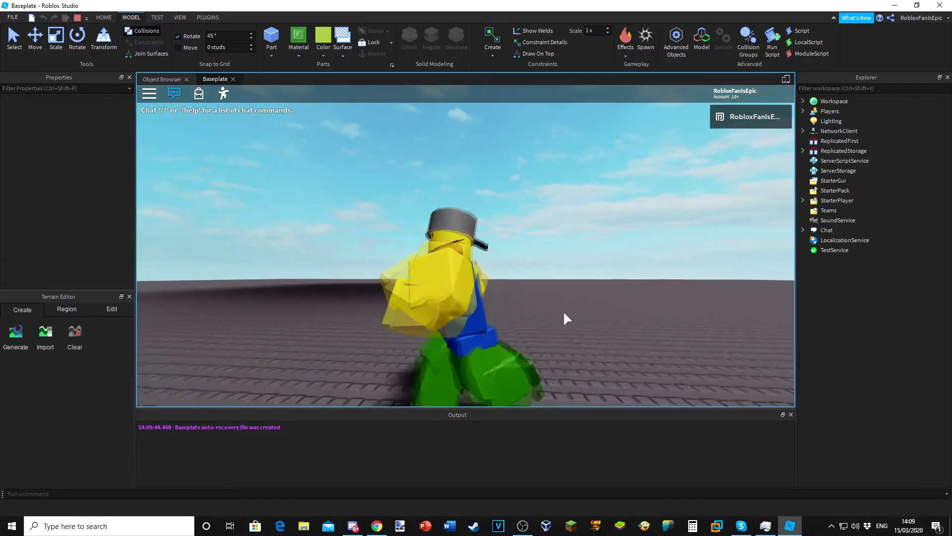
# Look up at the floating green block from the baseplate during the playtest and stop the playtest.
pyautogui.scroll(-5, 563, 312)
pyautogui.scroll(4, 564, 313)
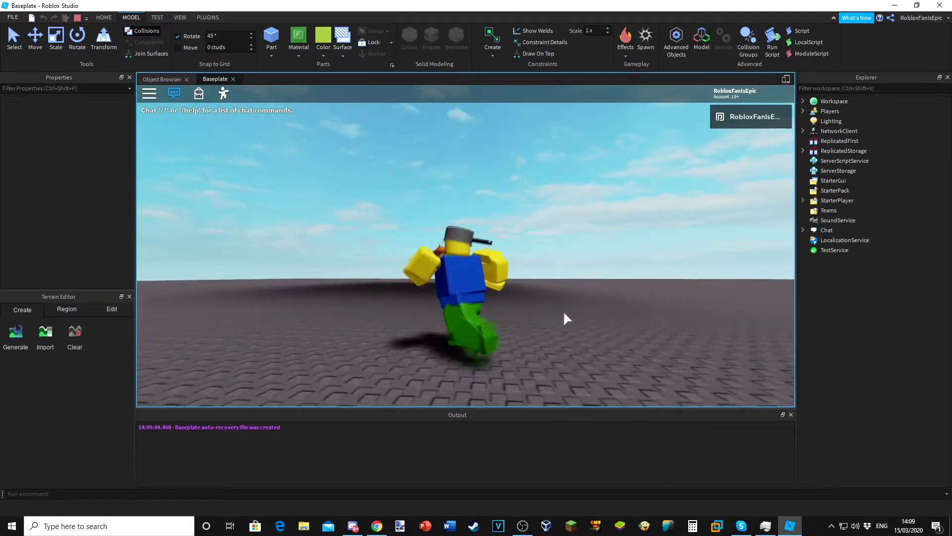
pyautogui.scroll(3, 563, 311)
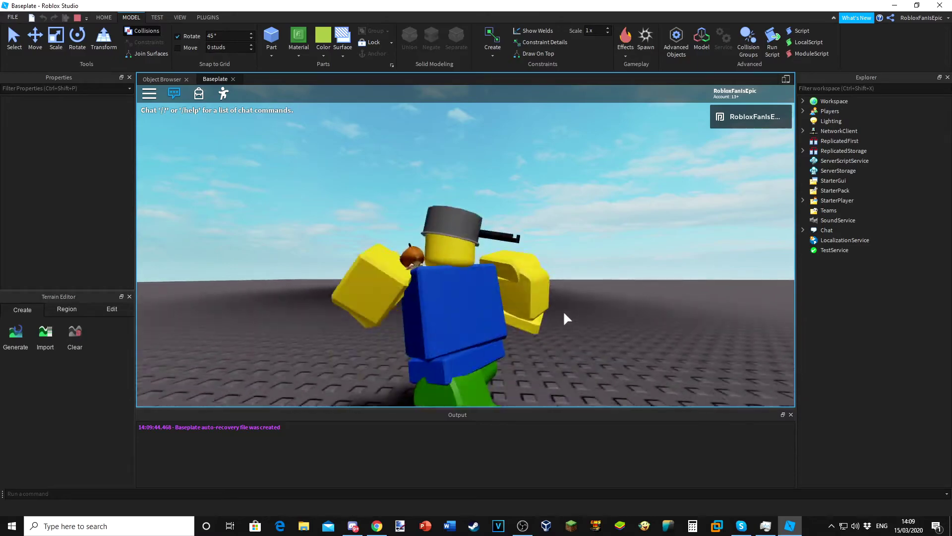
pyautogui.moveTo(564, 312); pyautogui.dragTo(543, 217, button='right')
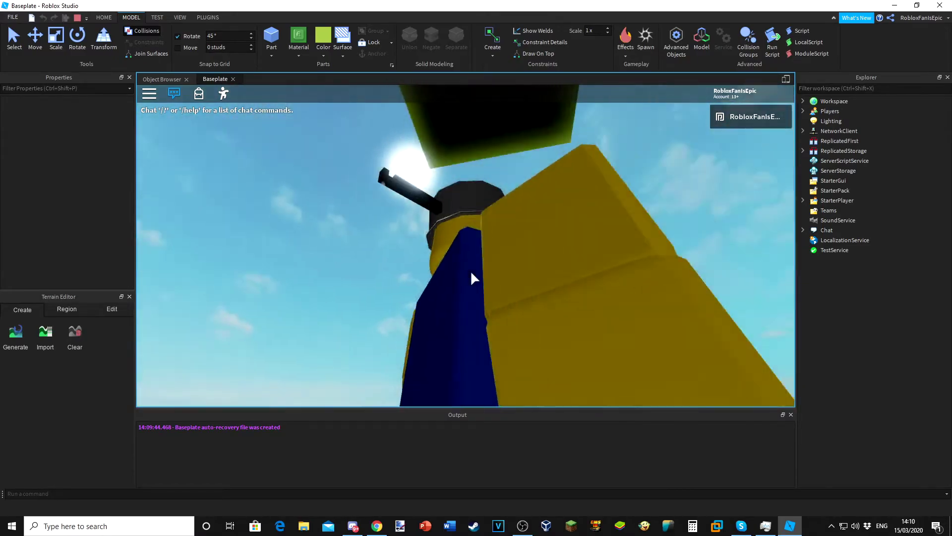
pyautogui.scroll(-7, 543, 217)
pyautogui.click(75, 18)
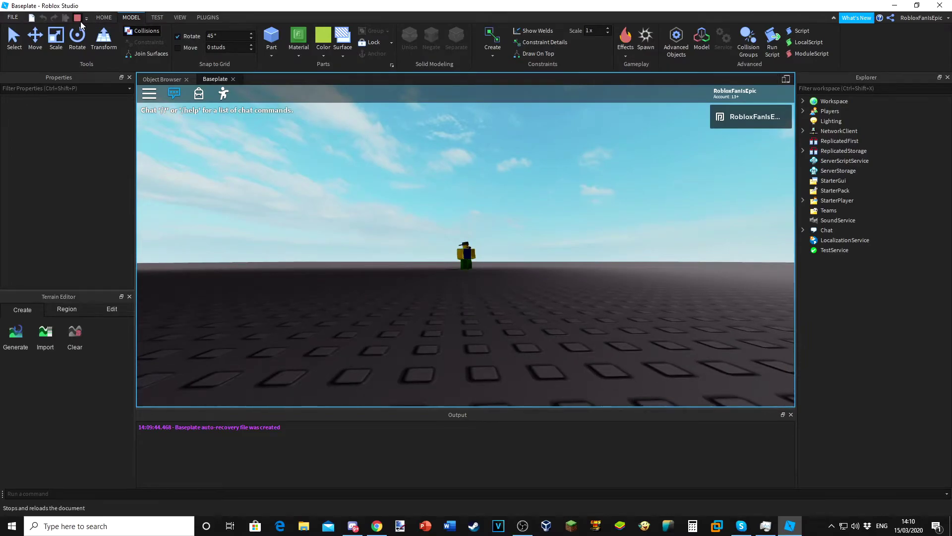
# Delete the large green block and set the part colour to grey.
pyautogui.click(374, 198)
pyautogui.moveTo(374, 198); pyautogui.dragTo(381, 185, button='right')
pyautogui.scroll(-4, 374, 199)
pyautogui.press('Delete')
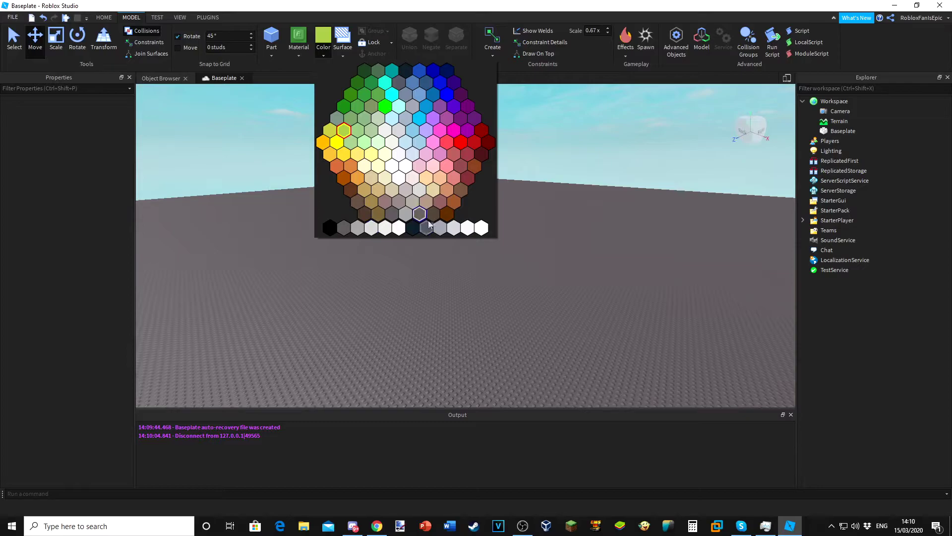
pyautogui.click(411, 219)
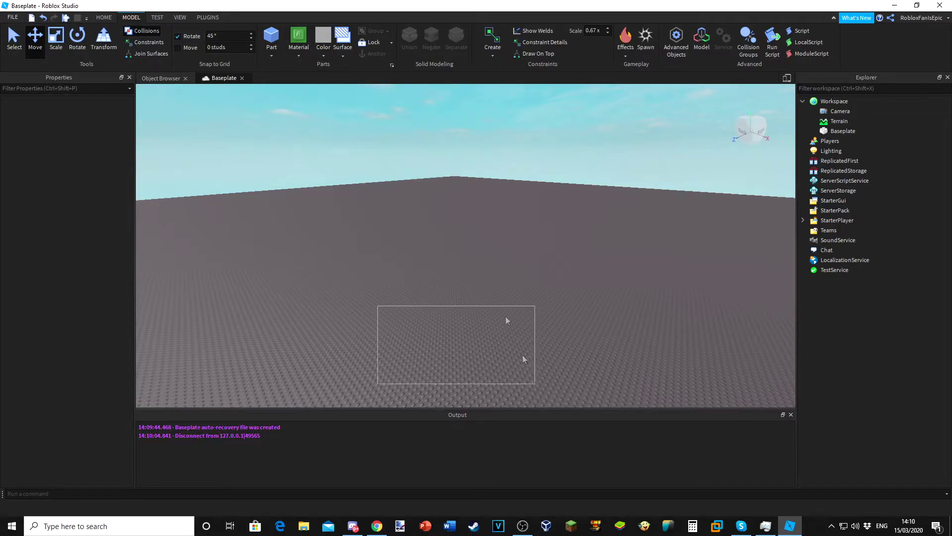
pyautogui.scroll(-3, 164, 16)
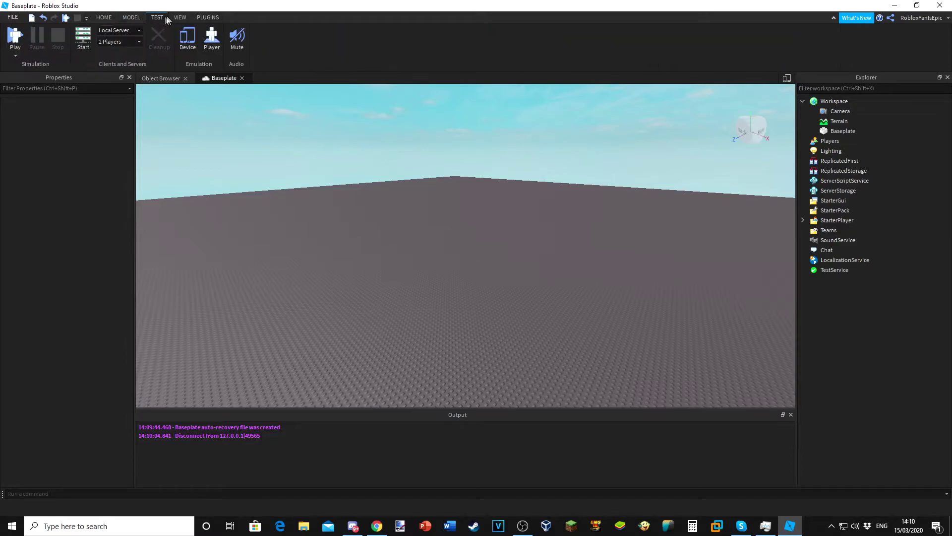
pyautogui.scroll(2, 167, 17)
pyautogui.scroll(1, 149, 19)
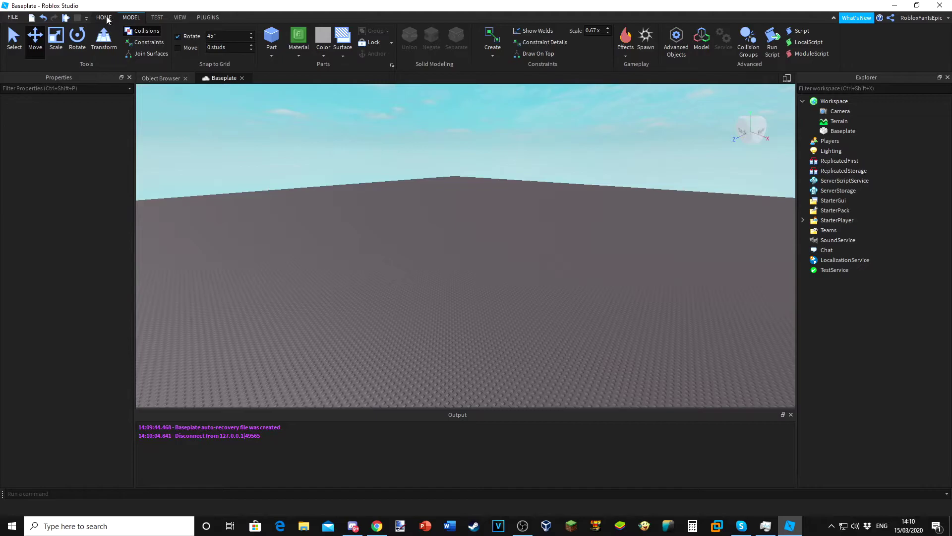
pyautogui.click(104, 18)
pyautogui.scroll(2, 246, 140)
pyautogui.moveTo(227, 172); pyautogui.dragTo(227, 226, button='right')
pyautogui.scroll(-1, 100, 15)
# Run the simulation without a character, fly the camera around the baseplate and stop the simulation.
pyautogui.click(101, 15)
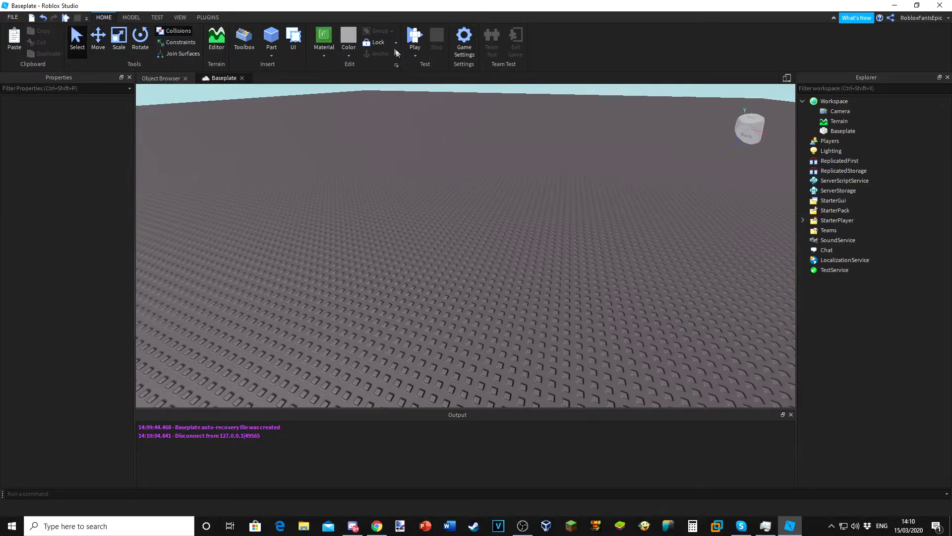
pyautogui.click(416, 54)
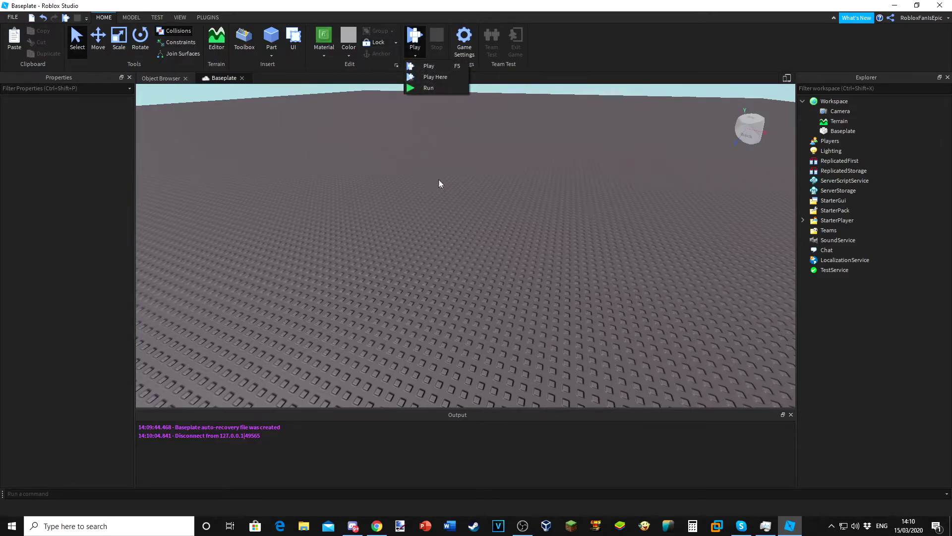
pyautogui.click(416, 88)
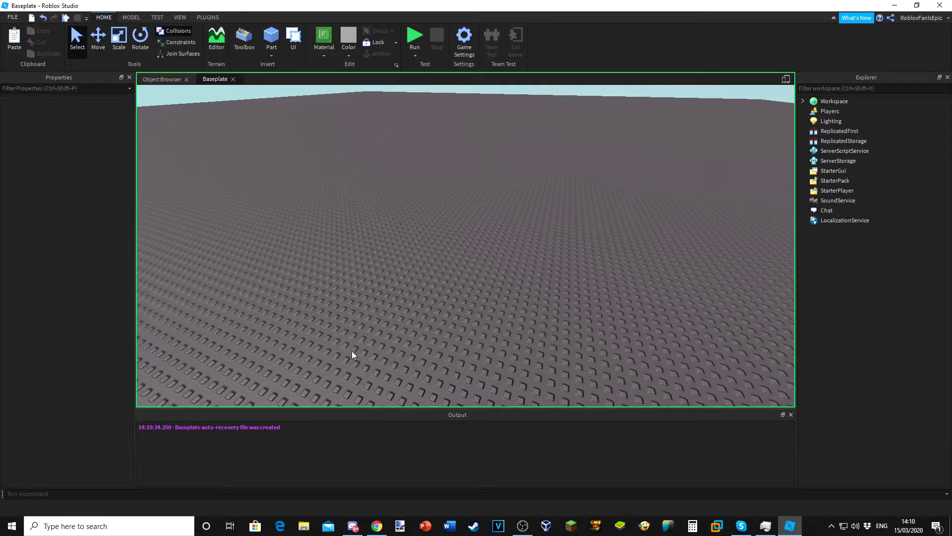
pyautogui.moveTo(457, 217); pyautogui.dragTo(457, 216, button='right')
pyautogui.moveTo(478, 262); pyautogui.dragTo(432, 123)
pyautogui.moveTo(493, 177); pyautogui.dragTo(480, 175, button='right')
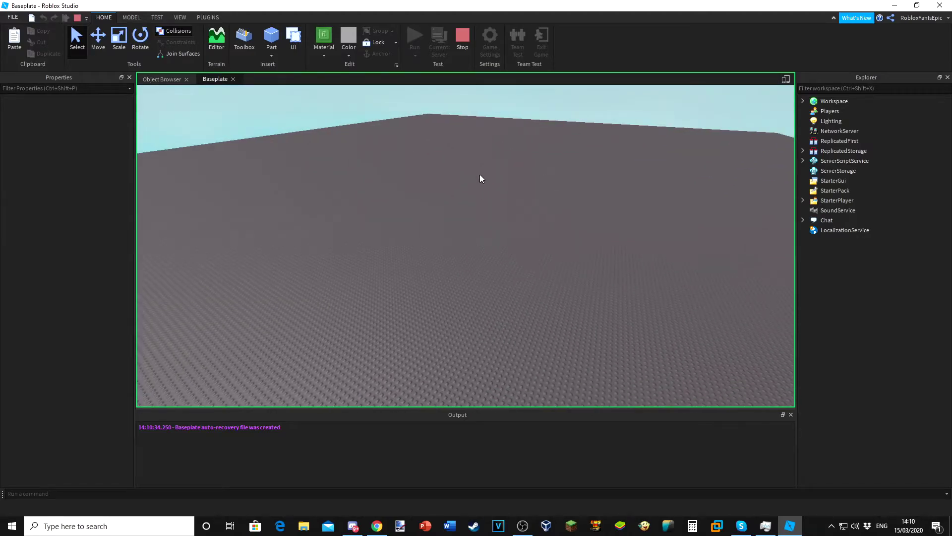
pyautogui.moveTo(230, 467); pyautogui.dragTo(298, 294)
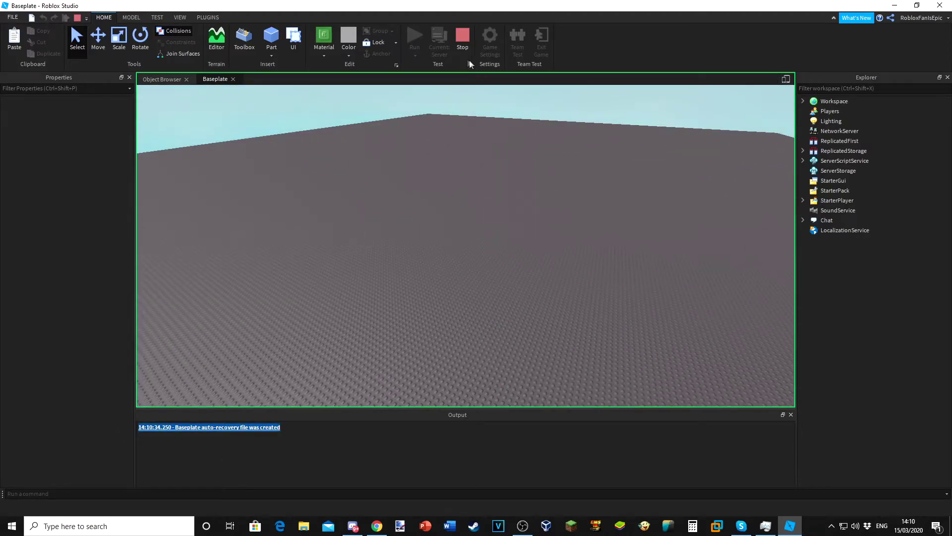
pyautogui.click(465, 39)
# Look through the Avatar, World, Options and Basic Info pages of the game settings.
pyautogui.click(297, 149)
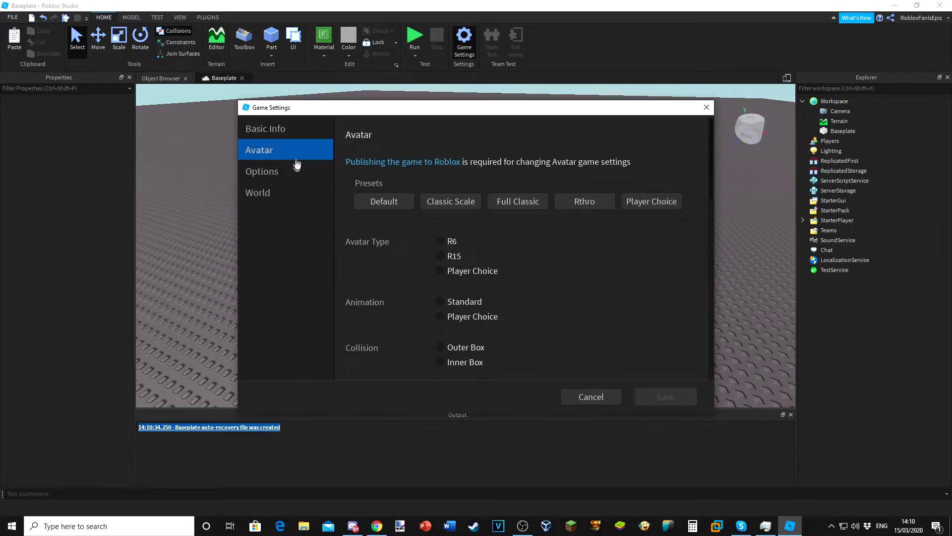
pyautogui.click(293, 190)
pyautogui.click(286, 169)
pyautogui.click(282, 151)
pyautogui.click(283, 132)
pyautogui.click(291, 151)
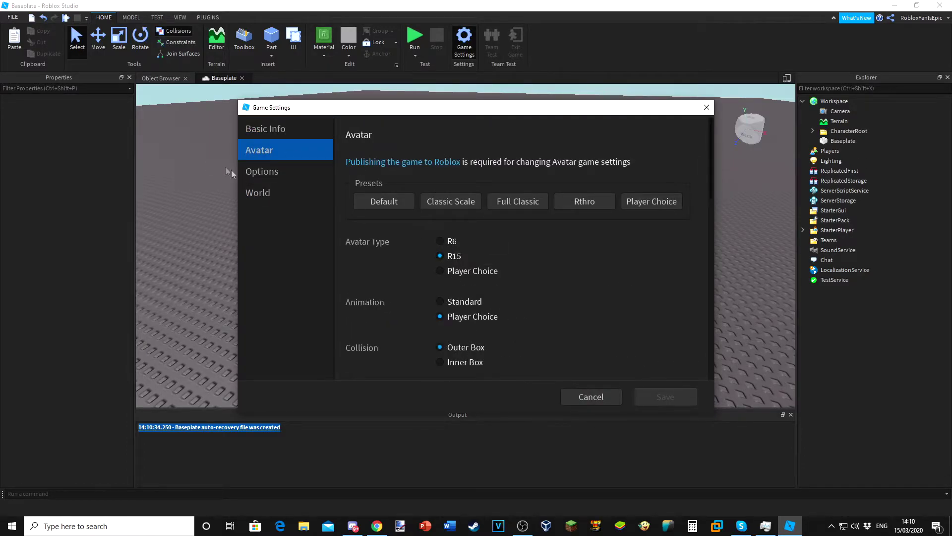
# Examine the HTTP, gravity, jump, walk and slope options, review the Basic Info fields and close the game settings without saving.
pyautogui.click(270, 175)
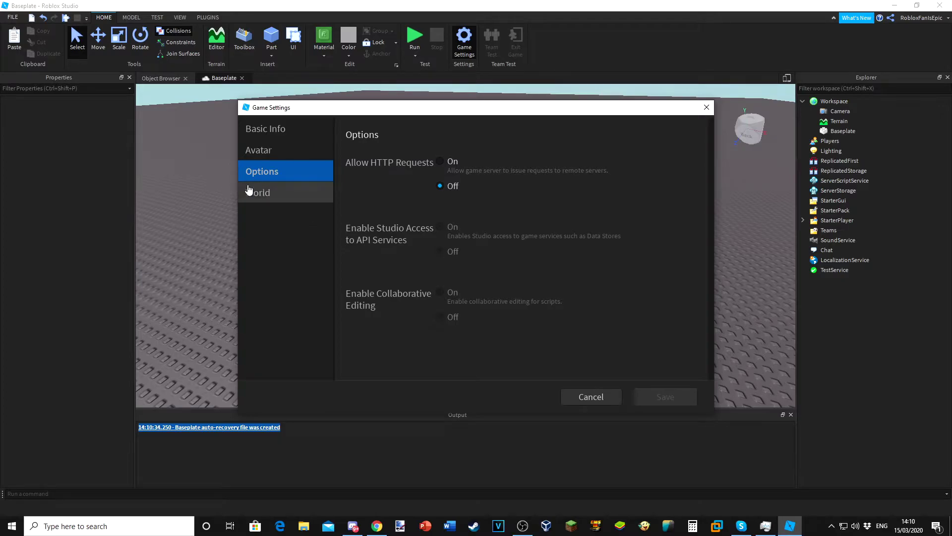
pyautogui.click(268, 193)
pyautogui.scroll(-1, 460, 272)
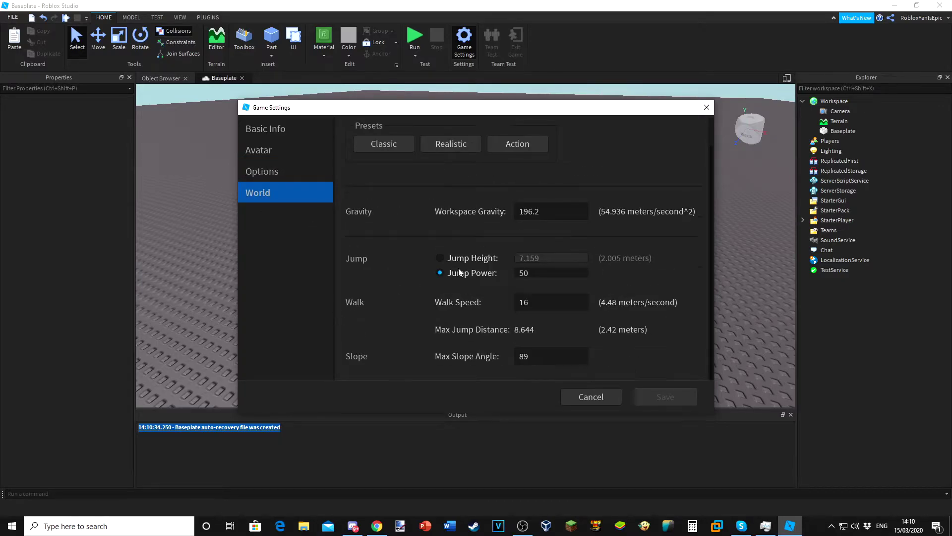
pyautogui.click(540, 277)
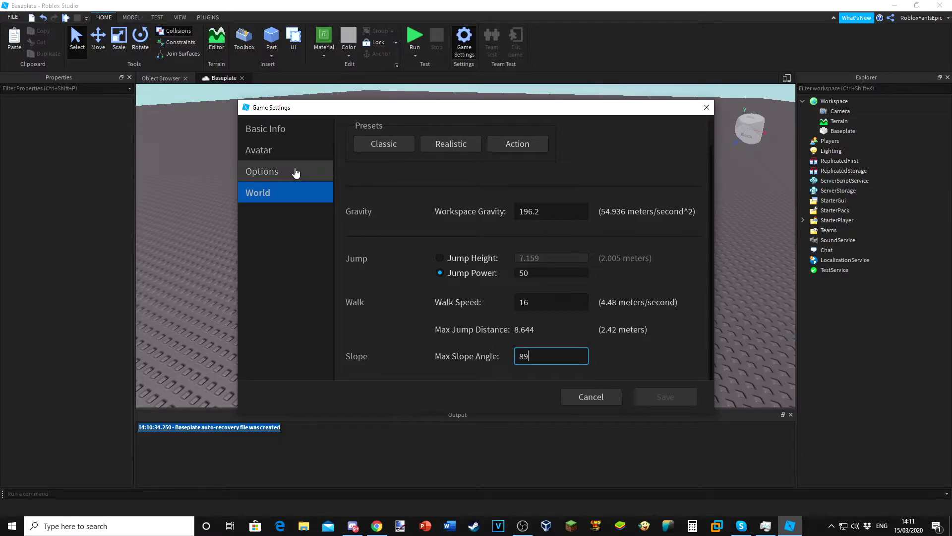
pyautogui.click(297, 150)
pyautogui.click(297, 130)
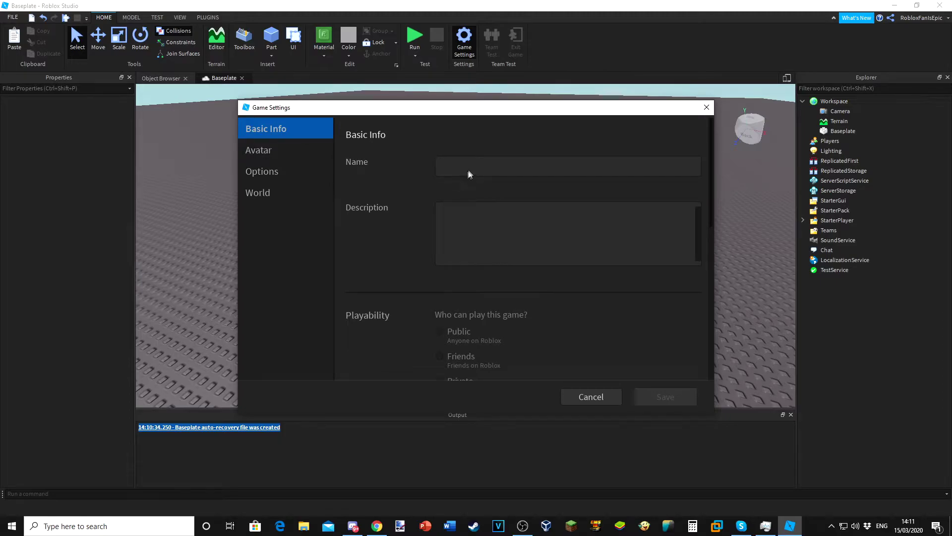
pyautogui.scroll(-10, 477, 208)
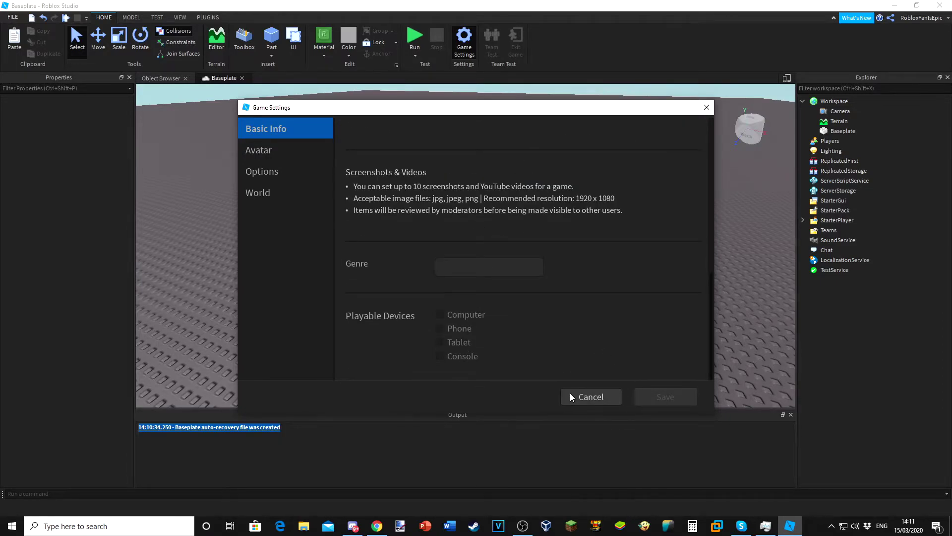
pyautogui.click(570, 396)
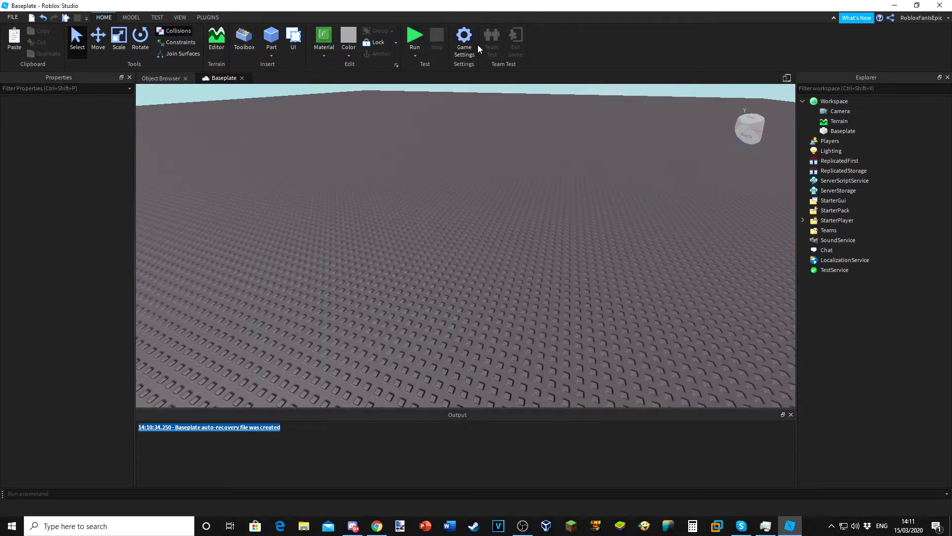
# Insert a block, place a duplicate beside it and union the two separated blocks.
pyautogui.click(131, 17)
pyautogui.moveTo(504, 186); pyautogui.dragTo(585, 165, button='right')
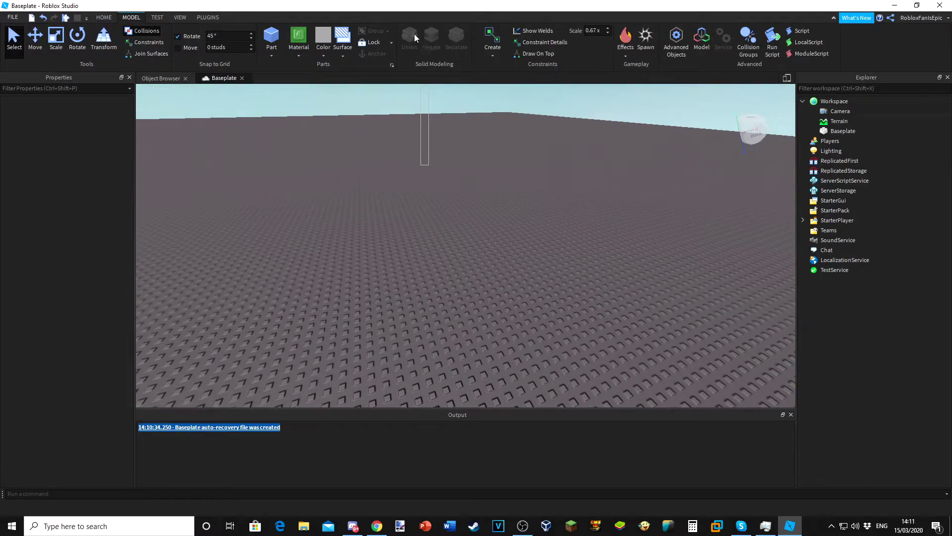
pyautogui.click(272, 36)
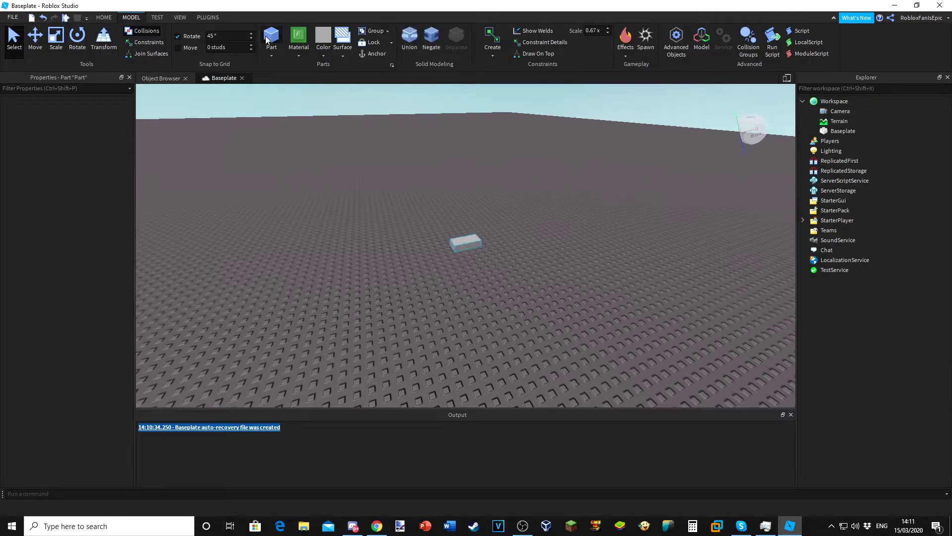
pyautogui.hotkey('ctrl', 'd')
pyautogui.moveTo(470, 237); pyautogui.dragTo(432, 258)
pyautogui.click(460, 252)
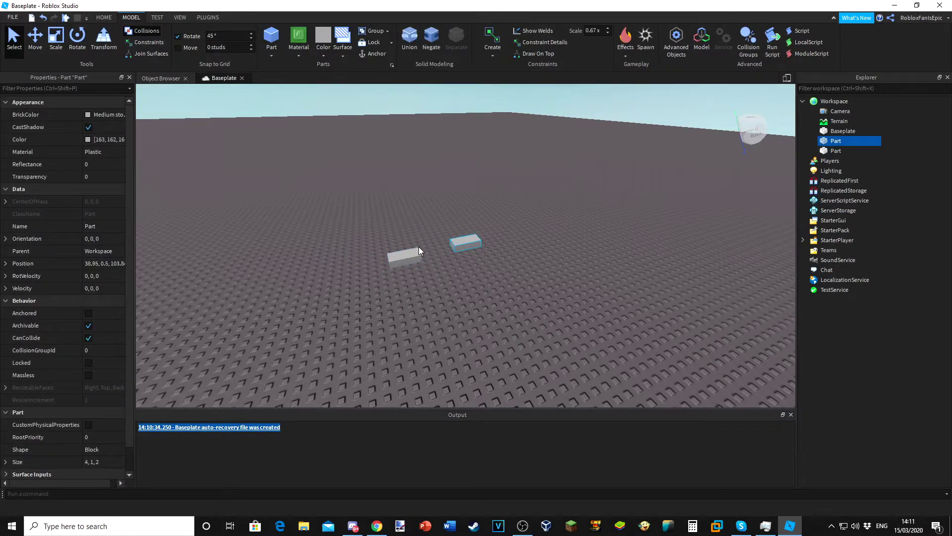
pyautogui.click(407, 38)
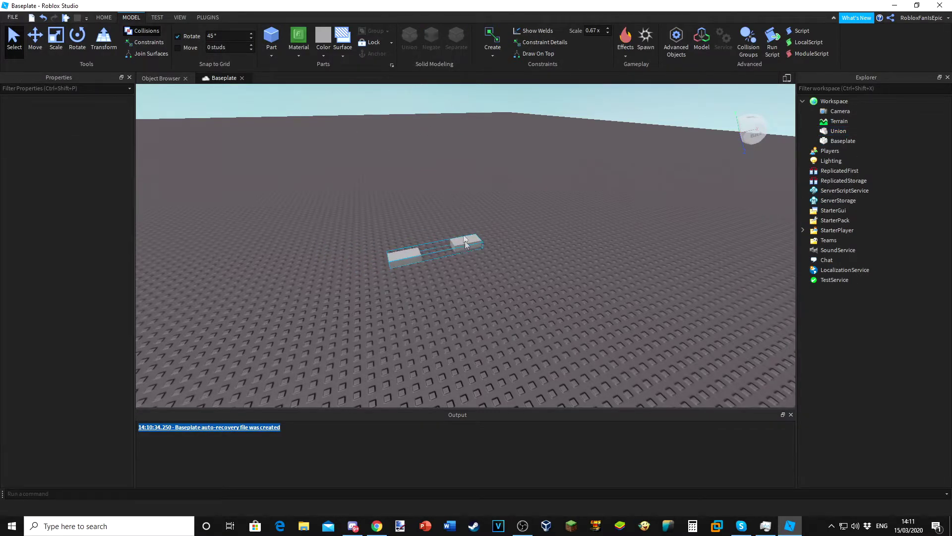
# Examine the unioned blocks from close up and check how they select as one object in the workspace and Explorer.
pyautogui.scroll(-2, 447, 175)
pyautogui.press('w')
pyautogui.click(833, 141)
pyautogui.click(833, 131)
pyautogui.click(835, 123)
pyautogui.click(836, 130)
pyautogui.scroll(3, 465, 193)
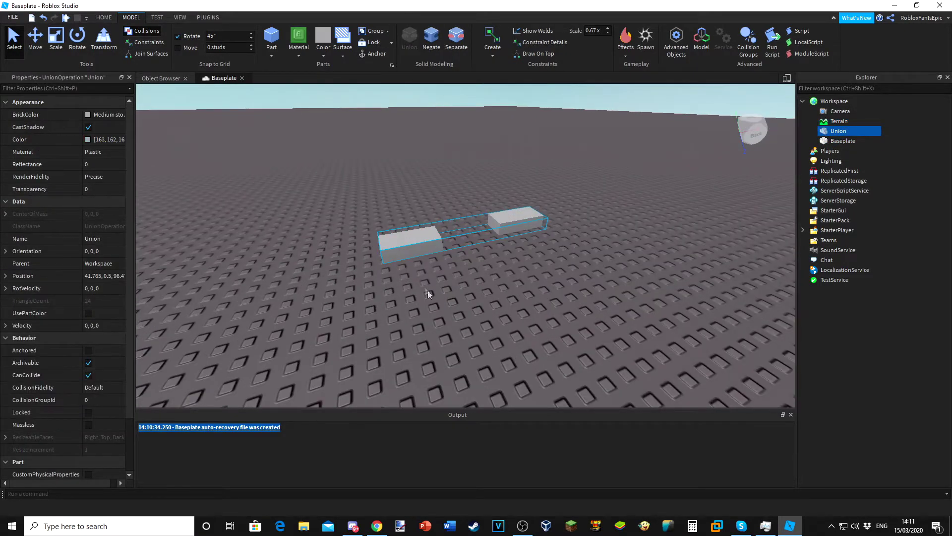
pyautogui.press('w')
pyautogui.click(390, 173)
pyautogui.click(408, 215)
pyautogui.moveTo(346, 157); pyautogui.dragTo(615, 262)
pyautogui.moveTo(225, 182); pyautogui.dragTo(647, 279)
pyautogui.click(647, 279)
pyautogui.click(534, 190)
pyautogui.click(433, 248)
pyautogui.click(374, 239)
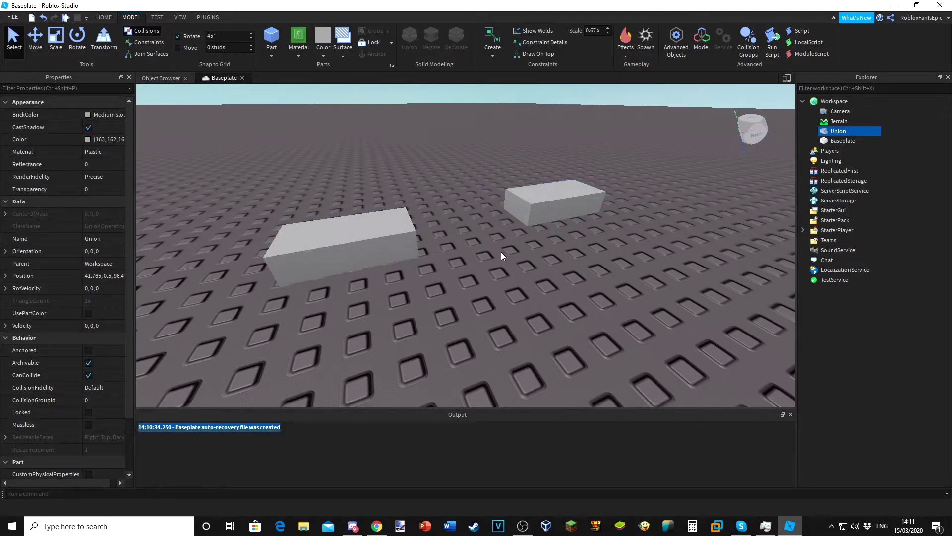
# Move and rotate the unioned blocks as one object, and delete the union.
pyautogui.click(838, 131)
pyautogui.moveTo(385, 229); pyautogui.dragTo(457, 282)
pyautogui.hotkey('ctrl', 'r')
pyautogui.hotkey('ctrl', 'r')
pyautogui.moveTo(457, 281); pyautogui.dragTo(458, 281, button='right')
pyautogui.press('Delete')
pyautogui.moveTo(484, 159); pyautogui.dragTo(484, 159, button='right')
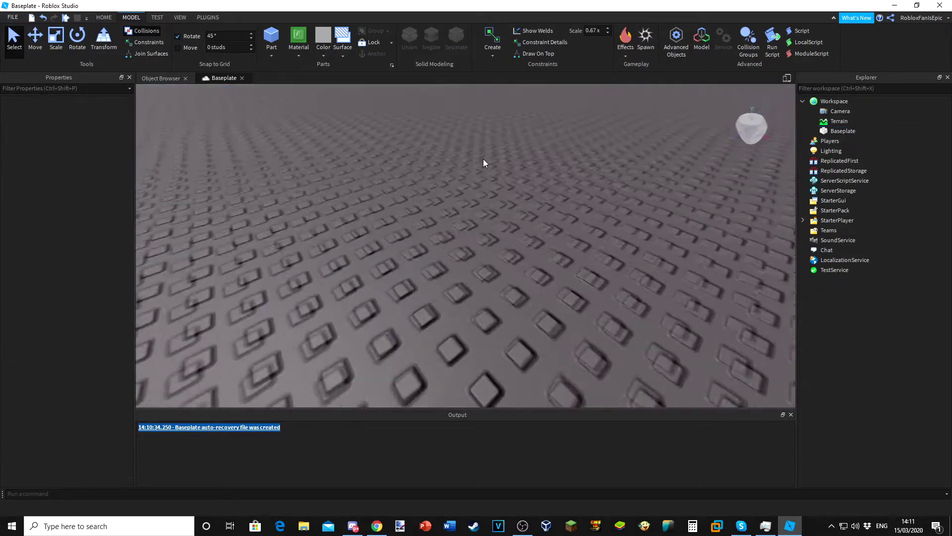
# Insert a new block, scale it to about 18.72 studs long and rotate it by 90 degrees.
pyautogui.click(268, 39)
pyautogui.moveTo(452, 219); pyautogui.dragTo(693, 277)
pyautogui.hotkey('ctrl', '3')
pyautogui.scroll(-5, 475, 248)
pyautogui.hotkey('ctrl', 'r')
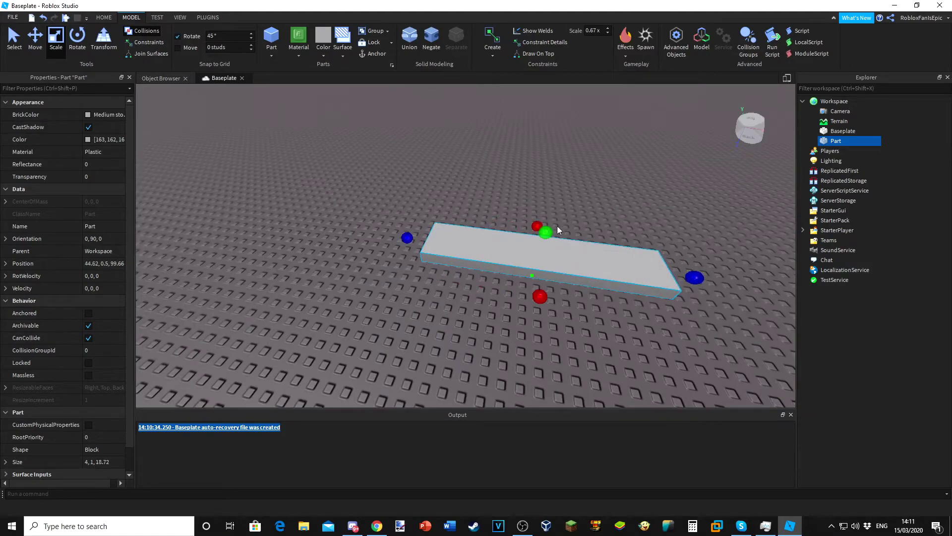
# Scale the long block upwards into a tall wall and undo the extra adjustment made after it.
pyautogui.moveTo(554, 228); pyautogui.dragTo(549, 123)
pyautogui.moveTo(549, 123); pyautogui.dragTo(446, 144, button='right')
pyautogui.scroll(-4, 402, 228)
pyautogui.moveTo(445, 144); pyautogui.dragTo(445, 198)
pyautogui.hotkey('ctrl', 'z')
pyautogui.moveTo(444, 197); pyautogui.dragTo(660, 293, button='right')
# Insert a second block, place it in front of the wall and rotate it by 90 degrees.
pyautogui.click(272, 40)
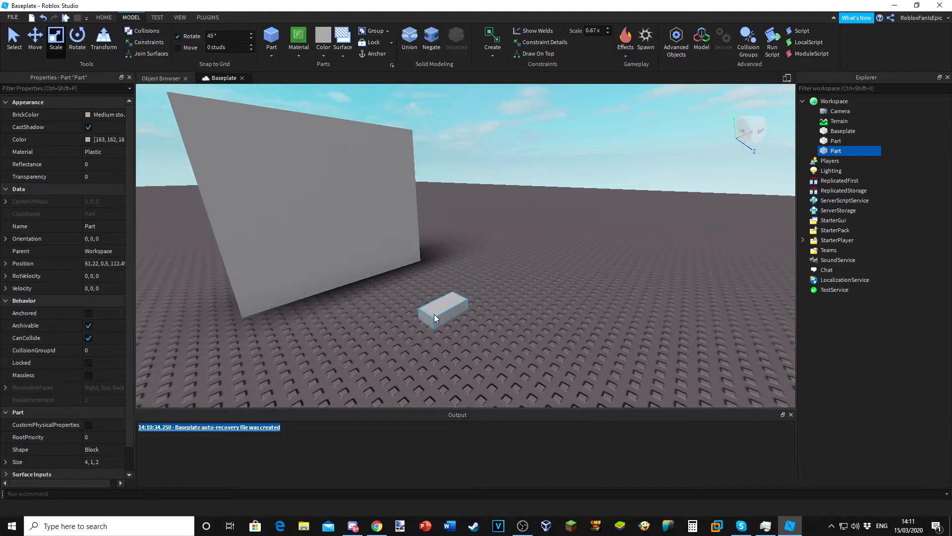
pyautogui.moveTo(435, 318); pyautogui.dragTo(413, 342)
pyautogui.hotkey('ctrl', 'r')
# Negate the small block and move it up against the face of the wall.
pyautogui.click(429, 39)
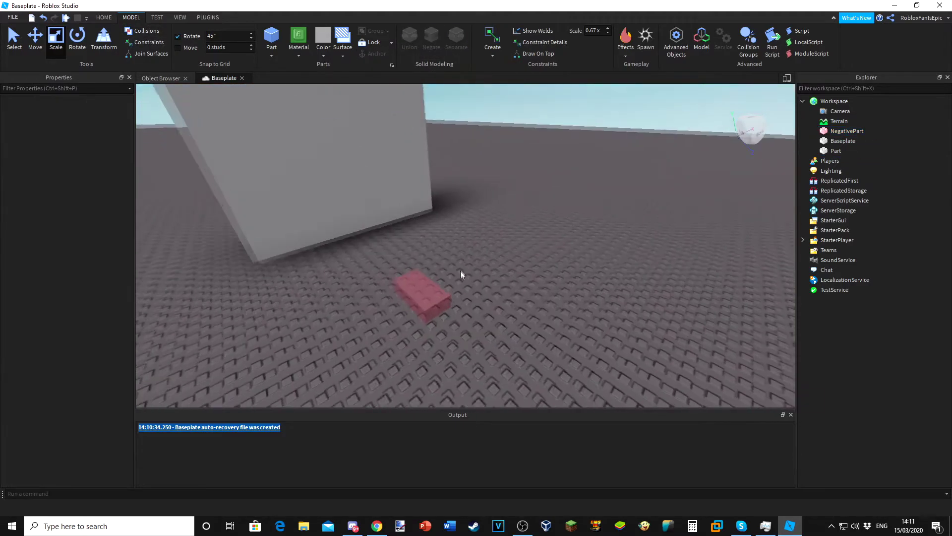
pyautogui.click(396, 328)
pyautogui.hotkey('ctrl', '2')
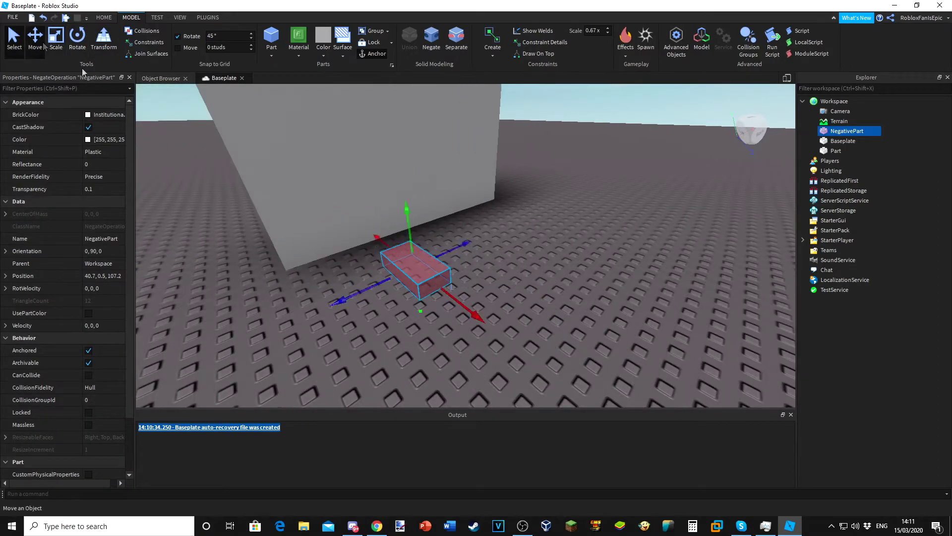
pyautogui.moveTo(410, 213); pyautogui.dragTo(318, 231)
pyautogui.click(56, 40)
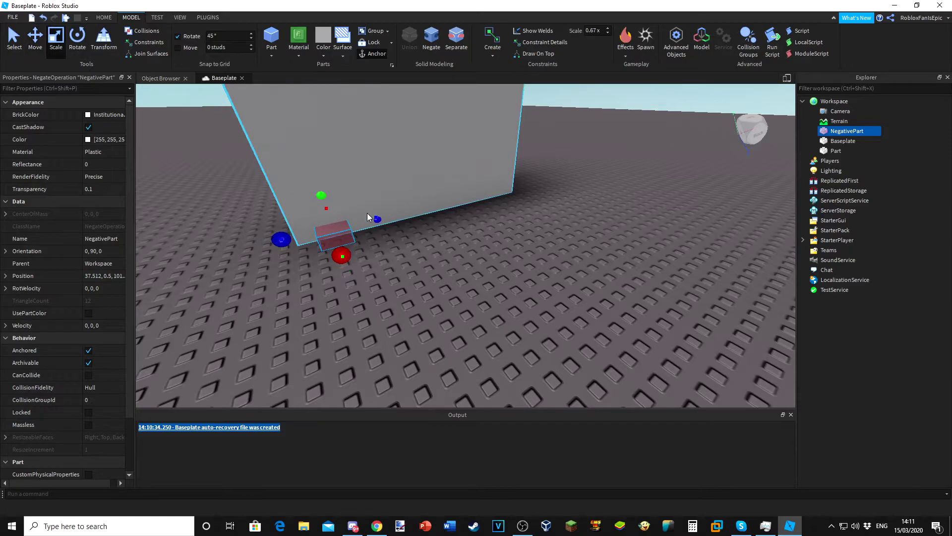
pyautogui.moveTo(345, 239); pyautogui.dragTo(357, 135)
pyautogui.moveTo(356, 133); pyautogui.dragTo(356, 133, button='right')
pyautogui.press('d')
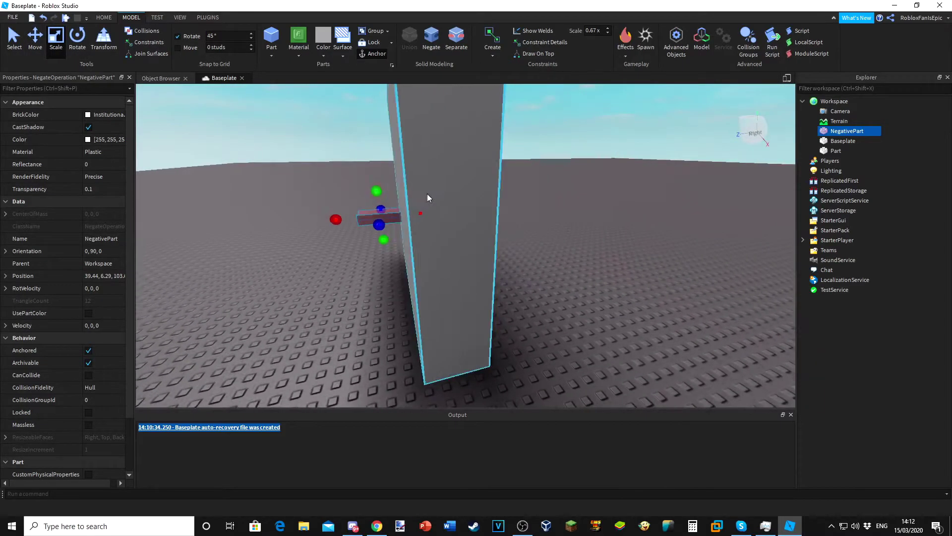
# Try to adjust the negative block at the wall, toggle its negation and undo back to the ordinary block on the baseplate.
pyautogui.moveTo(427, 193); pyautogui.dragTo(364, 201, button='right')
pyautogui.press('a')
pyautogui.moveTo(352, 141); pyautogui.dragTo(370, 46, button='right')
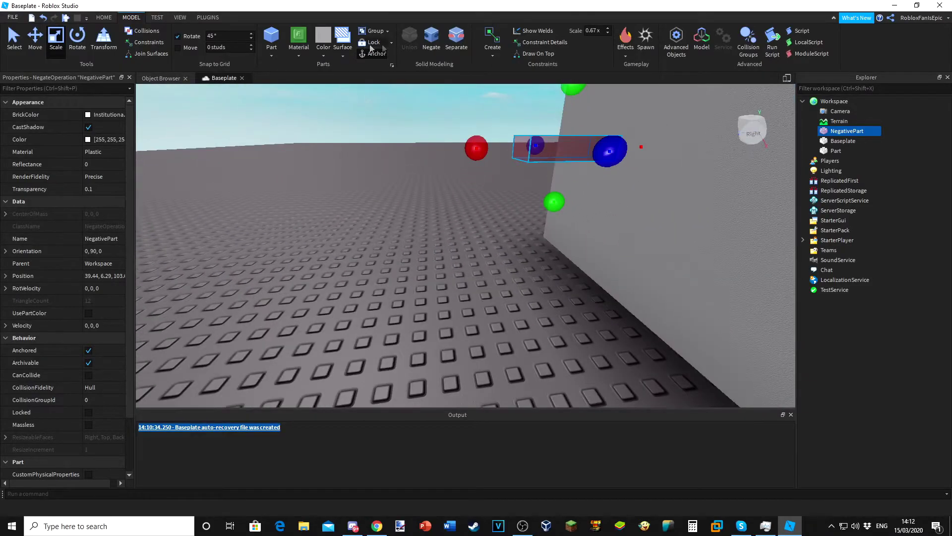
pyautogui.press('d')
pyautogui.moveTo(501, 153); pyautogui.dragTo(566, 182)
pyautogui.hotkey('ctrl', 'z')
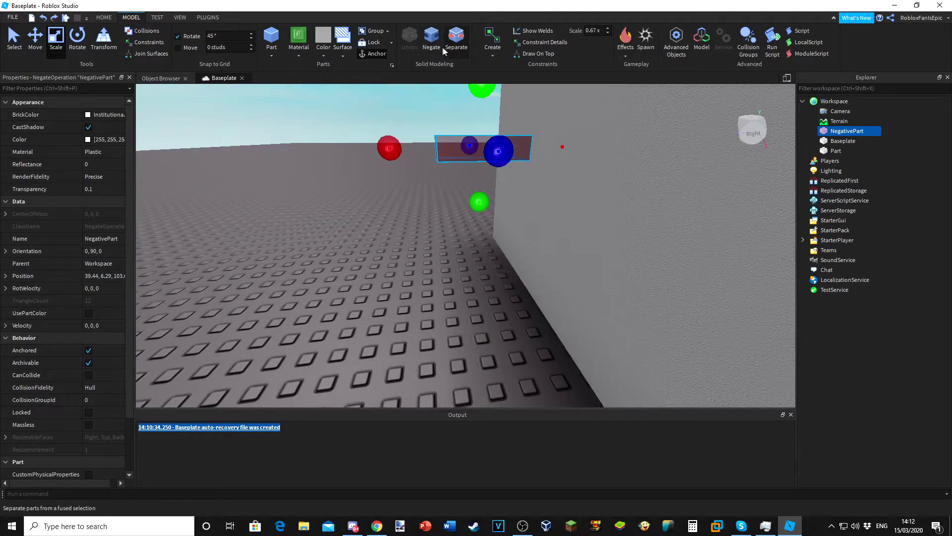
pyautogui.click(431, 40)
pyautogui.scroll(2, 556, 173)
pyautogui.moveTo(557, 173); pyautogui.dragTo(484, 155, button='right')
pyautogui.hotkey('ctrl', 'z')
pyautogui.hotkey('ctrl', 'z')
pyautogui.hotkey('ctrl', 'z')
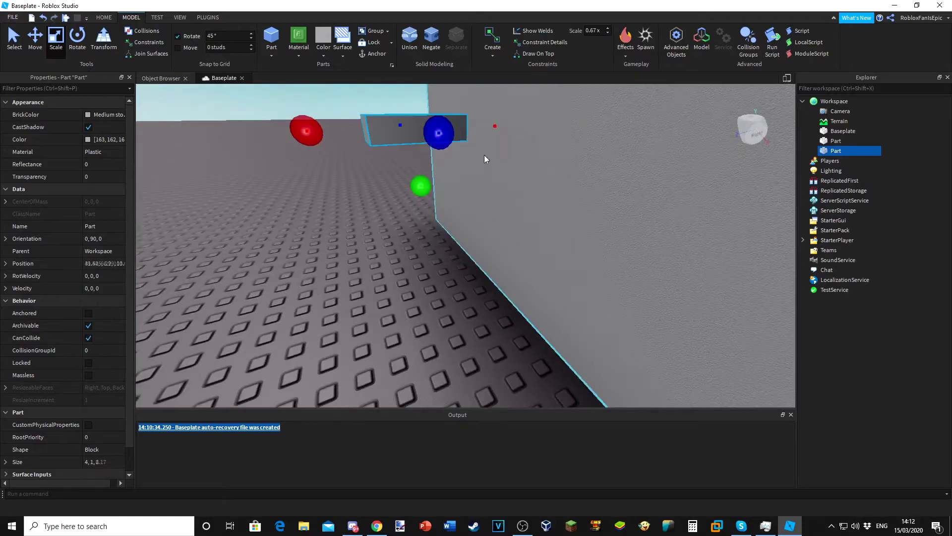
# Move the small block along the baseplate to the wall's lower corner, slightly in from the edge.
pyautogui.press('a')
pyautogui.click(17, 44)
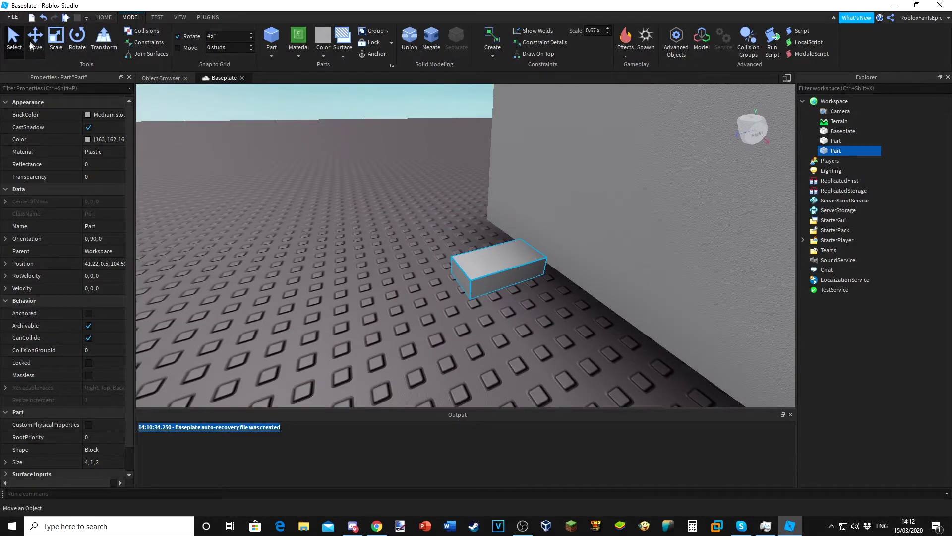
pyautogui.click(34, 40)
pyautogui.moveTo(276, 187); pyautogui.dragTo(393, 321, button='right')
pyautogui.moveTo(416, 353)
pyautogui.mouseDown()
pyautogui.moveTo(415, 296)
pyautogui.moveTo(410, 353)
pyautogui.mouseUp()
pyautogui.moveTo(465, 284); pyautogui.dragTo(362, 340)
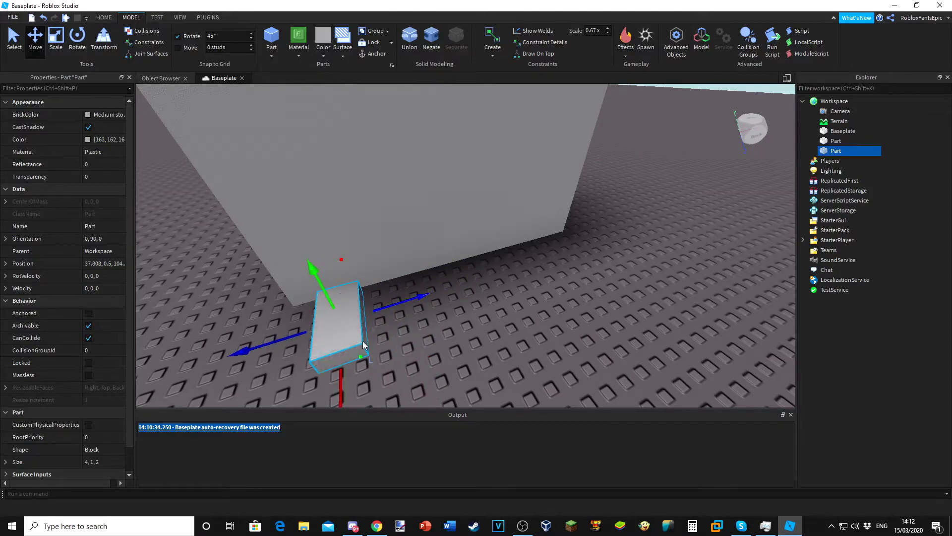
pyautogui.moveTo(341, 375); pyautogui.dragTo(350, 329)
pyautogui.moveTo(391, 282); pyautogui.dragTo(379, 286)
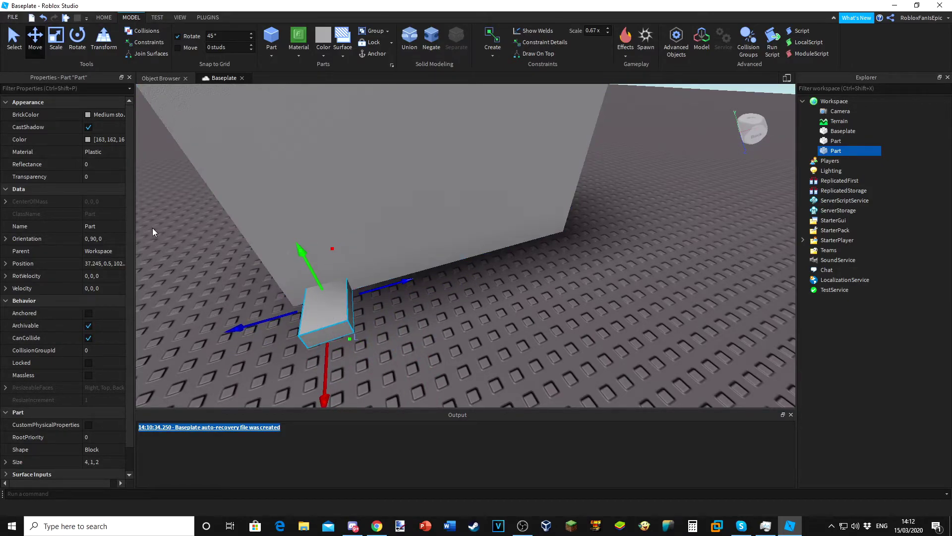
# Scale the small block to about 15.33 studs high and 16.6 studs wide, just inside the wall's outline.
pyautogui.click(56, 38)
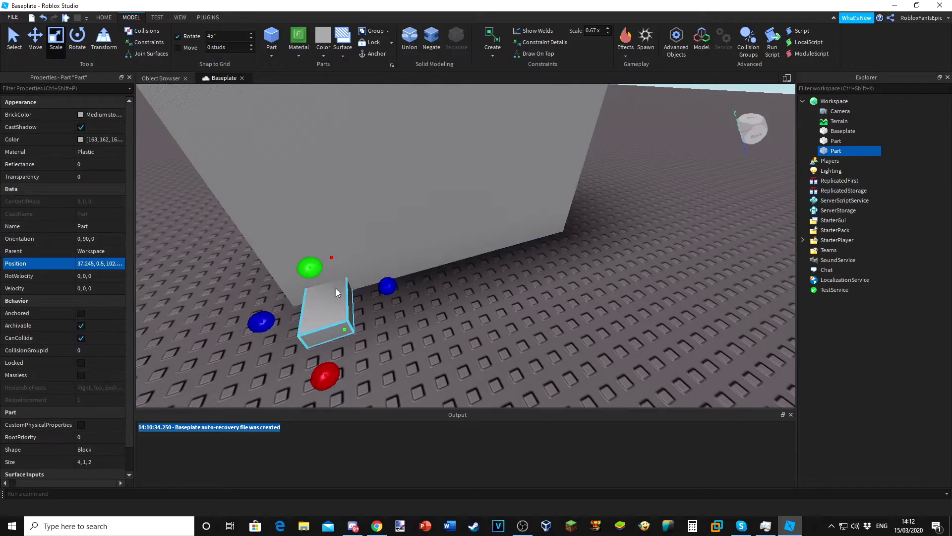
pyautogui.click(349, 284)
pyautogui.click(331, 305)
pyautogui.moveTo(387, 283); pyautogui.dragTo(590, 239)
pyautogui.moveTo(456, 239); pyautogui.dragTo(457, 222, button='right')
pyautogui.moveTo(456, 238); pyautogui.dragTo(436, 190)
pyautogui.click(476, 170)
# Extend the enlarged block through the wall's thickness and negate it.
pyautogui.moveTo(476, 170); pyautogui.dragTo(478, 170, button='right')
pyautogui.press('a')
pyautogui.click(516, 264)
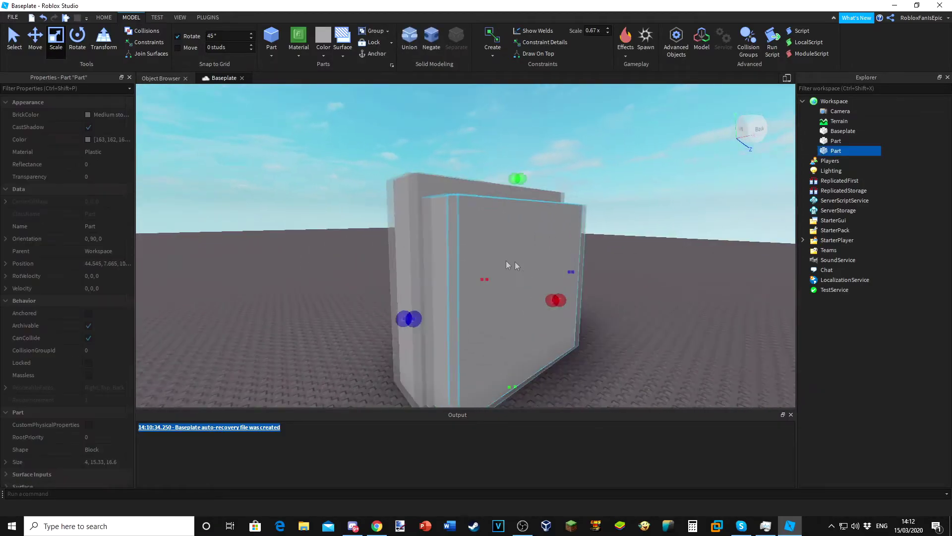
pyautogui.moveTo(516, 264); pyautogui.dragTo(478, 267, button='right')
pyautogui.moveTo(531, 289); pyautogui.dragTo(444, 74)
pyautogui.click(431, 40)
# Select the negative block together with the wall and union them to cut a large doorway opening.
pyautogui.scroll(5, 458, 176)
pyautogui.moveTo(458, 175); pyautogui.dragTo(439, 203, button='right')
pyautogui.scroll(-4, 440, 183)
pyautogui.click(461, 166)
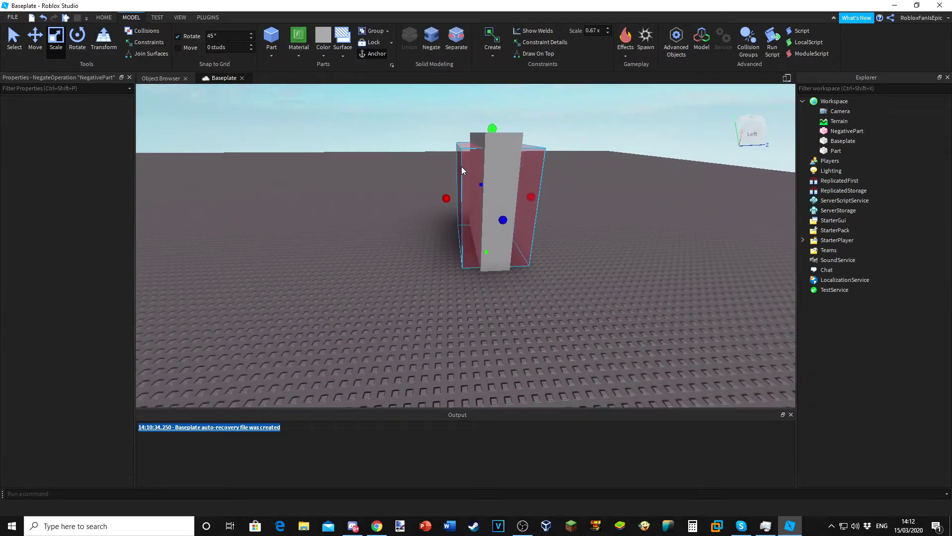
pyautogui.scroll(3, 449, 160)
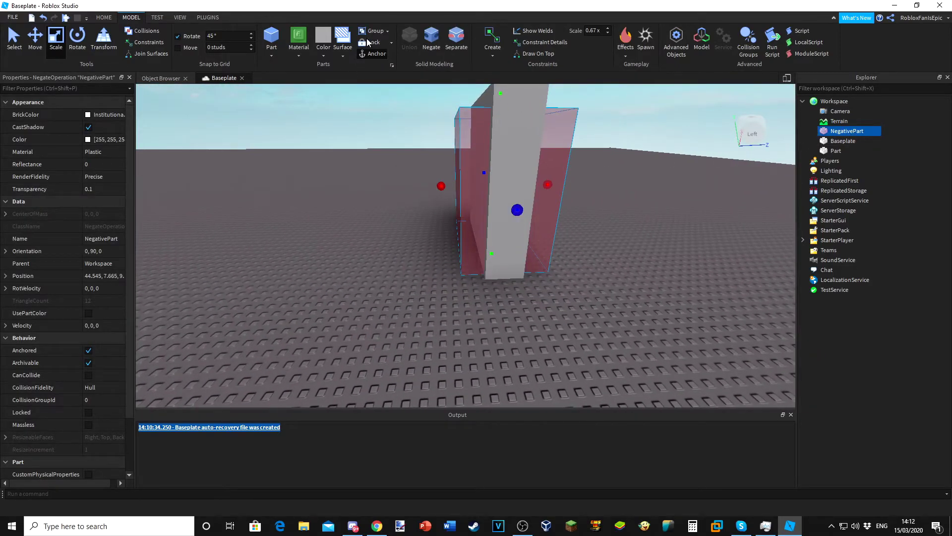
pyautogui.scroll(-3, 472, 111)
pyautogui.keyDown('ctrl'); pyautogui.click(501, 132); pyautogui.keyUp('ctrl')
pyautogui.scroll(-2, 498, 142)
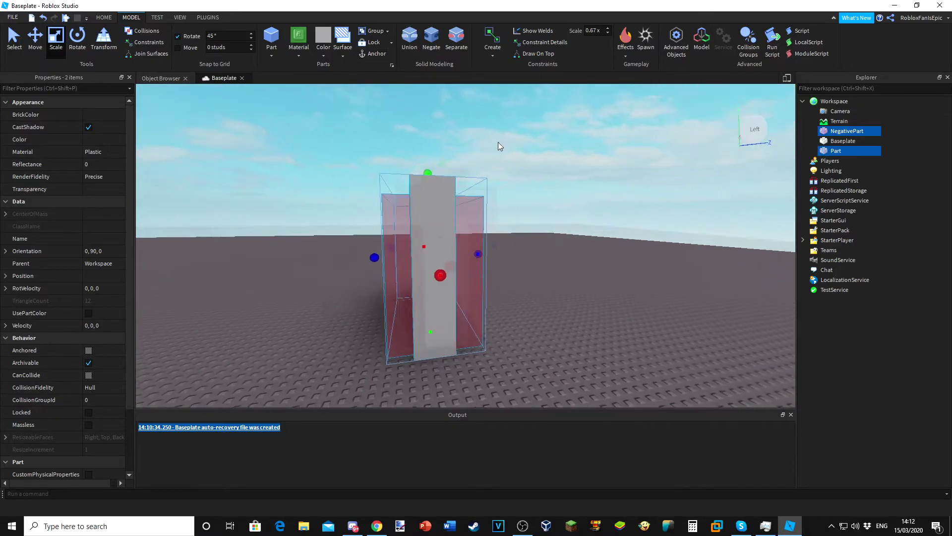
pyautogui.scroll(3, 499, 141)
pyautogui.moveTo(499, 141); pyautogui.dragTo(523, 140, button='right')
pyautogui.scroll(-4, 496, 141)
pyautogui.click(410, 39)
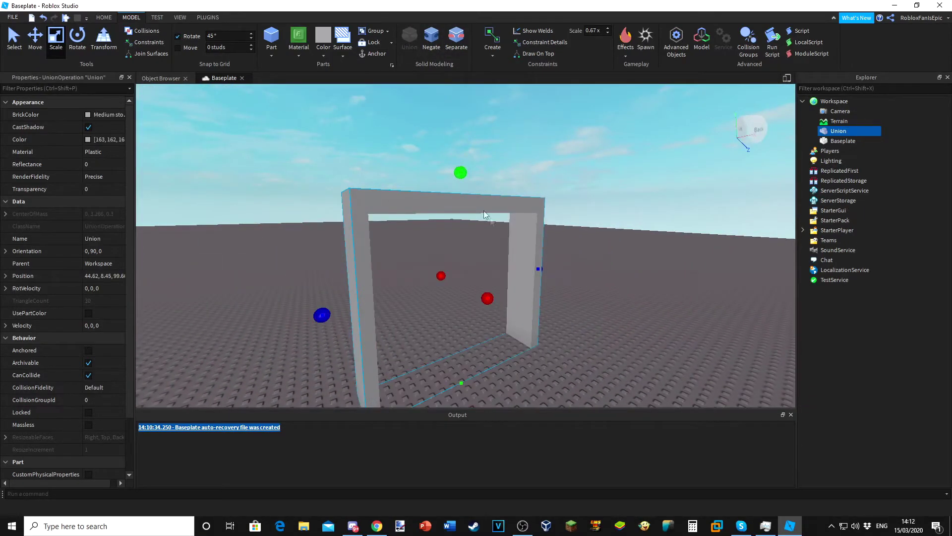
# Anchor the doorway frame and inspect its cut-out opening.
pyautogui.click(522, 136)
pyautogui.scroll(4, 466, 257)
pyautogui.moveTo(466, 257); pyautogui.dragTo(465, 257, button='right')
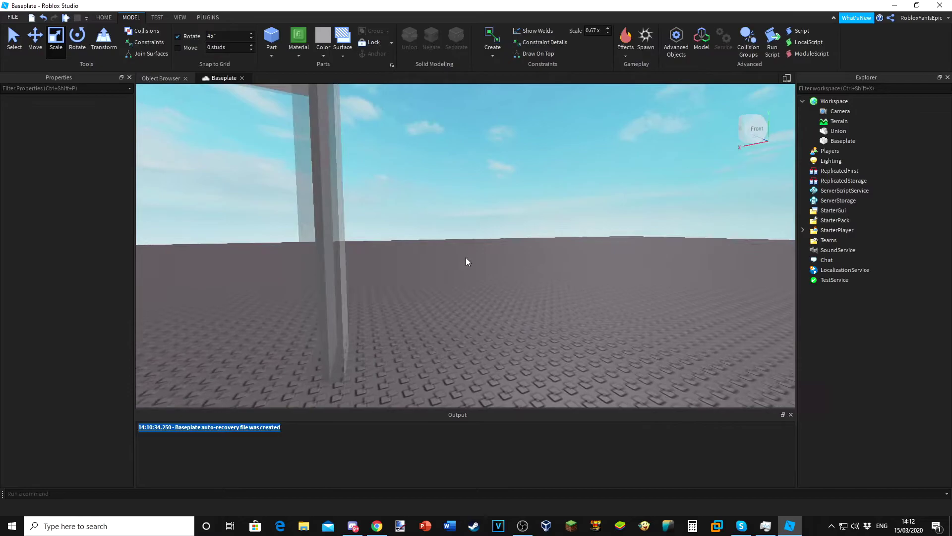
pyautogui.scroll(-4, 466, 257)
pyautogui.click(458, 226)
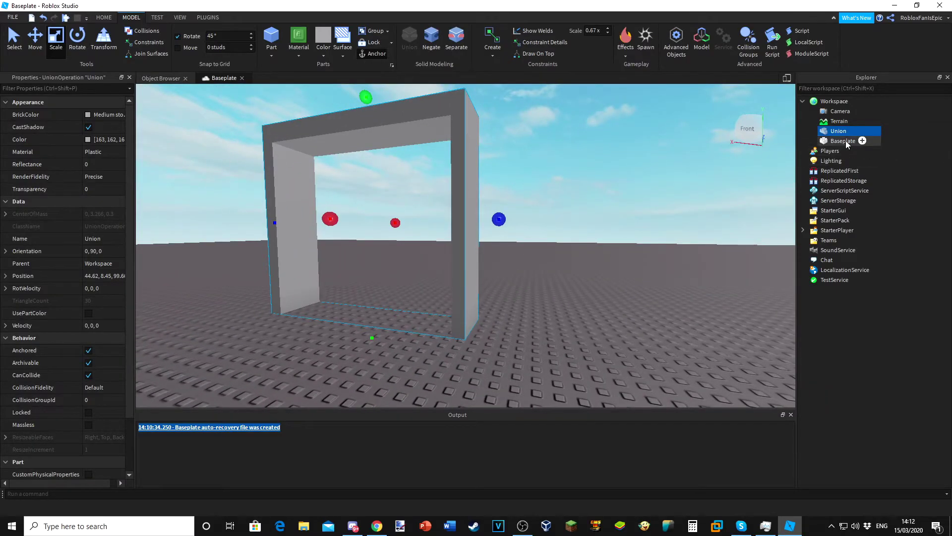
pyautogui.click(560, 165)
pyautogui.click(468, 199)
pyautogui.click(587, 228)
# Insert two new blocks on the open baseplate away from the doorway frame and separate them.
pyautogui.press('w')
pyautogui.moveTo(586, 228); pyautogui.dragTo(603, 190, button='right')
pyautogui.press('w')
pyautogui.press('a')
pyautogui.click(278, 36)
pyautogui.click(278, 36)
pyautogui.moveTo(466, 233); pyautogui.dragTo(391, 235)
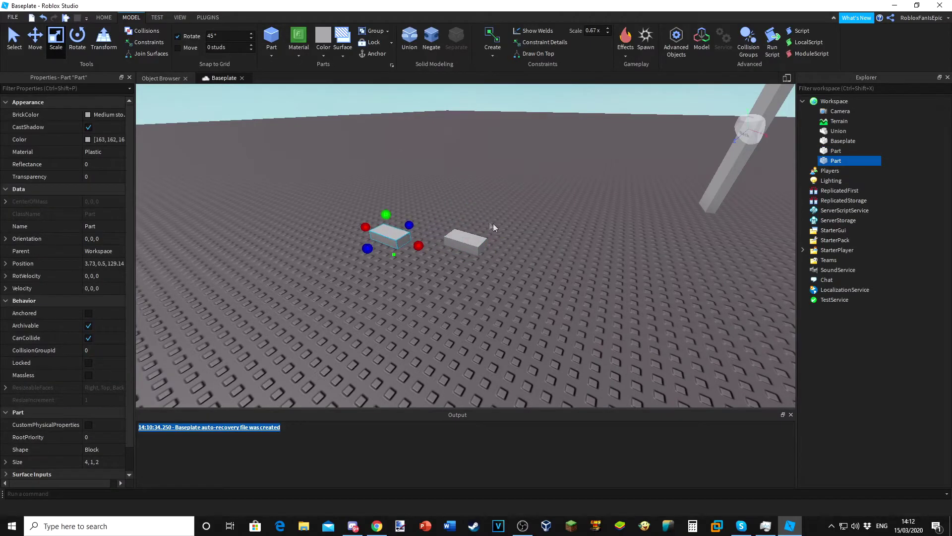
# Scale one of the two new blocks wider and taller into a second wall.
pyautogui.click(476, 240)
pyautogui.moveTo(493, 246); pyautogui.dragTo(573, 260)
pyautogui.moveTo(495, 223); pyautogui.dragTo(503, 109)
# Scale the other block to about 18.81 studs long, run it through the second wall's base and negate it.
pyautogui.moveTo(399, 229); pyautogui.dragTo(534, 212)
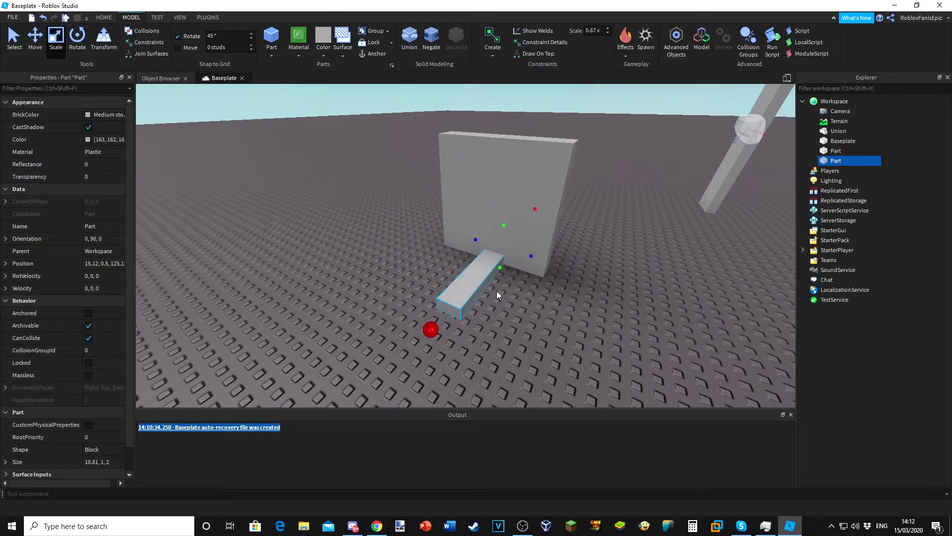
pyautogui.click(496, 290)
pyautogui.moveTo(496, 290); pyautogui.dragTo(420, 272, button='right')
pyautogui.press('d')
pyautogui.click(418, 270)
pyautogui.click(431, 39)
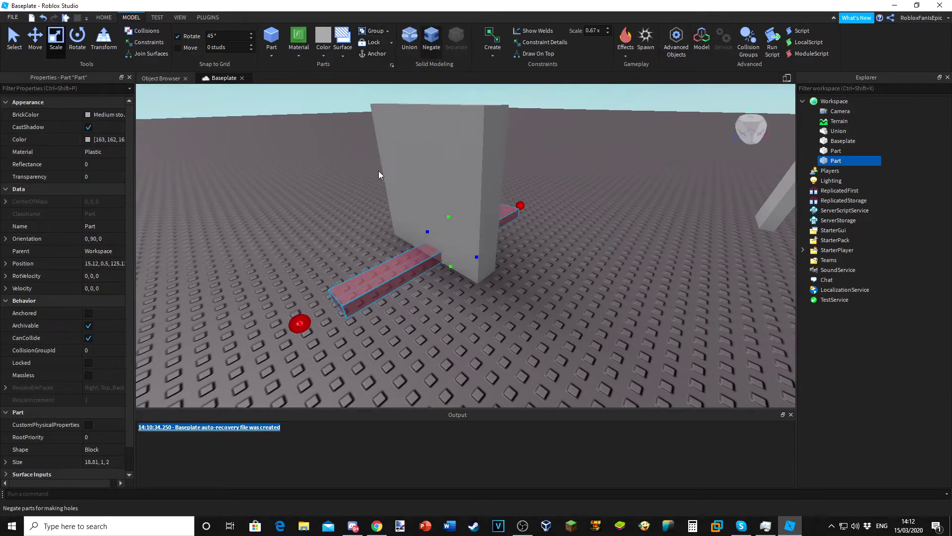
# Union the long negative block with the second wall to cut a small slot through its base.
pyautogui.keyDown('ctrl'); pyautogui.click(393, 115); pyautogui.keyUp('ctrl')
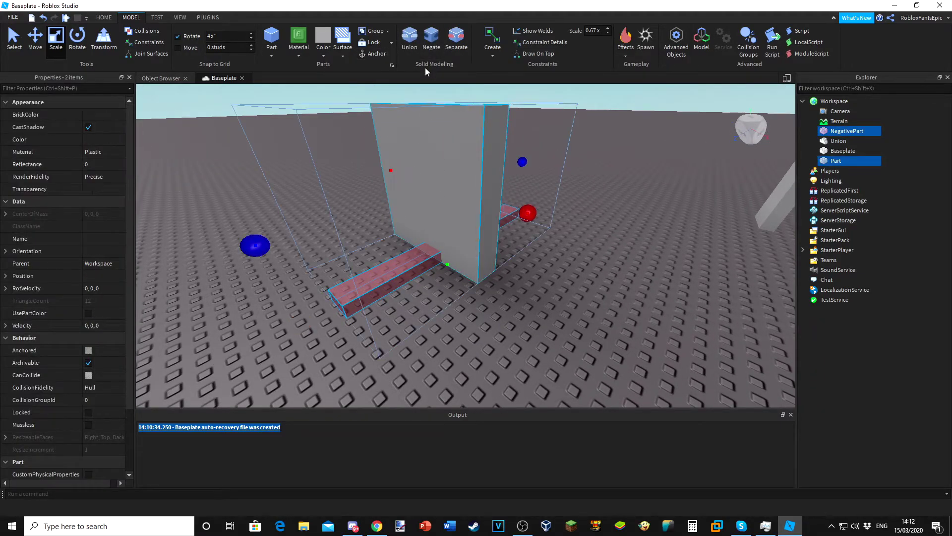
pyautogui.click(410, 41)
pyautogui.scroll(10, 382, 192)
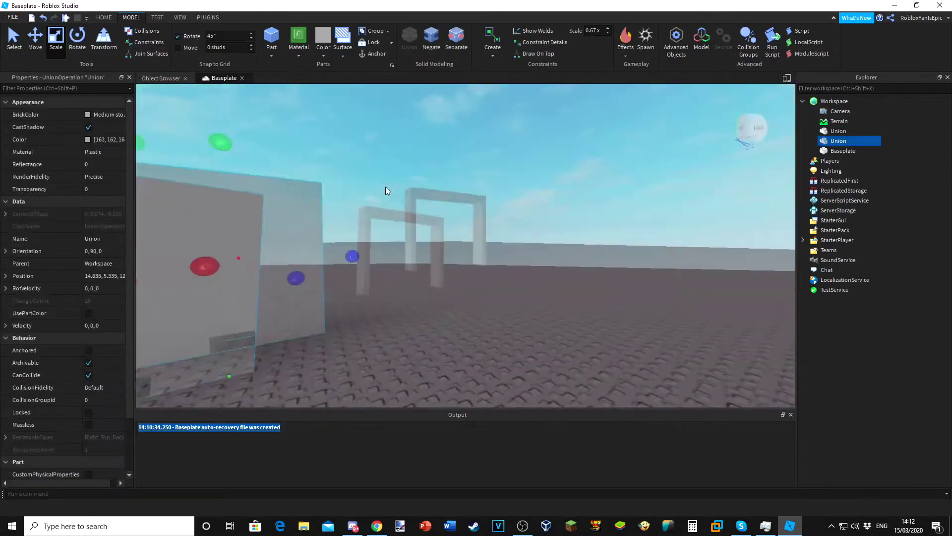
# Delete the slotted second wall and select the remaining doorway frame for a closer view.
pyautogui.moveTo(386, 187); pyautogui.dragTo(385, 214, button='right')
pyautogui.press('Delete')
pyautogui.rightClick(404, 213)
pyautogui.moveTo(356, 223); pyautogui.dragTo(429, 202)
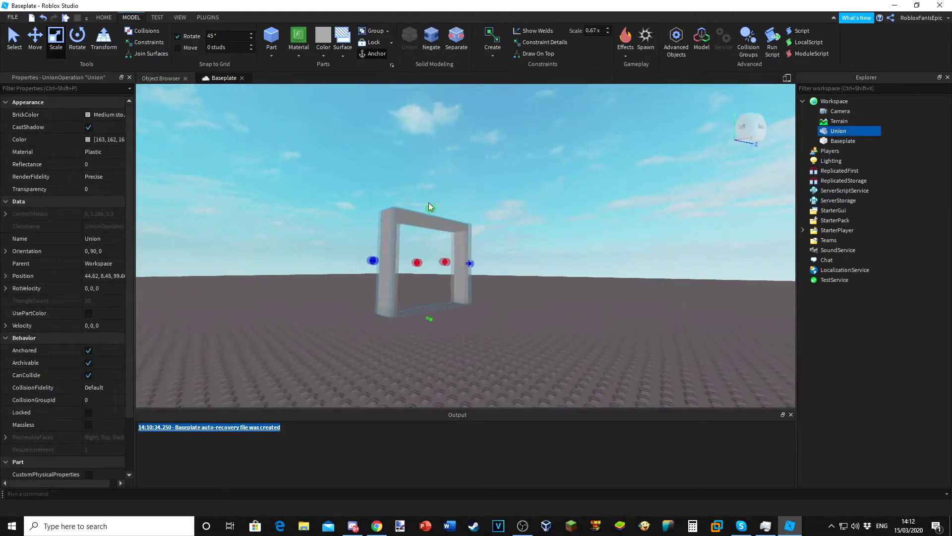
pyautogui.scroll(10, 678, 293)
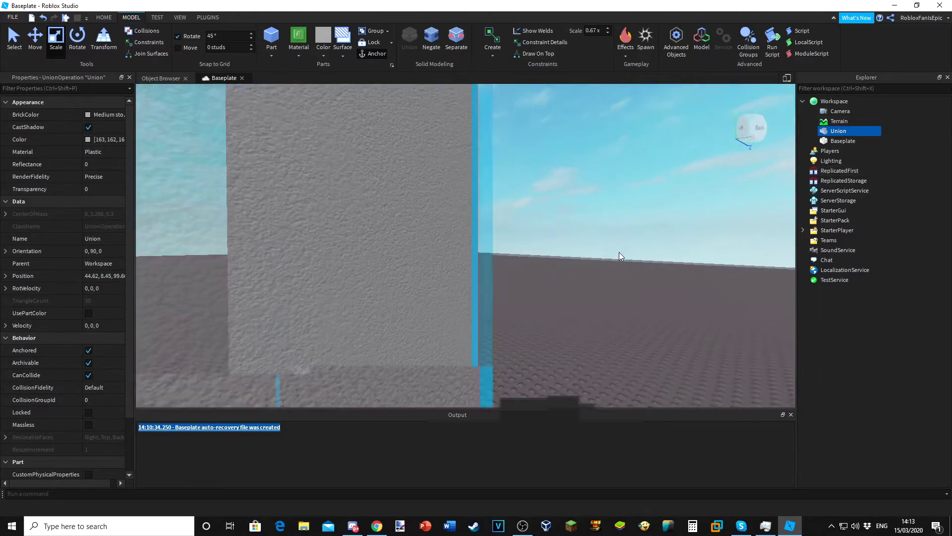